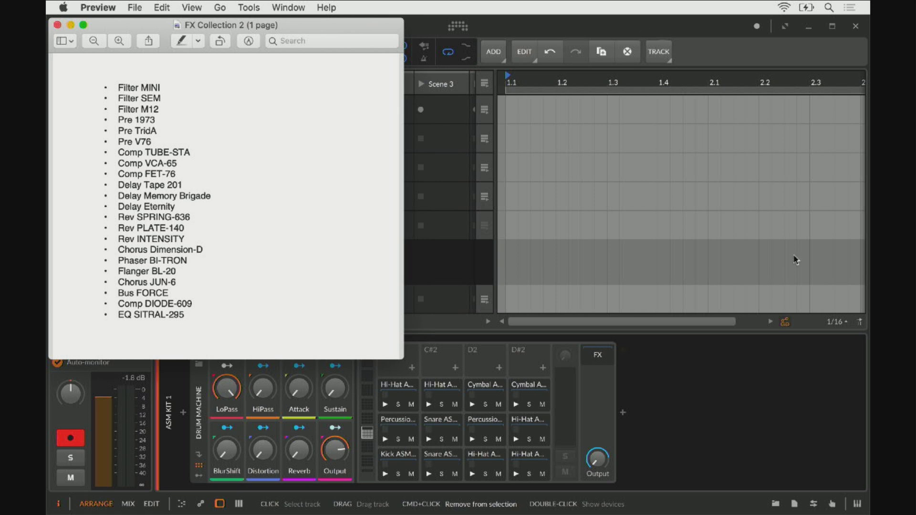
- Switch to Bitwig Studio and play only the ASM Kit 1 clip of Scene 1, stopping the other tracks' clips
{"action": "left_click", "coordinate": [743, 394]}
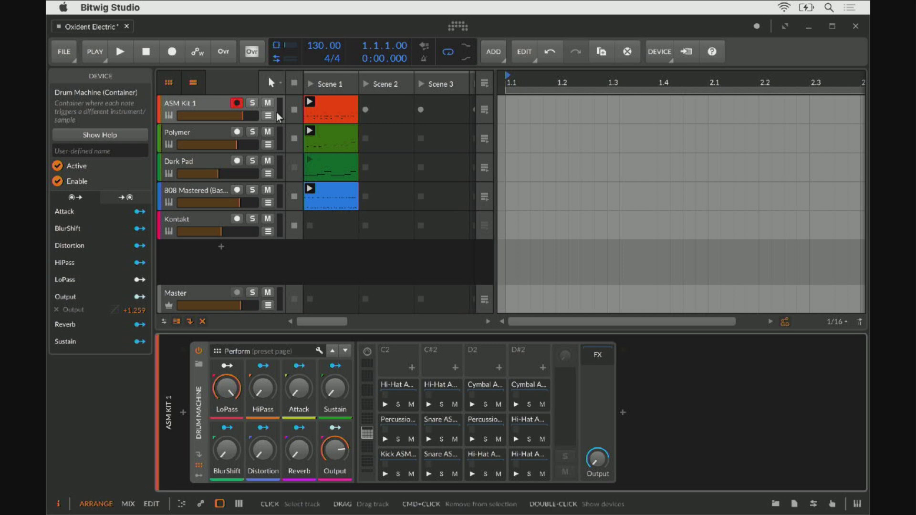
{"action": "left_click", "coordinate": [311, 100]}
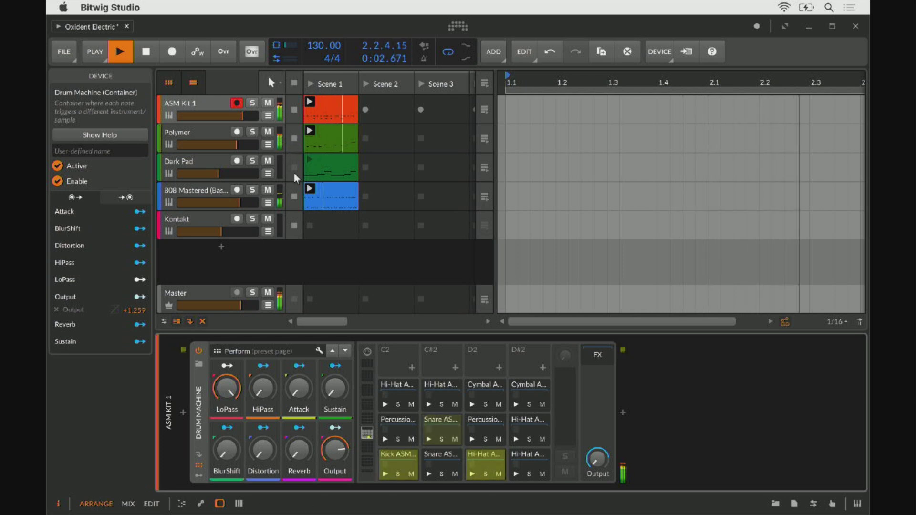
{"action": "left_click", "coordinate": [294, 197]}
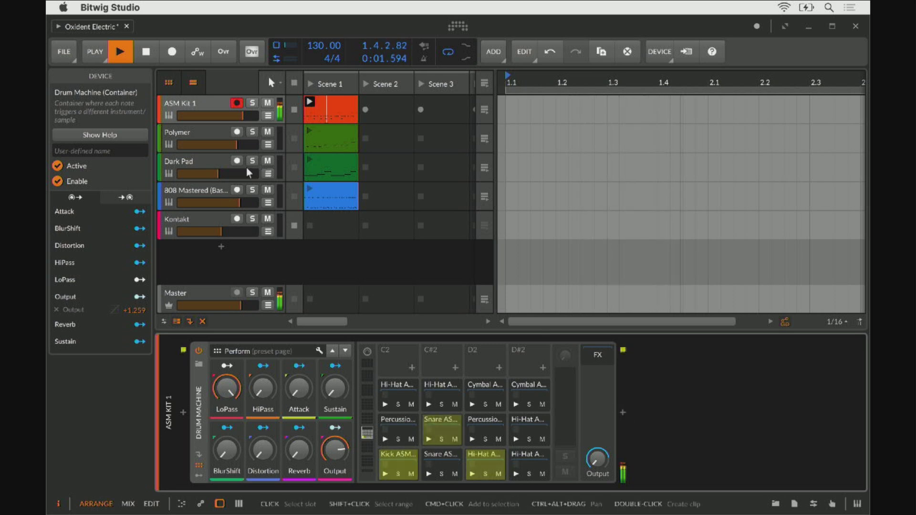
- Insert Arturia's Phaser BI-TRON audio effect after the Drum Machine on the ASM Kit 1 track
{"action": "left_click", "coordinate": [624, 414]}
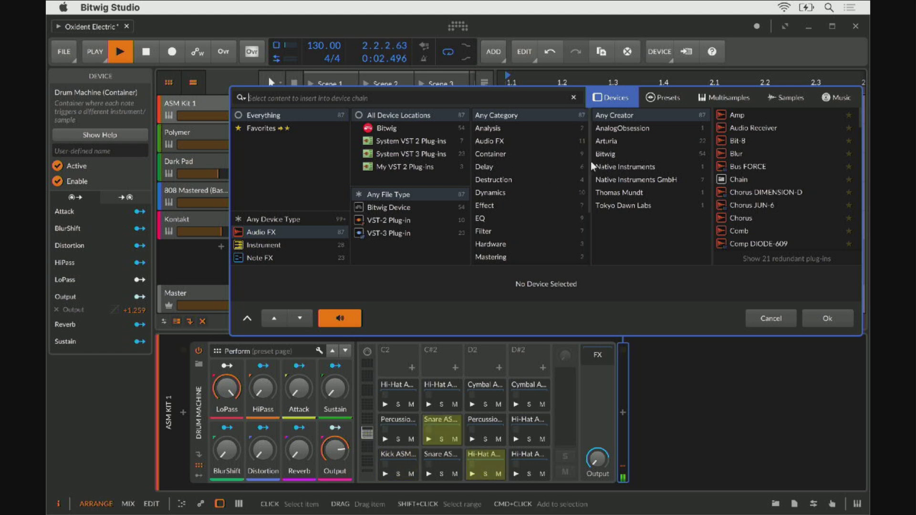
{"action": "left_click", "coordinate": [610, 141]}
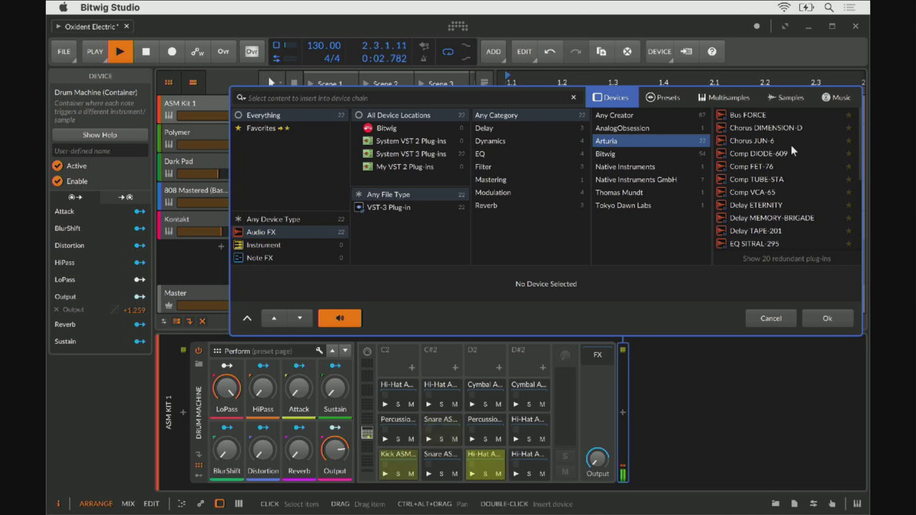
{"action": "scroll", "coordinate": [791, 145], "scroll_direction": "down", "scroll_amount": 5}
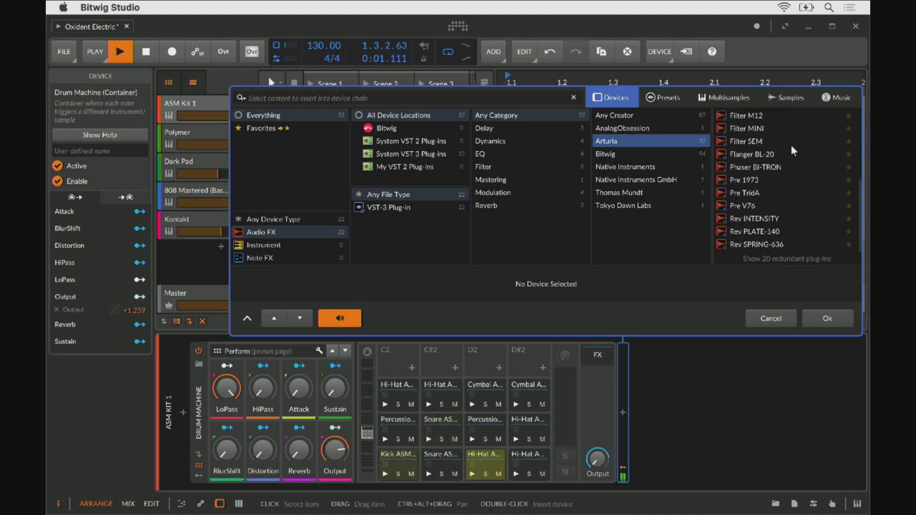
{"action": "scroll", "coordinate": [792, 147], "scroll_direction": "up", "scroll_amount": 5}
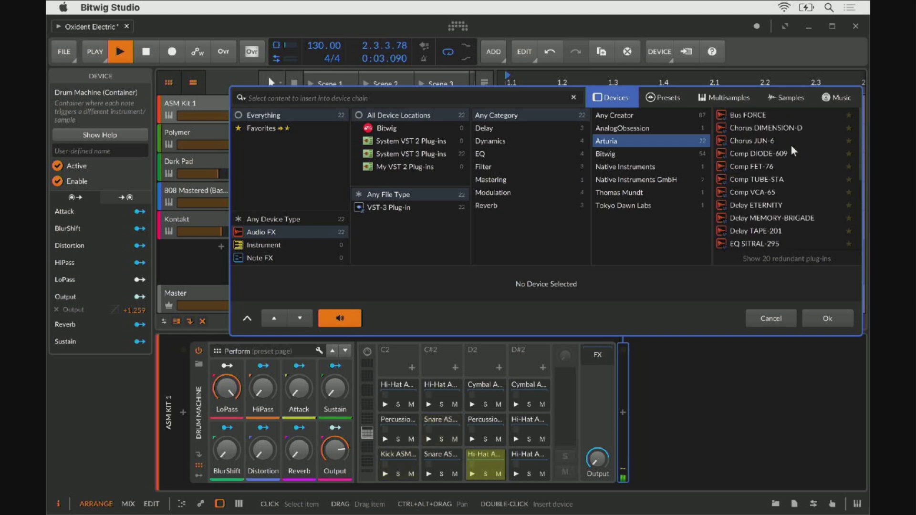
{"action": "scroll", "coordinate": [811, 202], "scroll_direction": "down", "scroll_amount": 3}
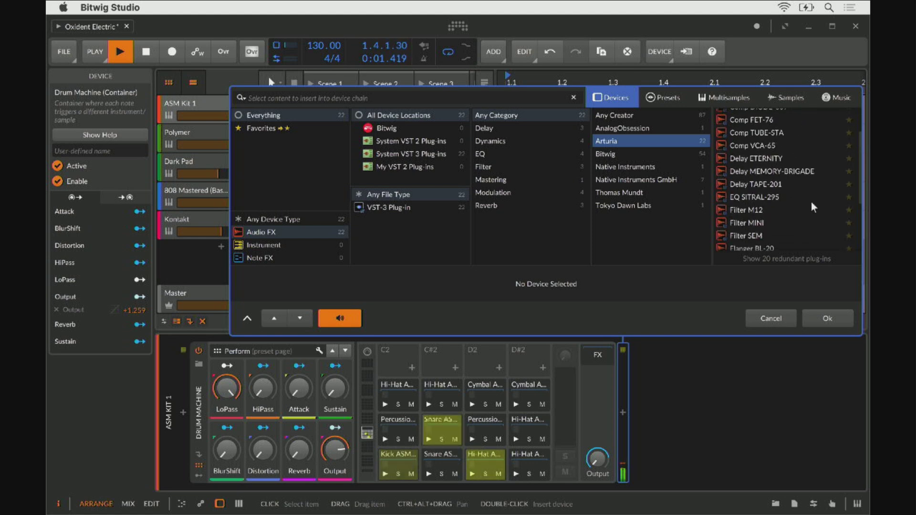
{"action": "scroll", "coordinate": [811, 202], "scroll_direction": "down", "scroll_amount": 1}
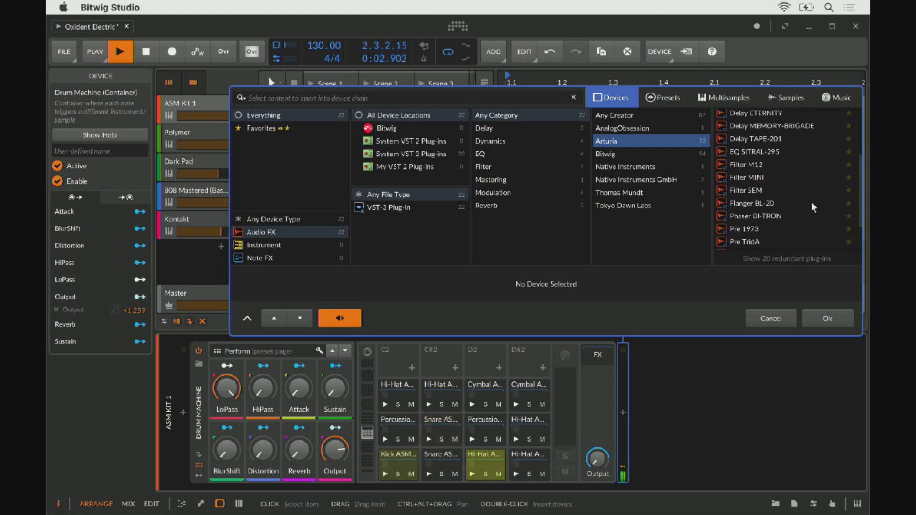
{"action": "left_click", "coordinate": [758, 218]}
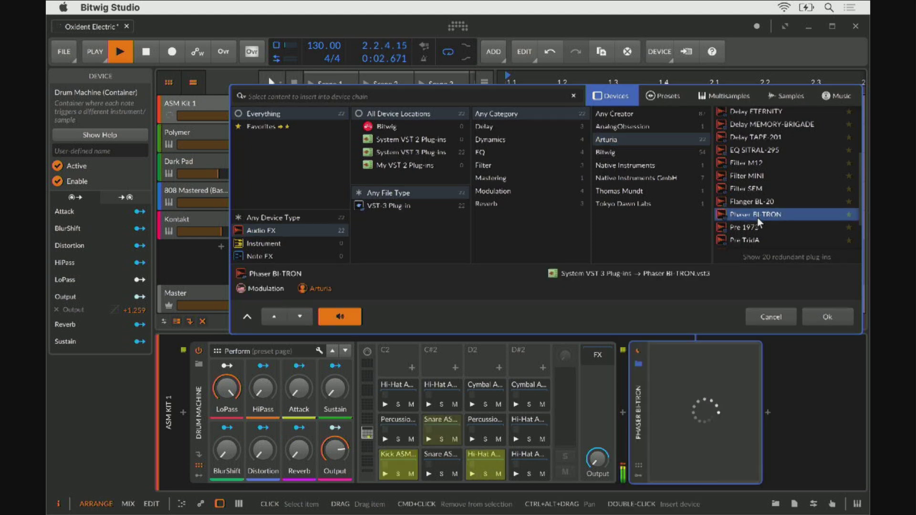
{"action": "left_click", "coordinate": [826, 320]}
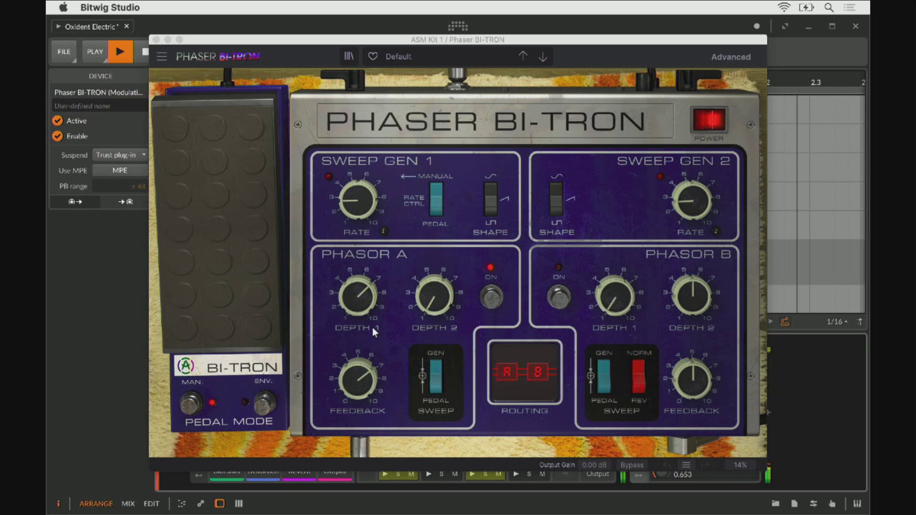
- Set the phaser's Gen 1 Rate to about 1.63 Hz and Phasor A Depth 2 to about 7.2, and raise both feedback amounts
{"action": "left_click_drag", "start_coordinate": [351, 206], "coordinate": [351, 189]}
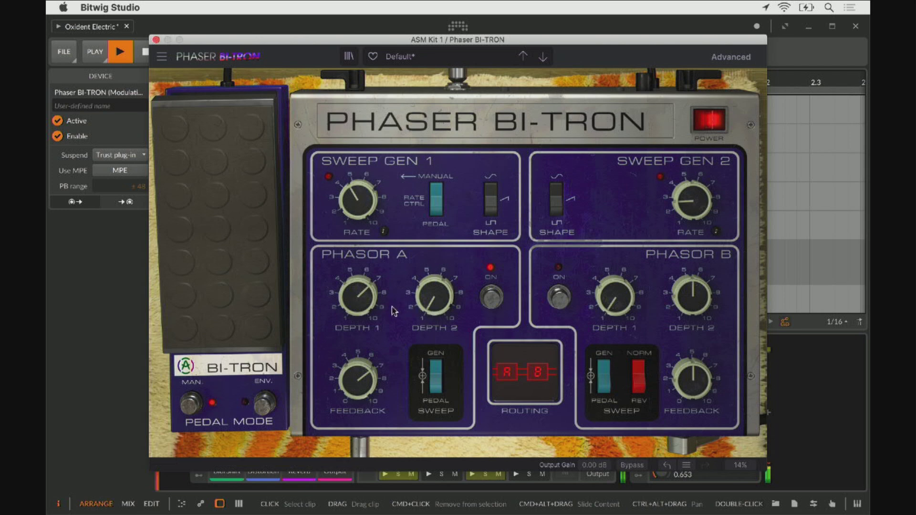
{"action": "left_click_drag", "start_coordinate": [433, 297], "coordinate": [433, 274]}
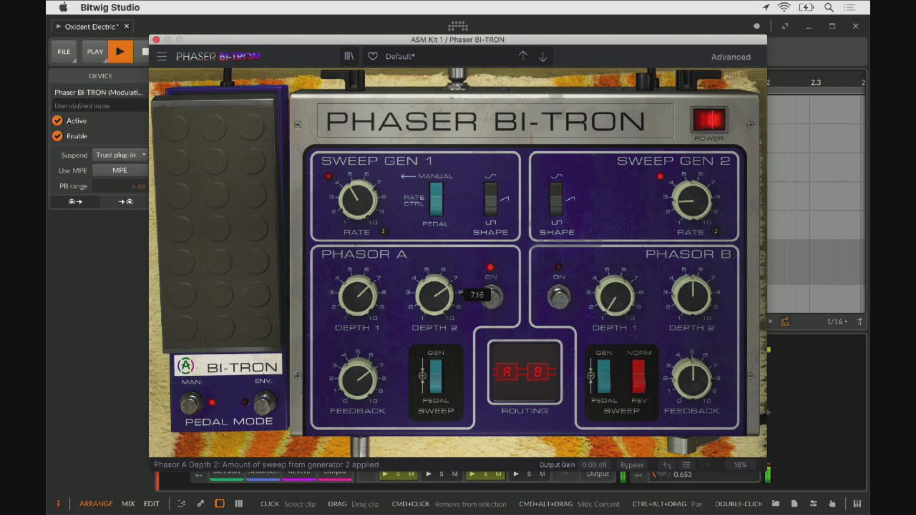
{"action": "left_click_drag", "start_coordinate": [693, 381], "coordinate": [693, 361]}
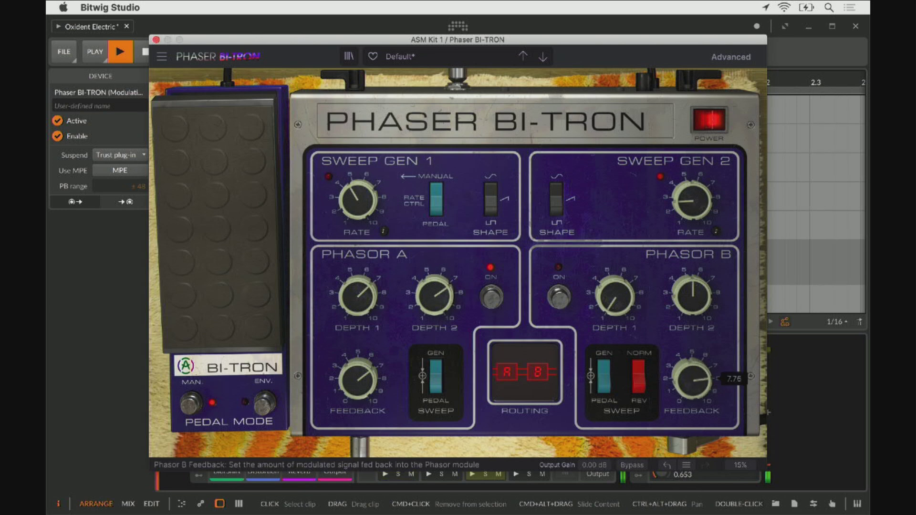
{"action": "left_click_drag", "start_coordinate": [383, 389], "coordinate": [383, 380]}
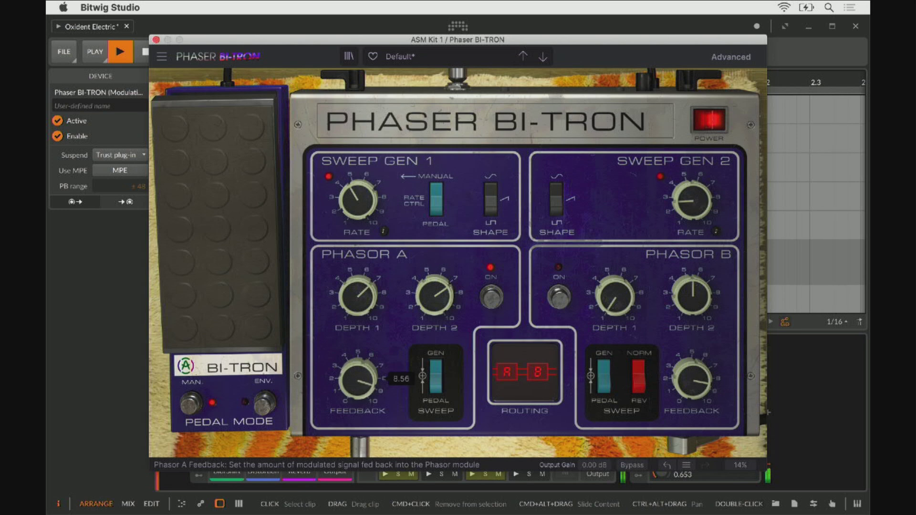
- Set Gen 2 Rate to about 1.75 Hz, raise Phasor A Depth 2, enable Phasor B with Depth 1 about 7.95, and close the phaser window
{"action": "left_click", "coordinate": [692, 200]}
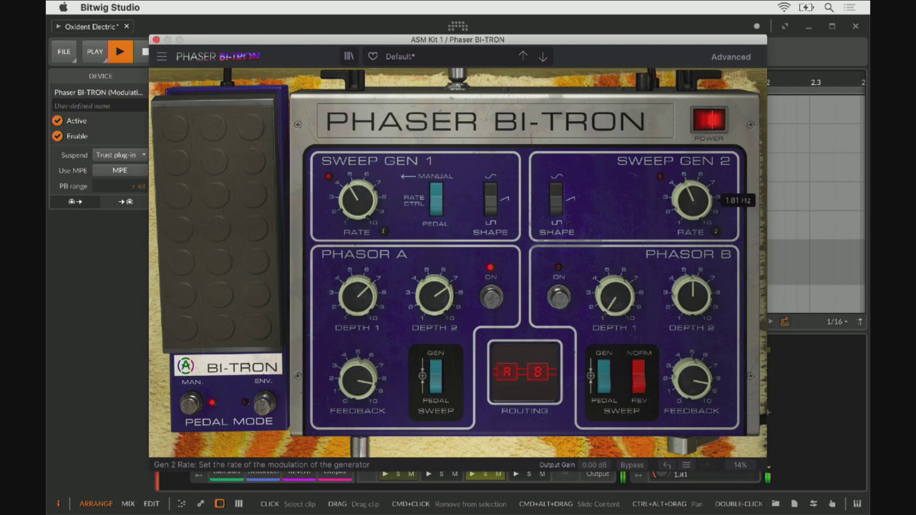
{"action": "left_click_drag", "start_coordinate": [229, 220], "coordinate": [229, 204]}
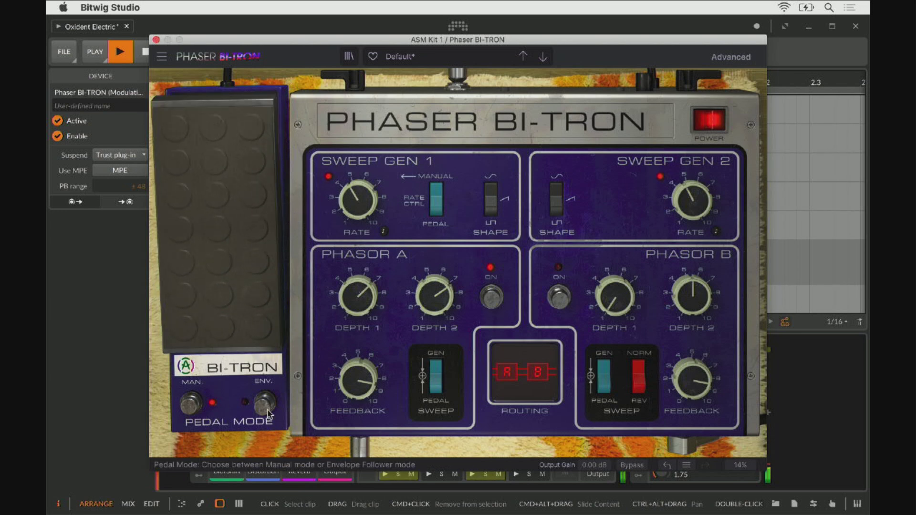
{"action": "left_click_drag", "start_coordinate": [434, 296], "coordinate": [444, 292]}
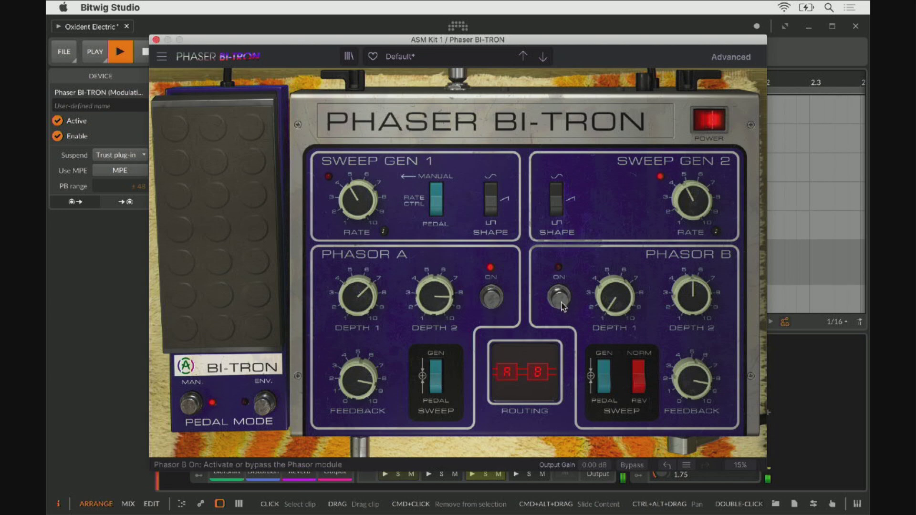
{"action": "mouse_move", "coordinate": [615, 296]}
{"action": "left_mouse_down"}
{"action": "mouse_move", "coordinate": [615, 277]}
{"action": "mouse_move", "coordinate": [619, 287]}
{"action": "left_mouse_up"}
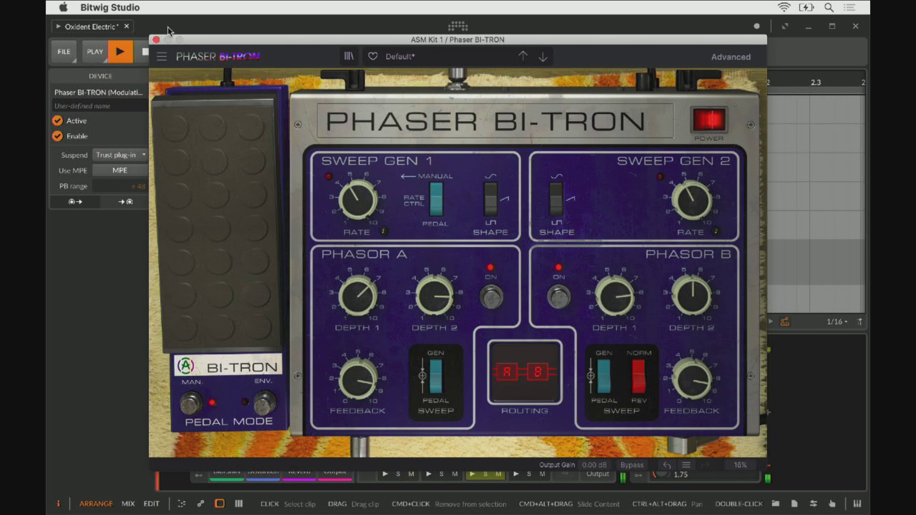
{"action": "left_click", "coordinate": [156, 40]}
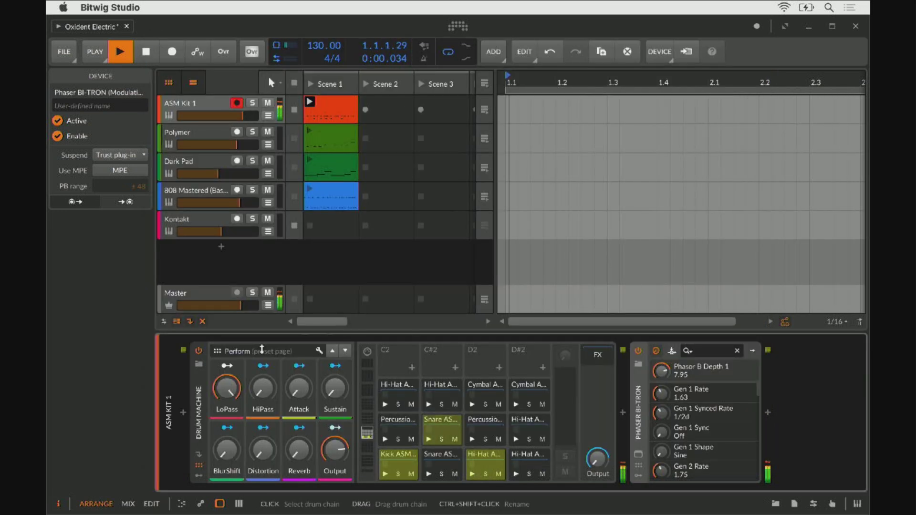
- In the mixer, expand ASM Kit 1's drum channels and lower the kick's volume to about -15.7 dB, then return to the arrange view
{"action": "left_click", "coordinate": [128, 508]}
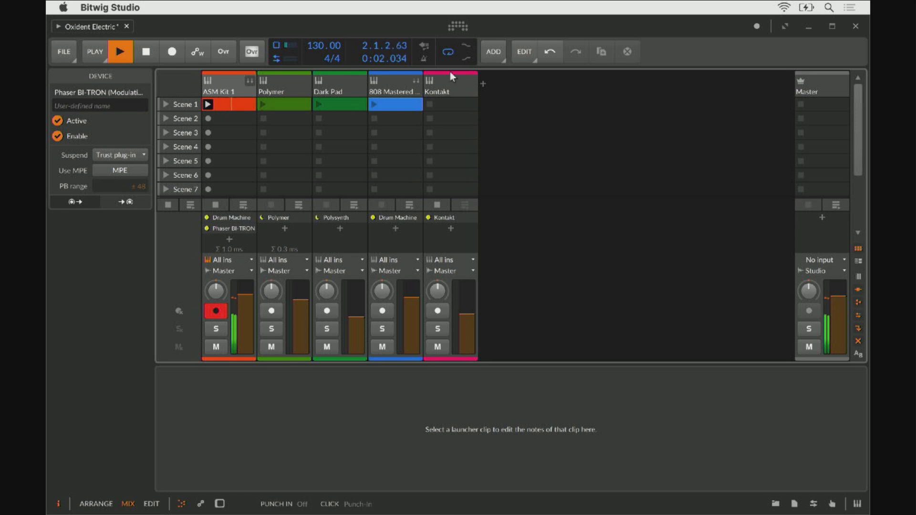
{"action": "left_click", "coordinate": [250, 81]}
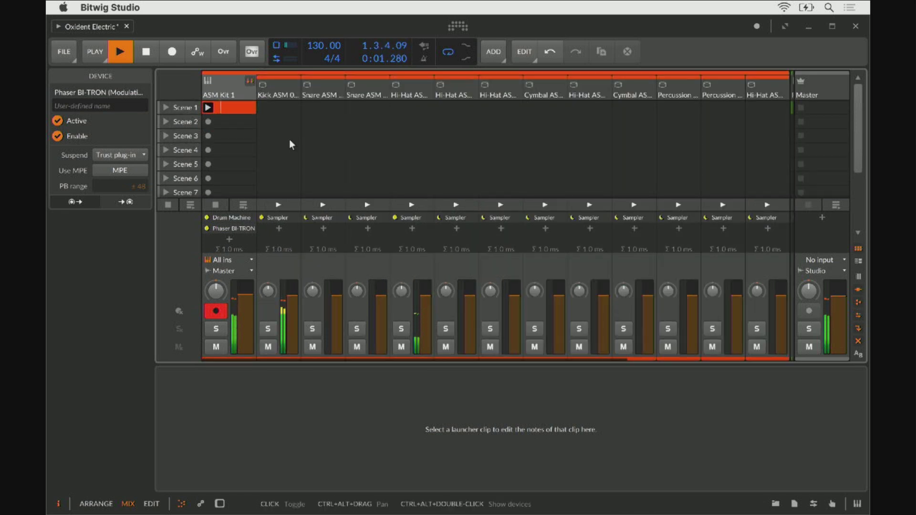
{"action": "left_click", "coordinate": [244, 298]}
{"action": "left_click_drag", "start_coordinate": [245, 301], "coordinate": [292, 318]}
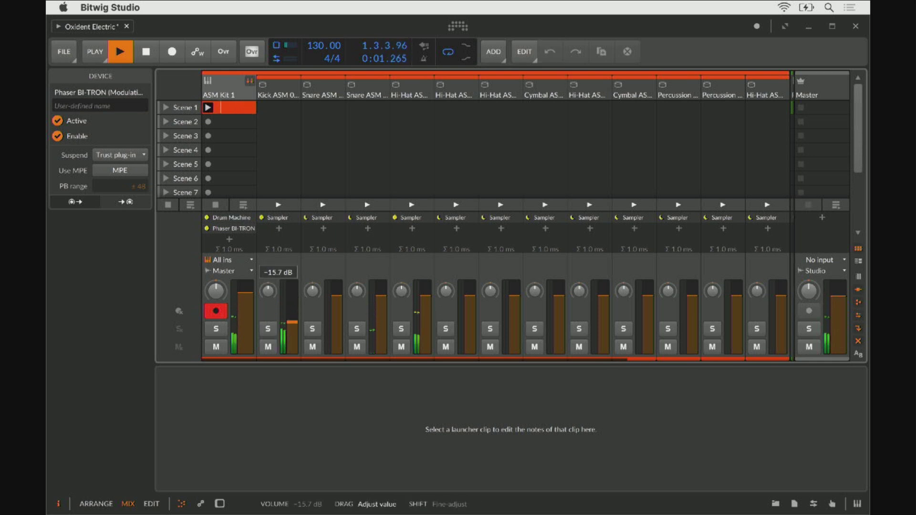
{"action": "left_click_drag", "start_coordinate": [293, 327], "coordinate": [293, 328]}
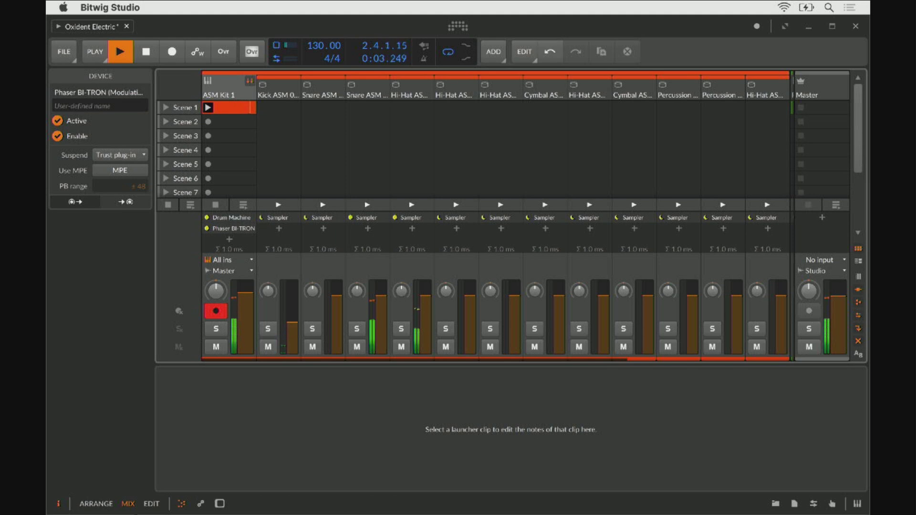
{"action": "mouse_move", "coordinate": [86, 499]}
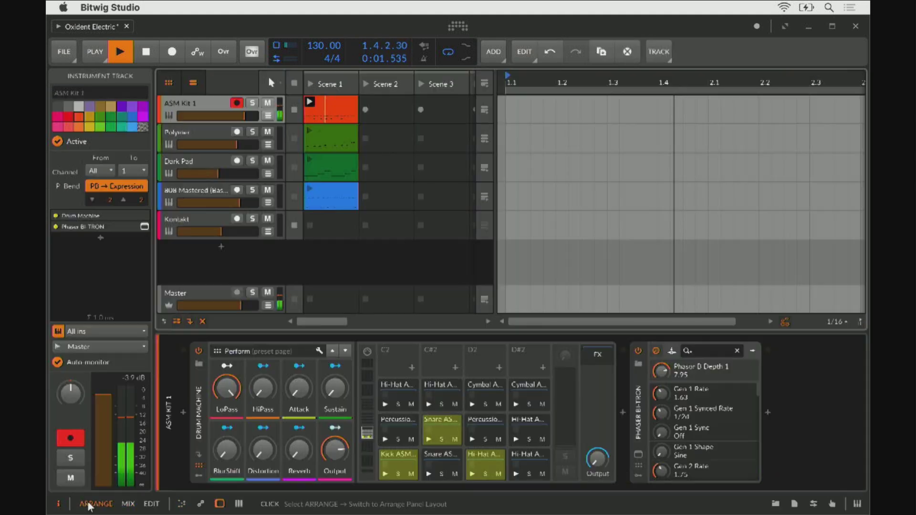
{"action": "left_click", "coordinate": [96, 504]}
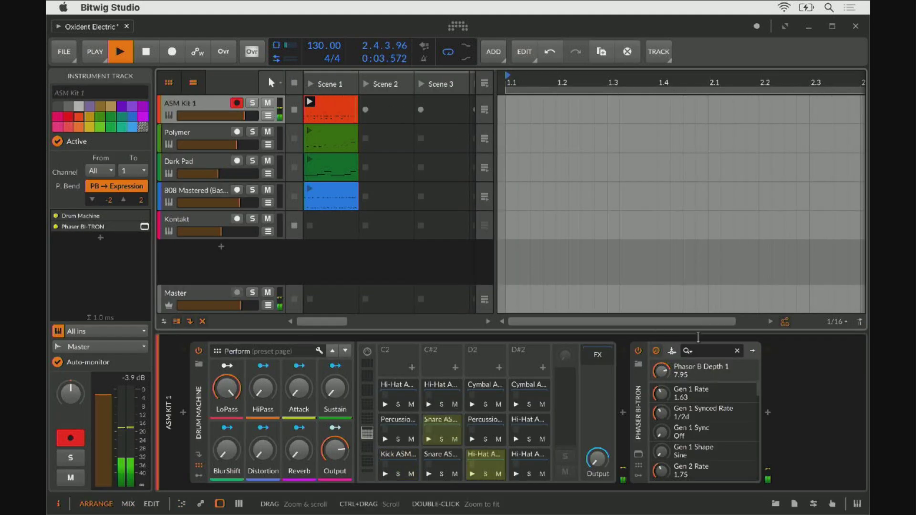
- Reopen the Phaser BI-TRON window and try the Square LFO shape on Sweep Gen 2
{"action": "left_click", "coordinate": [637, 454]}
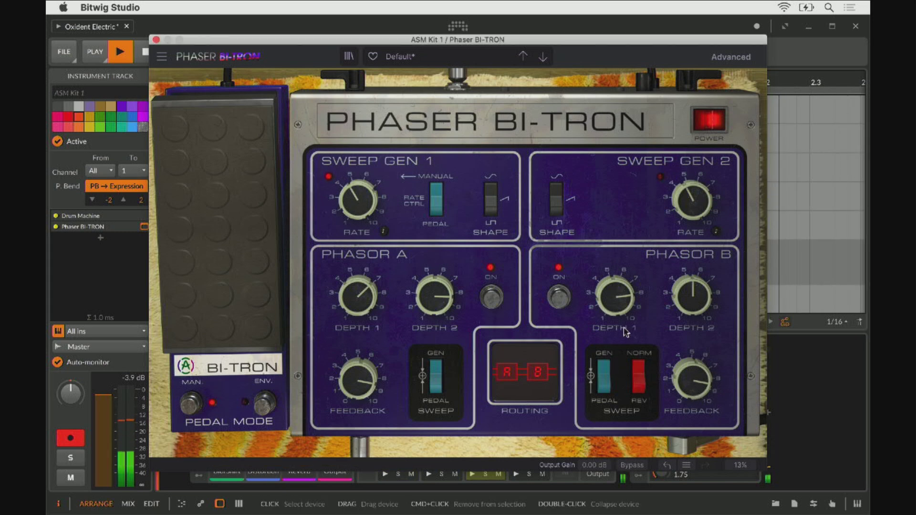
{"action": "mouse_move", "coordinate": [619, 303]}
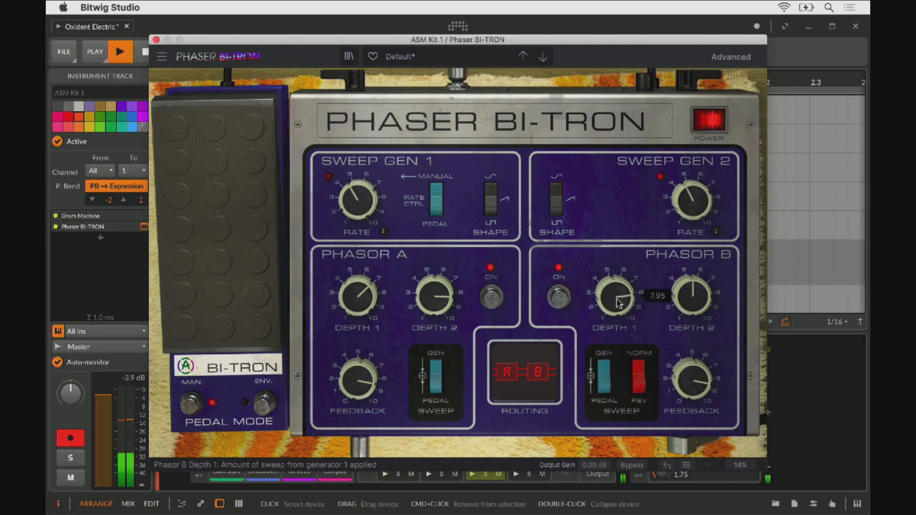
{"action": "left_click", "coordinate": [557, 205]}
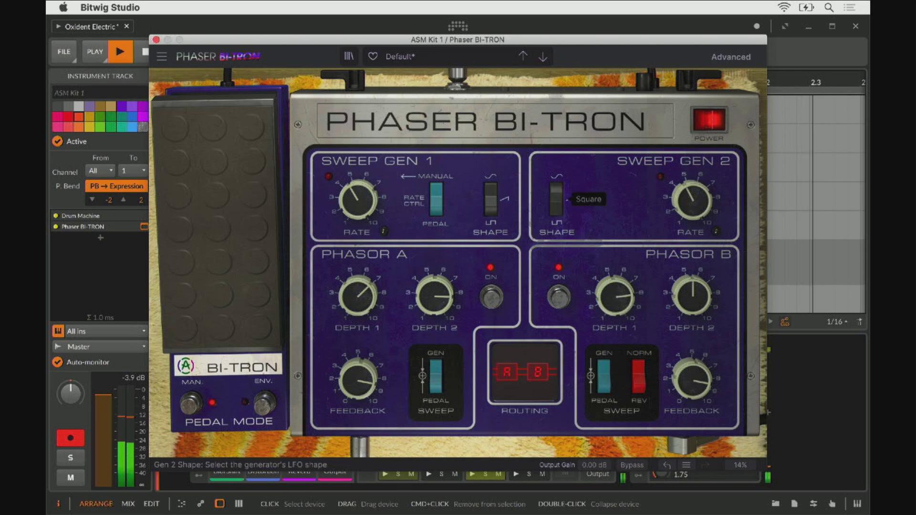
{"action": "left_click", "coordinate": [557, 205]}
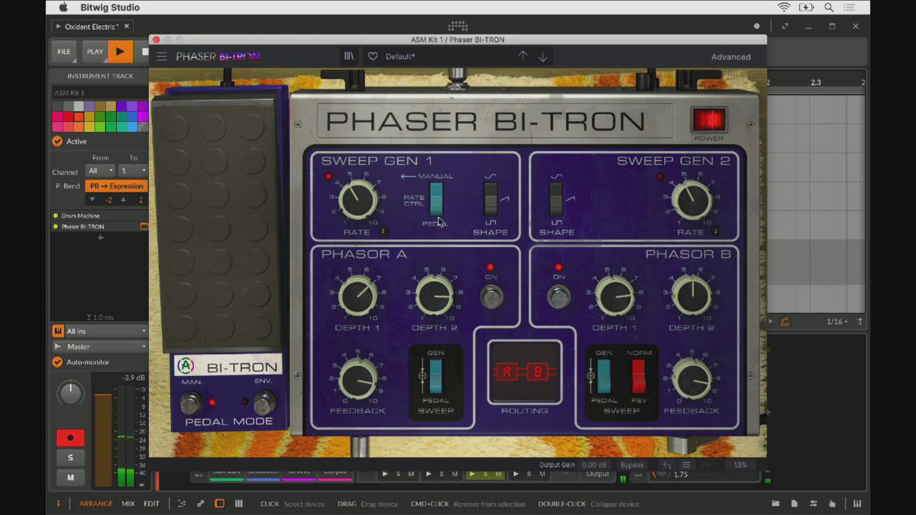
- Try Gen 1 Rate settings up to about 6.5 Hz, leave the rate at about 1.12 Hz, and close the phaser window
{"action": "mouse_move", "coordinate": [376, 220]}
{"action": "left_mouse_down"}
{"action": "mouse_move", "coordinate": [376, 188]}
{"action": "mouse_move", "coordinate": [376, 237]}
{"action": "mouse_move", "coordinate": [376, 212]}
{"action": "left_mouse_up"}
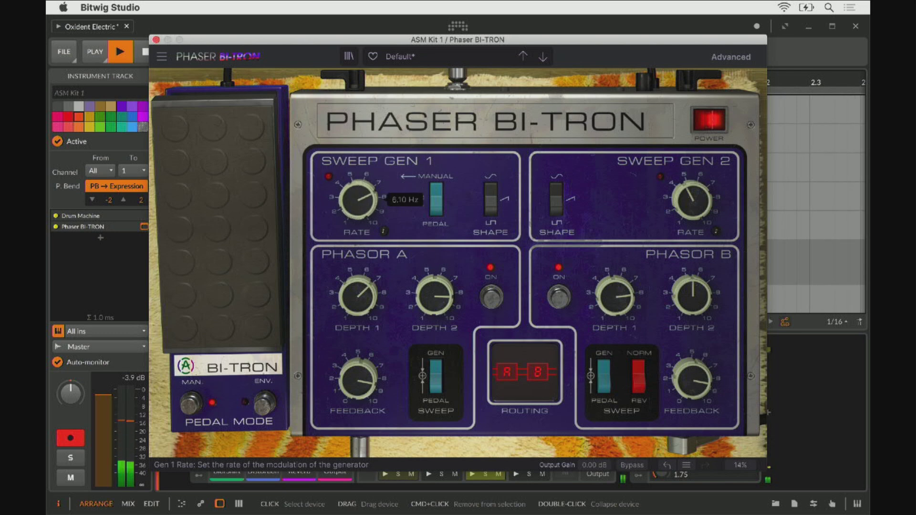
{"action": "mouse_move", "coordinate": [376, 221]}
{"action": "left_mouse_down"}
{"action": "mouse_move", "coordinate": [376, 233]}
{"action": "mouse_move", "coordinate": [363, 210]}
{"action": "left_mouse_up"}
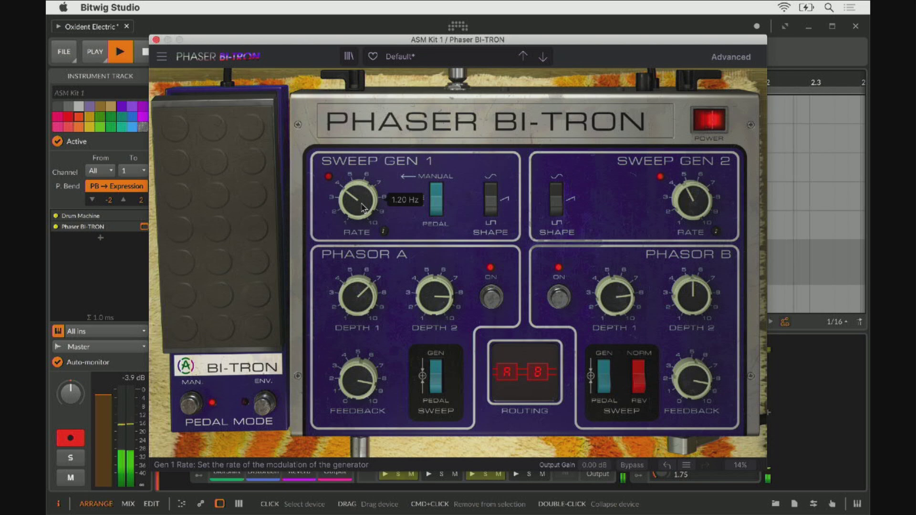
{"action": "left_click_drag", "start_coordinate": [364, 209], "coordinate": [363, 204]}
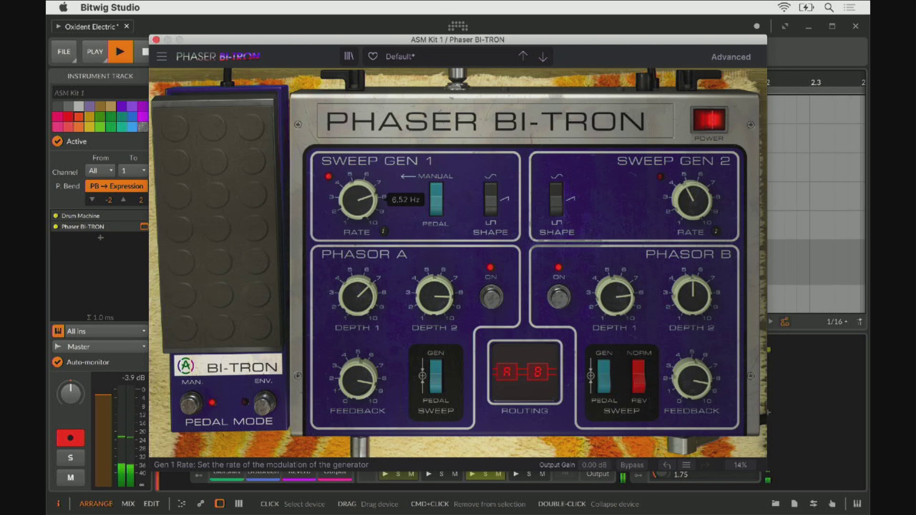
{"action": "mouse_move", "coordinate": [364, 205]}
{"action": "left_mouse_down"}
{"action": "mouse_move", "coordinate": [364, 219]}
{"action": "mouse_move", "coordinate": [367, 192]}
{"action": "left_mouse_up"}
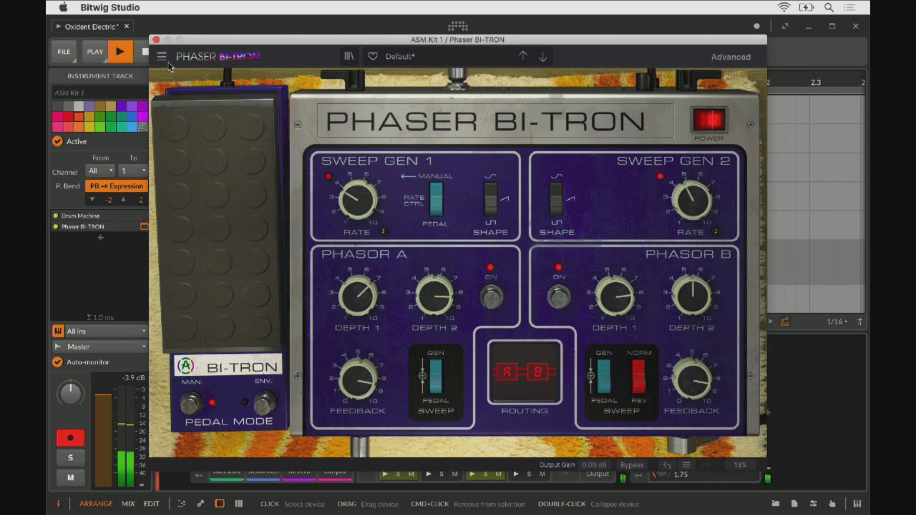
{"action": "left_click", "coordinate": [156, 40]}
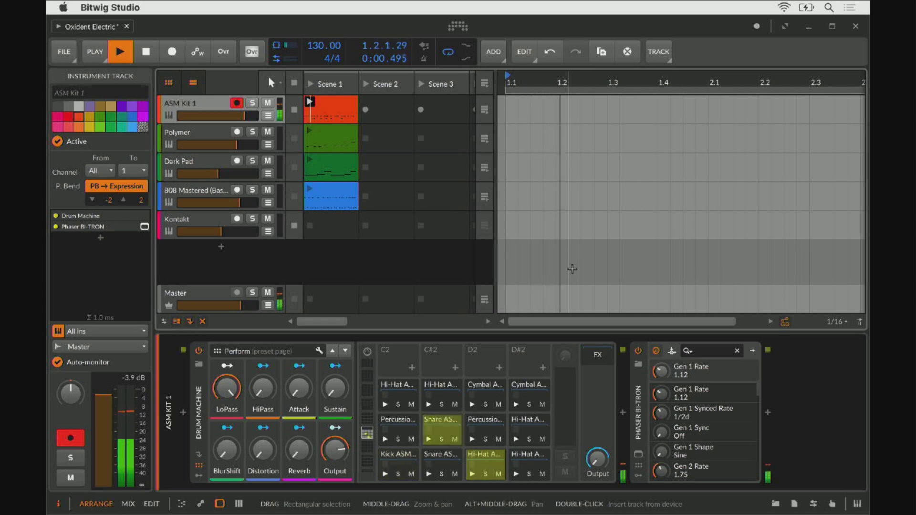
- Add the Delay MEMORY-BRIGADE audio effect after Phaser BI-TRON in the ASM Kit 1 device chain
{"action": "left_click", "coordinate": [768, 413]}
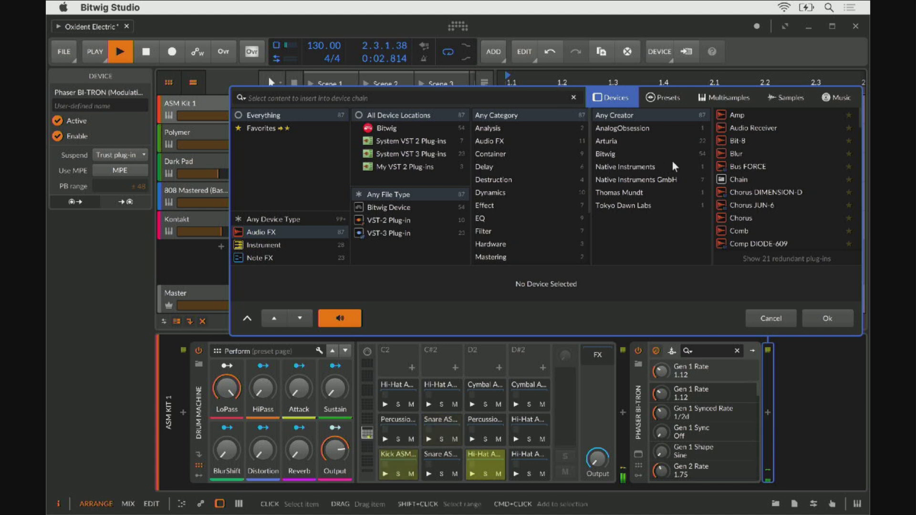
{"action": "scroll", "coordinate": [790, 209], "scroll_direction": "down", "scroll_amount": 5}
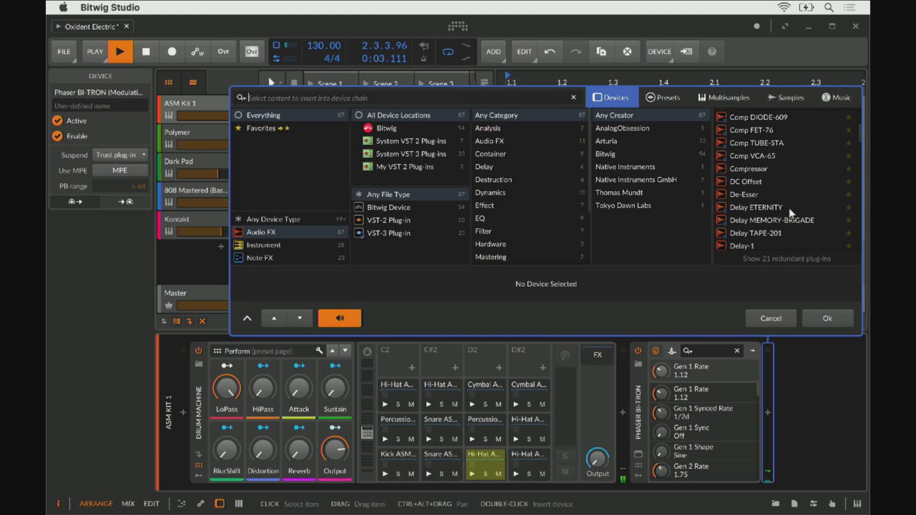
{"action": "scroll", "coordinate": [790, 210], "scroll_direction": "down", "scroll_amount": 1}
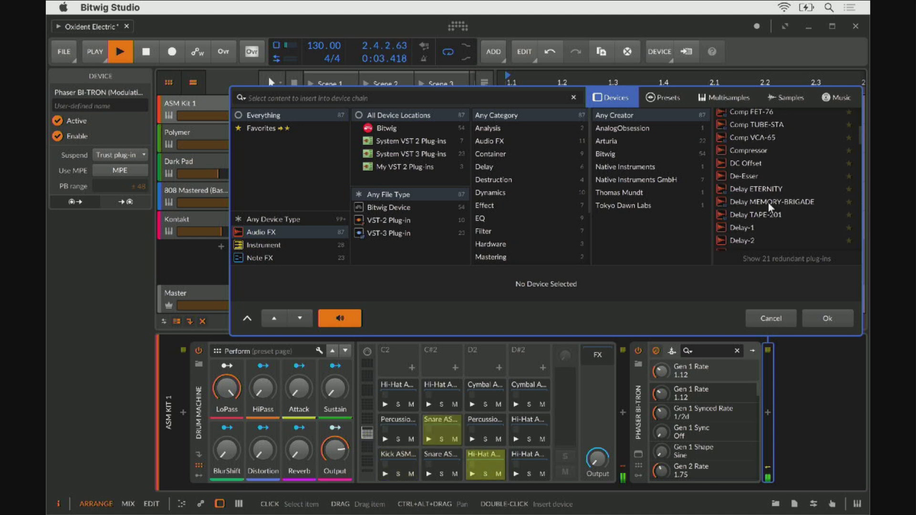
{"action": "left_click", "coordinate": [768, 202]}
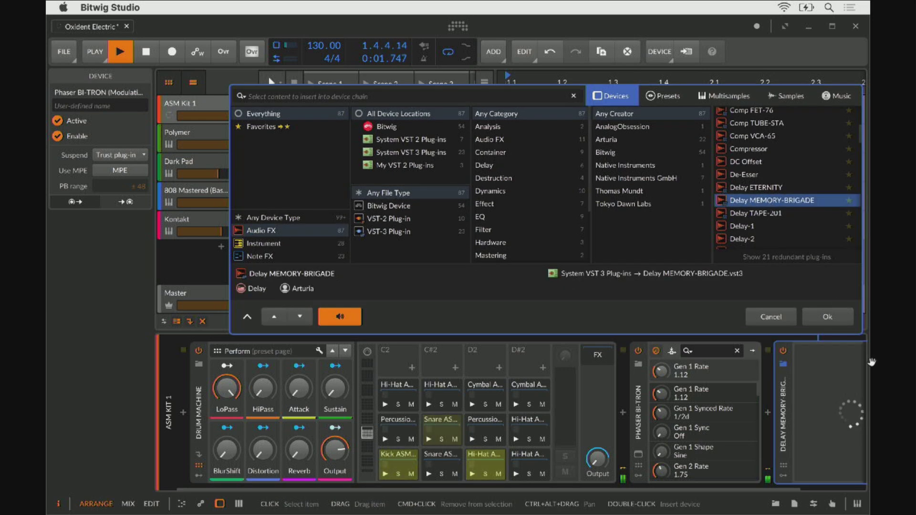
{"action": "left_click", "coordinate": [834, 322]}
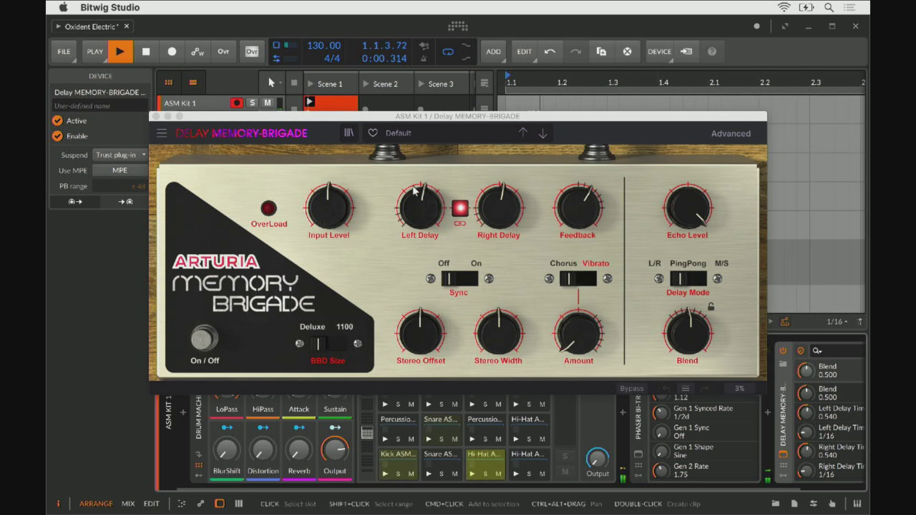
- Unlink the left and right delays, then set Left Delay to about 0.396 and Right Delay to about 0.448
{"action": "left_click", "coordinate": [461, 209]}
{"action": "left_click_drag", "start_coordinate": [420, 206], "coordinate": [421, 215]}
{"action": "left_click_drag", "start_coordinate": [498, 212], "coordinate": [498, 240]}
{"action": "left_click_drag", "start_coordinate": [420, 210], "coordinate": [426, 218]}
{"action": "left_click", "coordinate": [461, 208]}
{"action": "left_click", "coordinate": [461, 208]}
{"action": "left_click_drag", "start_coordinate": [499, 215], "coordinate": [498, 213]}
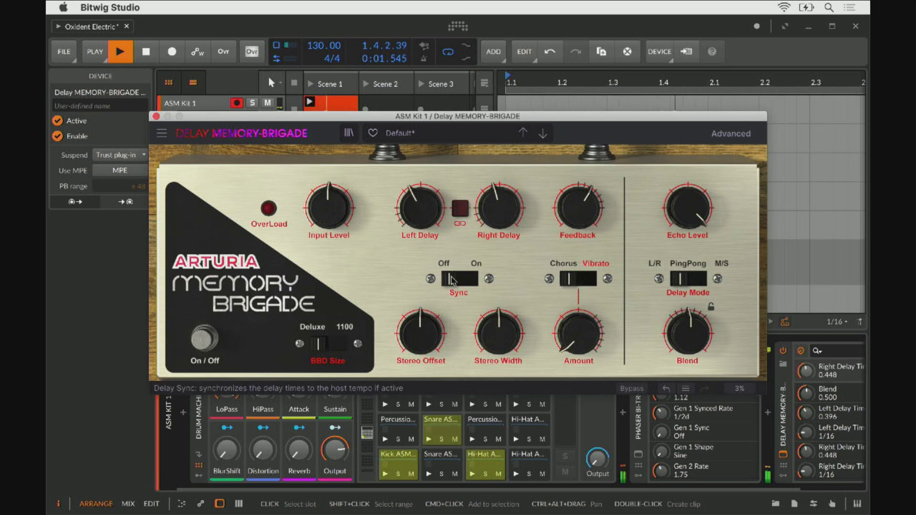
- Enable delay Sync to the host tempo and raise Feedback to about 0.676
{"action": "left_click", "coordinate": [466, 284]}
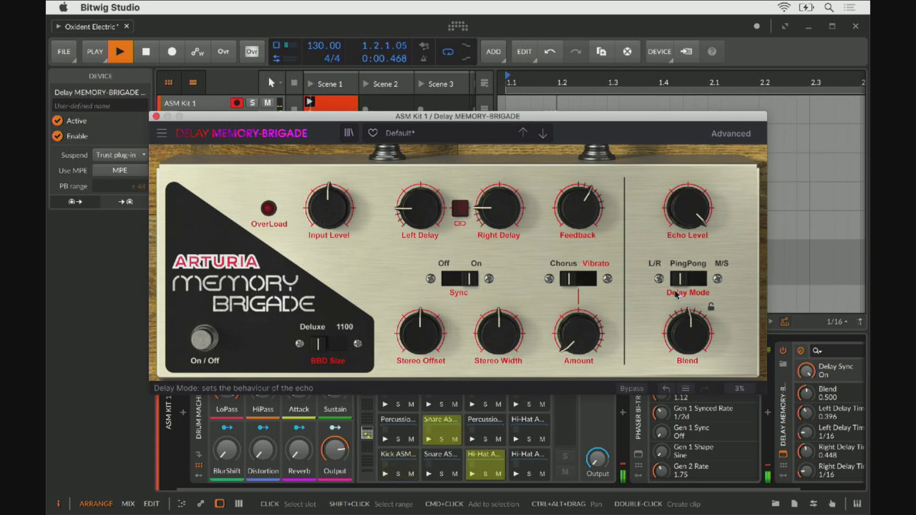
{"action": "mouse_move", "coordinate": [600, 227]}
{"action": "left_click_drag", "start_coordinate": [600, 227], "coordinate": [600, 221]}
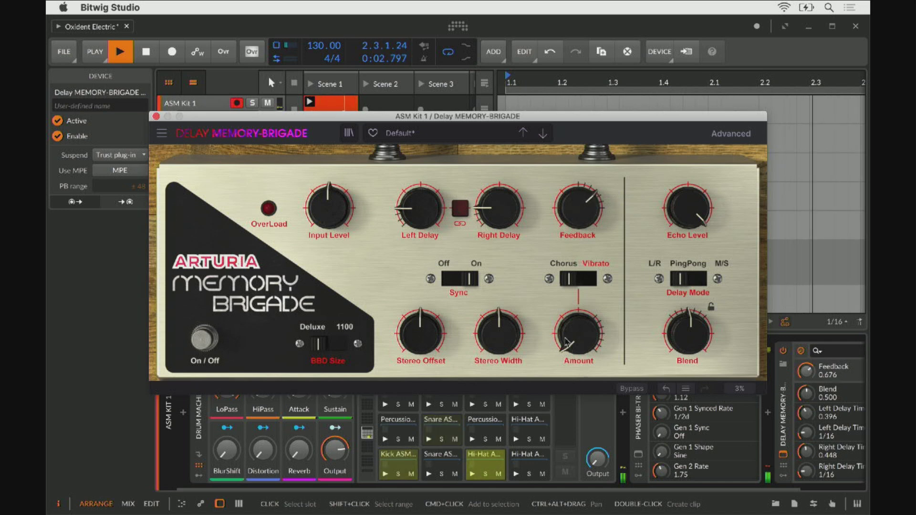
- Try synced Right Delay times of dotted 1/16 and 1/8, and return it to 1/16
{"action": "mouse_move", "coordinate": [591, 335]}
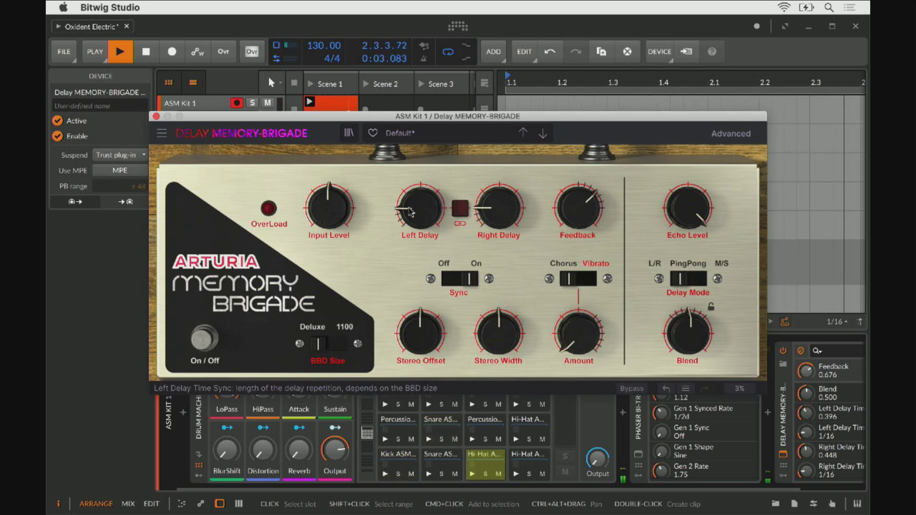
{"action": "left_click_drag", "start_coordinate": [498, 208], "coordinate": [498, 197]}
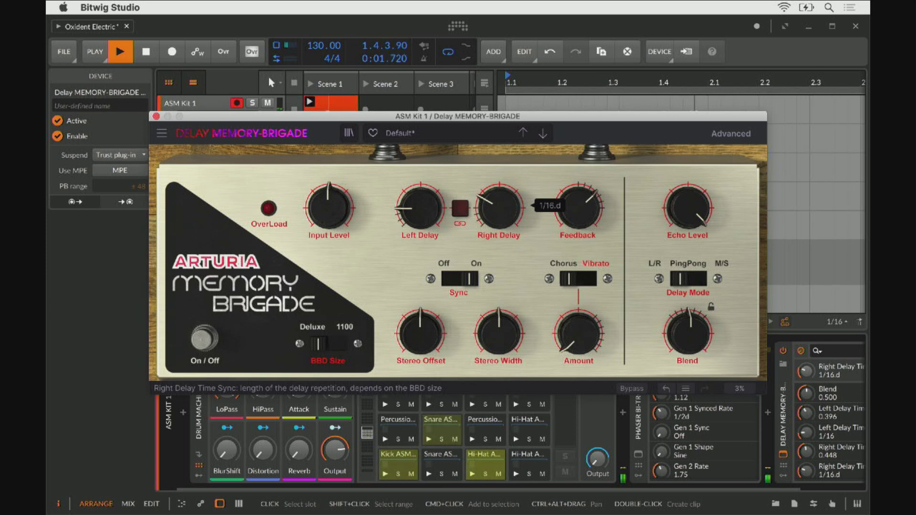
{"action": "left_click_drag", "start_coordinate": [499, 198], "coordinate": [498, 195]}
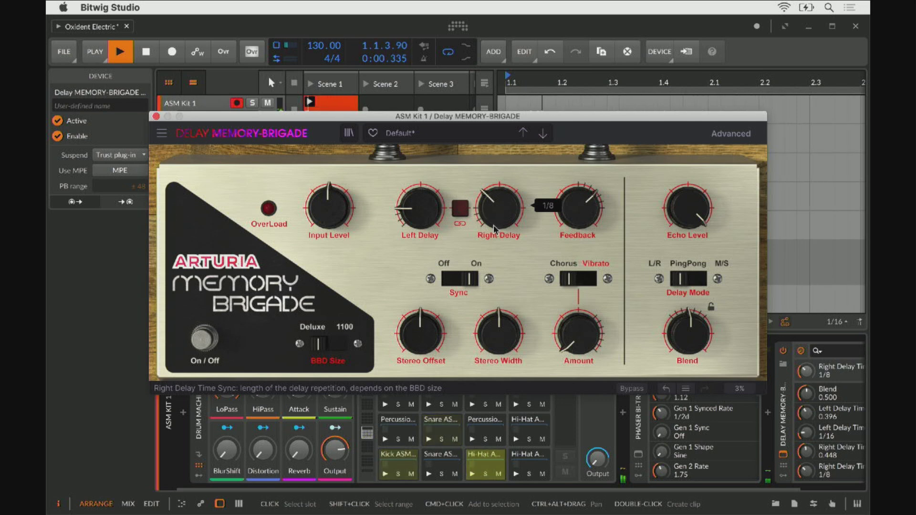
{"action": "left_click_drag", "start_coordinate": [495, 230], "coordinate": [495, 235]}
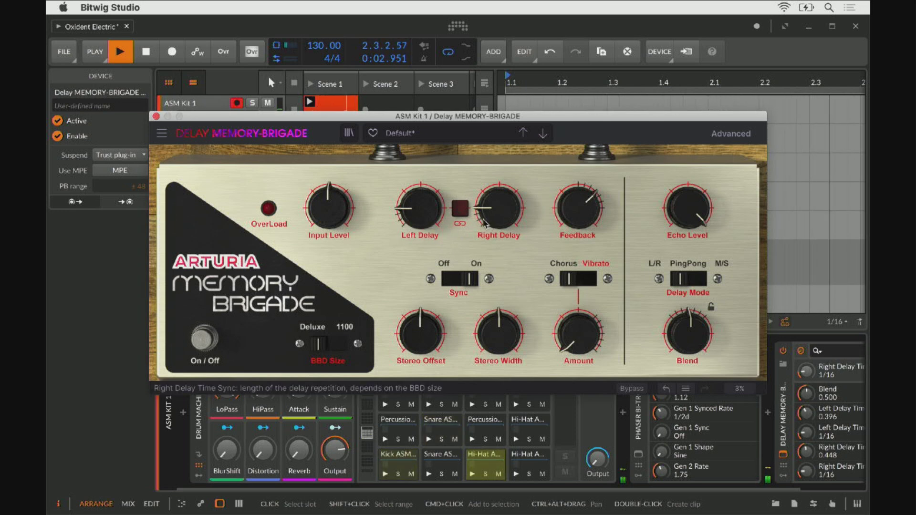
- Raise the delay's Stereo Offset to about 0.180 and its Stereo Width to about 134
{"action": "left_click_drag", "start_coordinate": [421, 335], "coordinate": [421, 302]}
{"action": "left_click", "coordinate": [499, 334]}
{"action": "left_click_drag", "start_coordinate": [499, 334], "coordinate": [499, 320]}
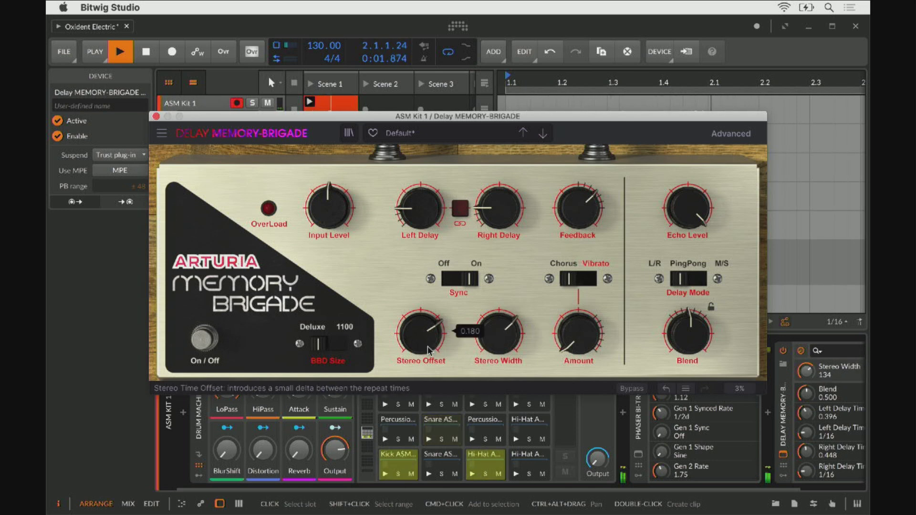
- Set the chorus modulation Amount of the delay to about 0.292, keeping Chorus mode
{"action": "left_click", "coordinate": [594, 347]}
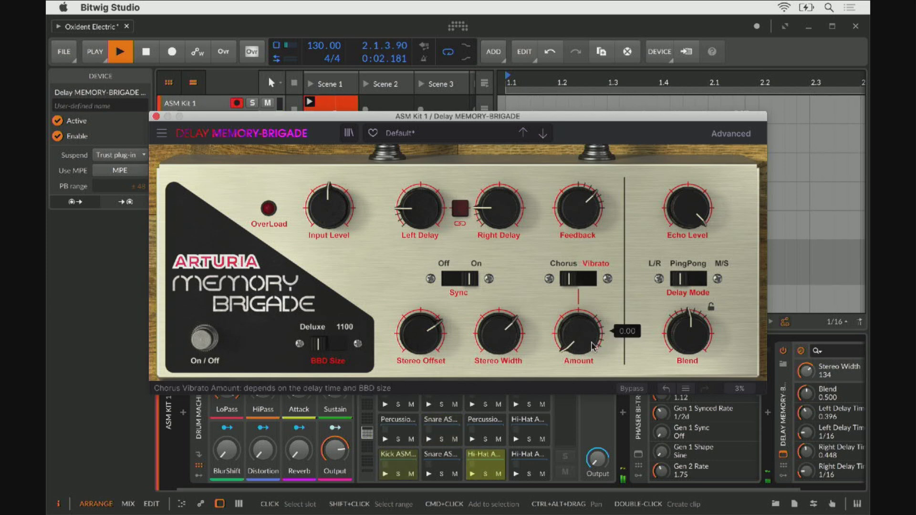
{"action": "mouse_move", "coordinate": [594, 346]}
{"action": "left_mouse_down"}
{"action": "mouse_move", "coordinate": [594, 327]}
{"action": "mouse_move", "coordinate": [592, 343]}
{"action": "mouse_move", "coordinate": [578, 315]}
{"action": "mouse_move", "coordinate": [580, 346]}
{"action": "left_mouse_up"}
{"action": "left_click", "coordinate": [578, 281]}
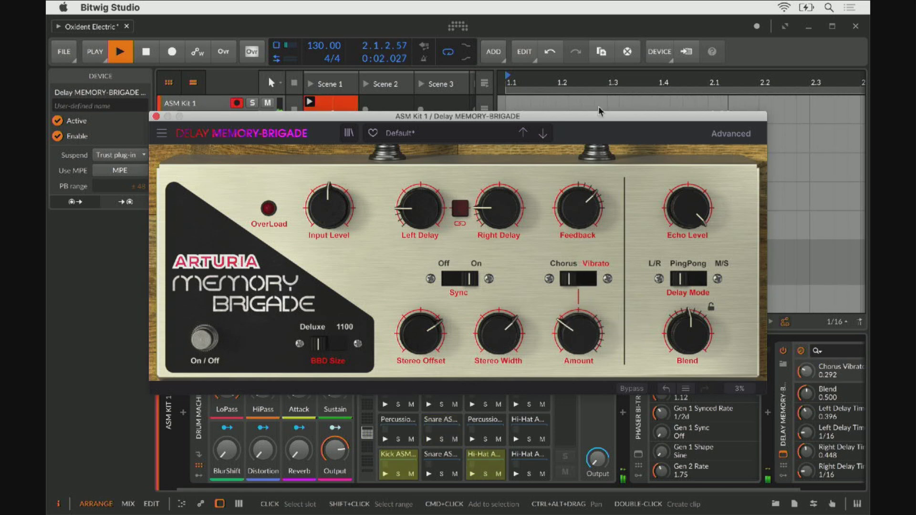
- Lower the delay's Feedback to about 0.640 and its Echo Level to about 0.884
{"action": "mouse_move", "coordinate": [590, 196]}
{"action": "left_mouse_down"}
{"action": "mouse_move", "coordinate": [591, 186]}
{"action": "mouse_move", "coordinate": [591, 205]}
{"action": "left_mouse_up"}
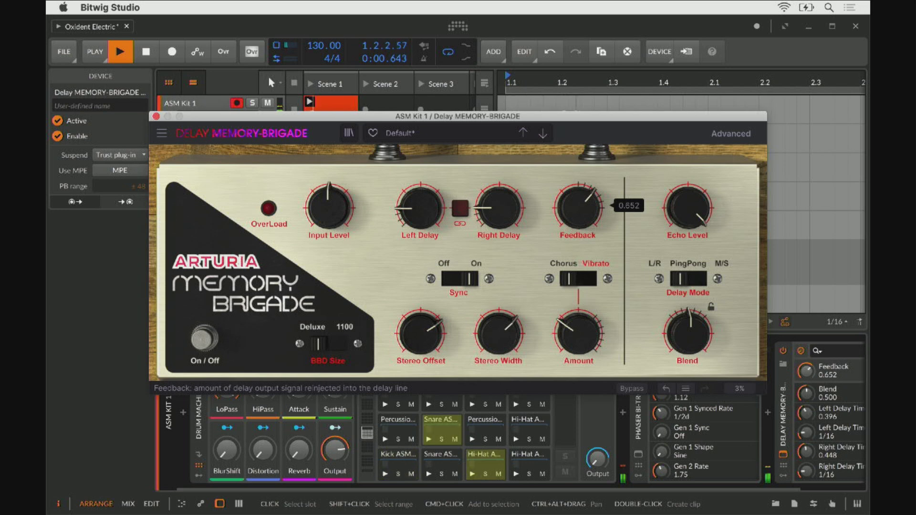
{"action": "scroll", "coordinate": [592, 205], "scroll_direction": "down", "scroll_amount": 1}
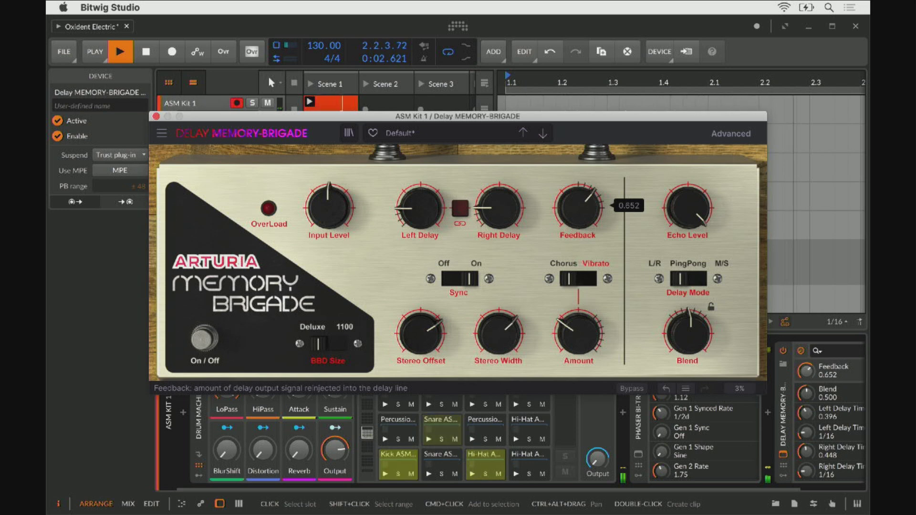
{"action": "mouse_move", "coordinate": [334, 210]}
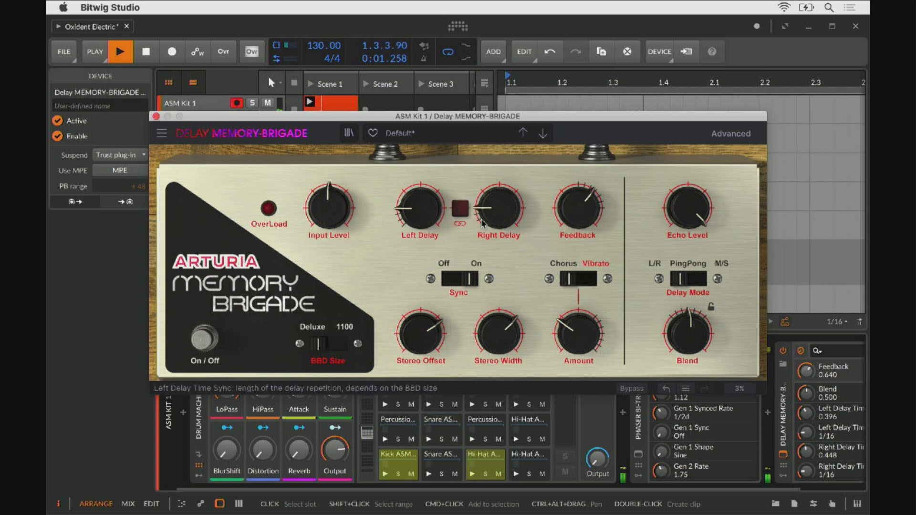
{"action": "mouse_move", "coordinate": [516, 224]}
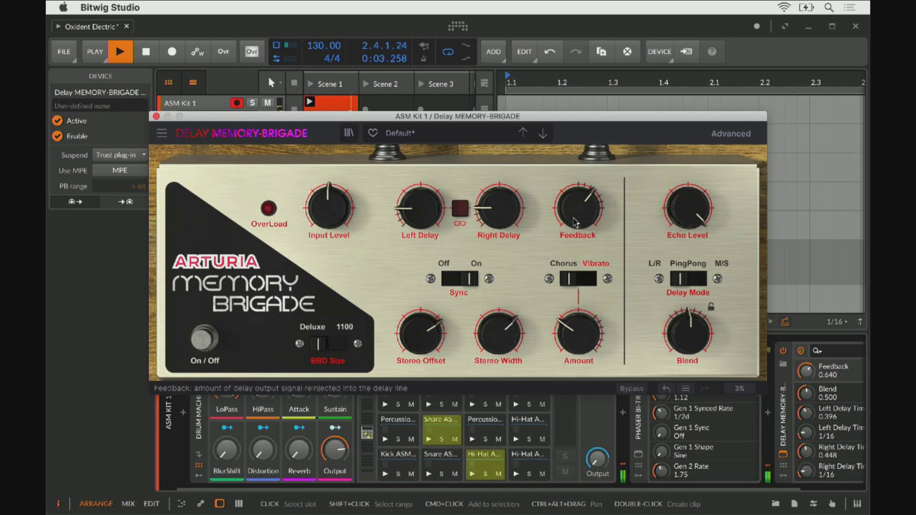
{"action": "mouse_move", "coordinate": [582, 225]}
{"action": "mouse_move", "coordinate": [700, 220]}
{"action": "left_mouse_down"}
{"action": "mouse_move", "coordinate": [700, 238]}
{"action": "mouse_move", "coordinate": [700, 210]}
{"action": "left_mouse_up"}
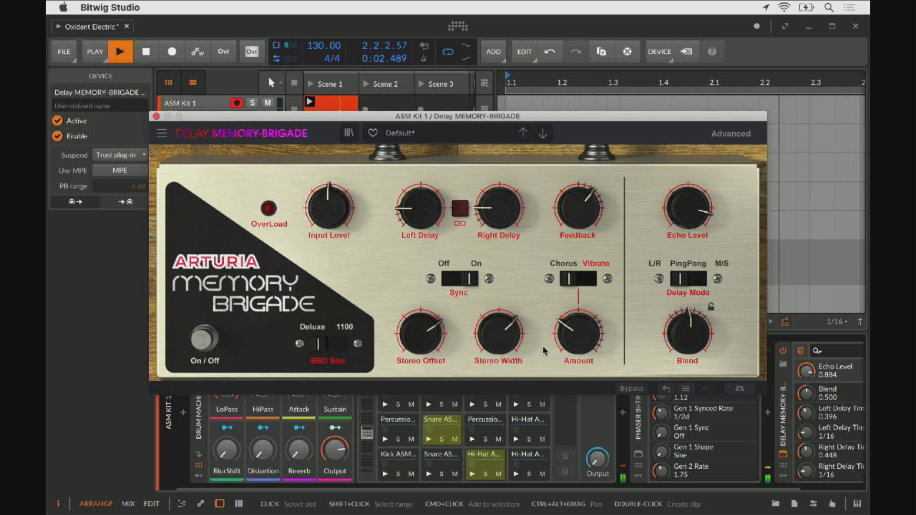
- Try dry/wet Blend amounts up to about 0.628, settle on about 0.556, and close the delay window
{"action": "mouse_move", "coordinate": [690, 348]}
{"action": "left_mouse_down"}
{"action": "mouse_move", "coordinate": [691, 328]}
{"action": "mouse_move", "coordinate": [691, 347]}
{"action": "left_mouse_up"}
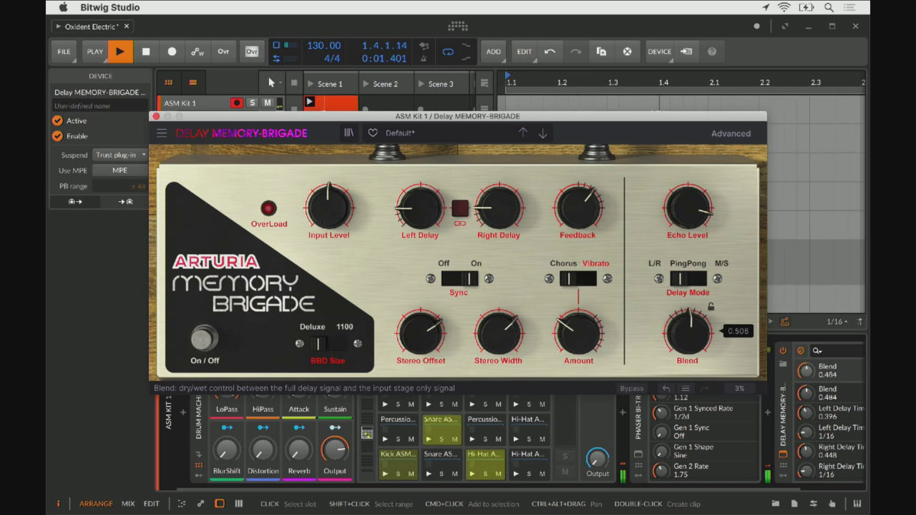
{"action": "left_click_drag", "start_coordinate": [689, 334], "coordinate": [688, 330]}
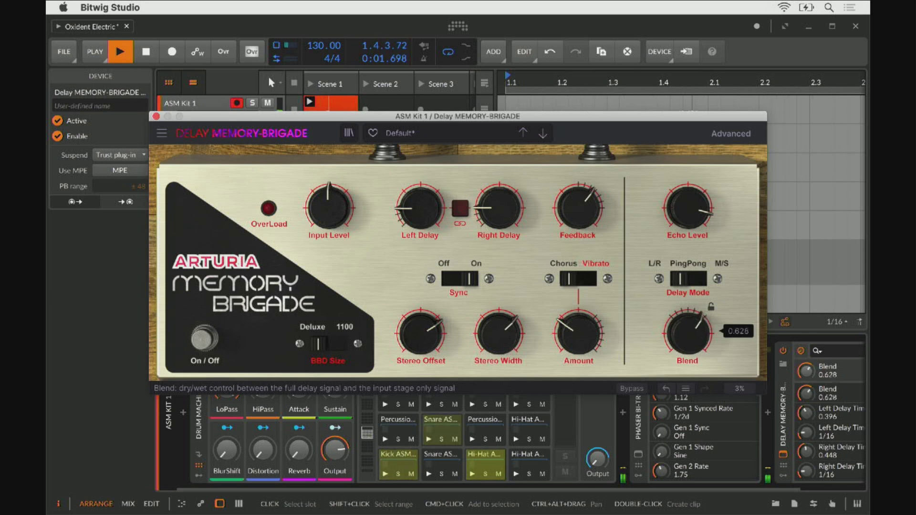
{"action": "left_click_drag", "start_coordinate": [688, 329], "coordinate": [688, 333]}
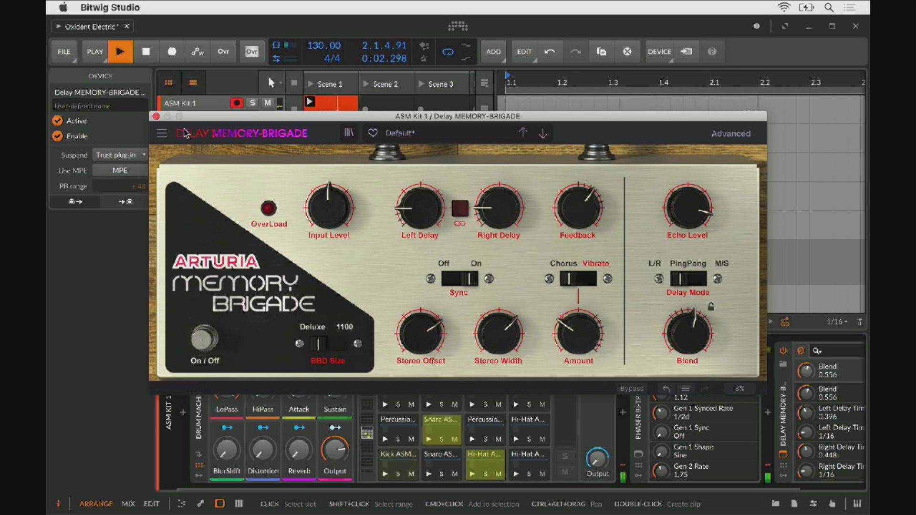
{"action": "left_click", "coordinate": [156, 116]}
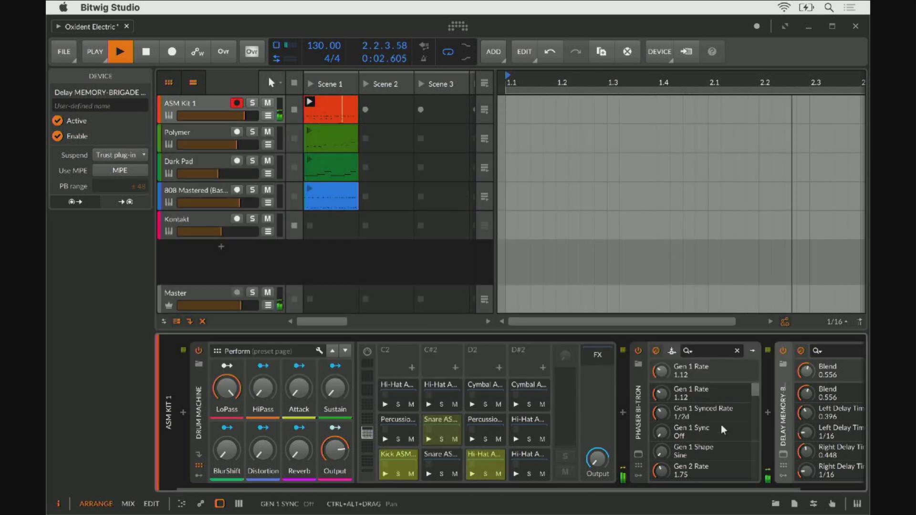
- Add Arturia's EQ SITRAL-295 after Delay MEMORY-BRIGADE, filtering the device list by the creator Arturia
{"action": "scroll", "coordinate": [624, 370], "scroll_direction": "right", "scroll_amount": 3}
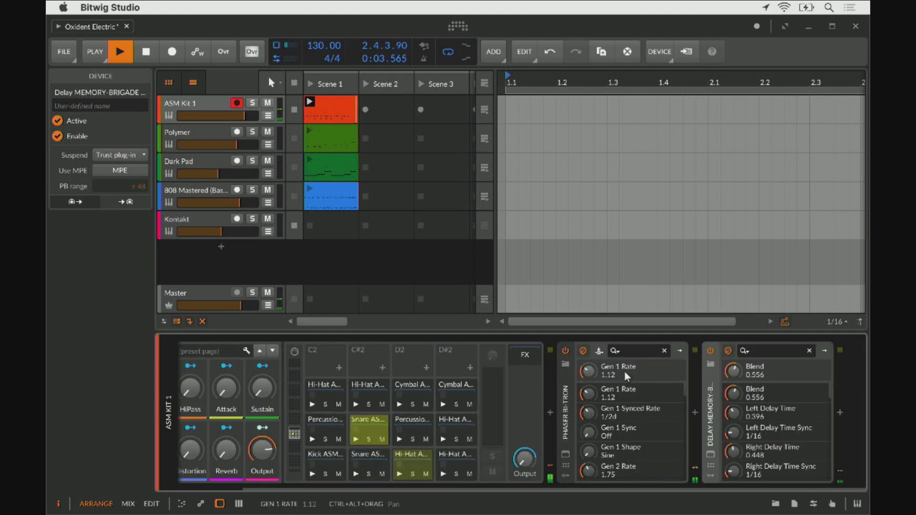
{"action": "left_click", "coordinate": [840, 412]}
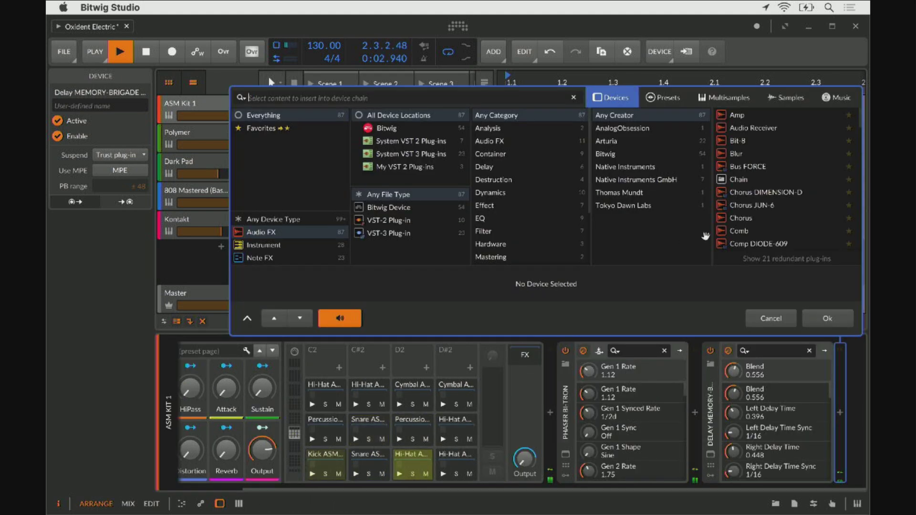
{"action": "scroll", "coordinate": [751, 192], "scroll_direction": "down", "scroll_amount": 4}
{"action": "scroll", "coordinate": [751, 192], "scroll_direction": "down", "scroll_amount": 4}
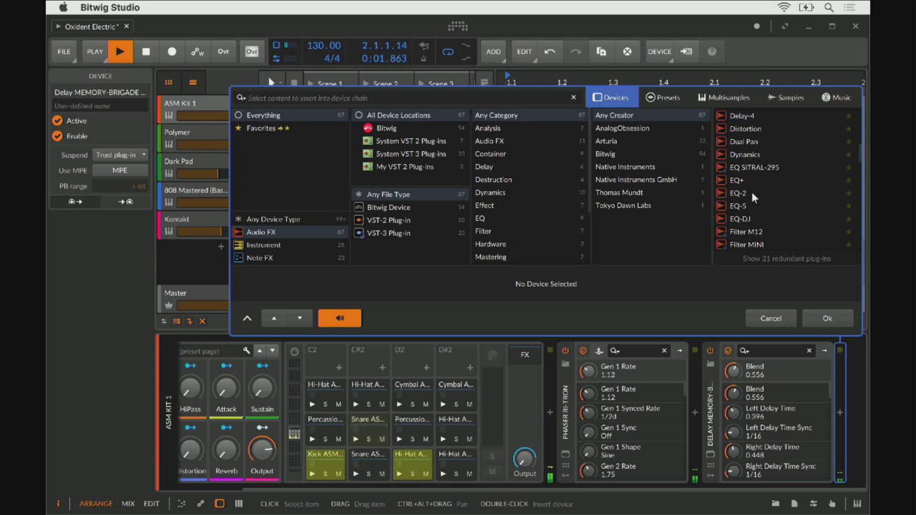
{"action": "left_click", "coordinate": [615, 141]}
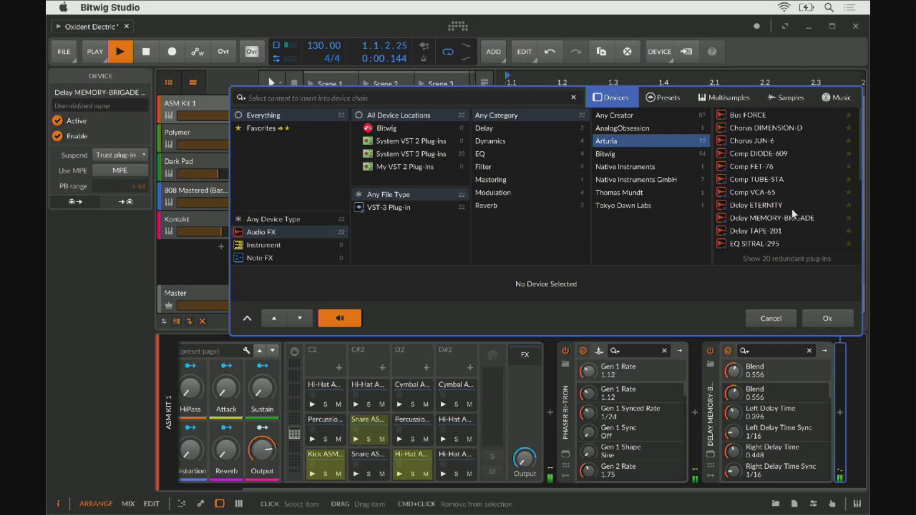
{"action": "scroll", "coordinate": [791, 210], "scroll_direction": "down", "scroll_amount": 5}
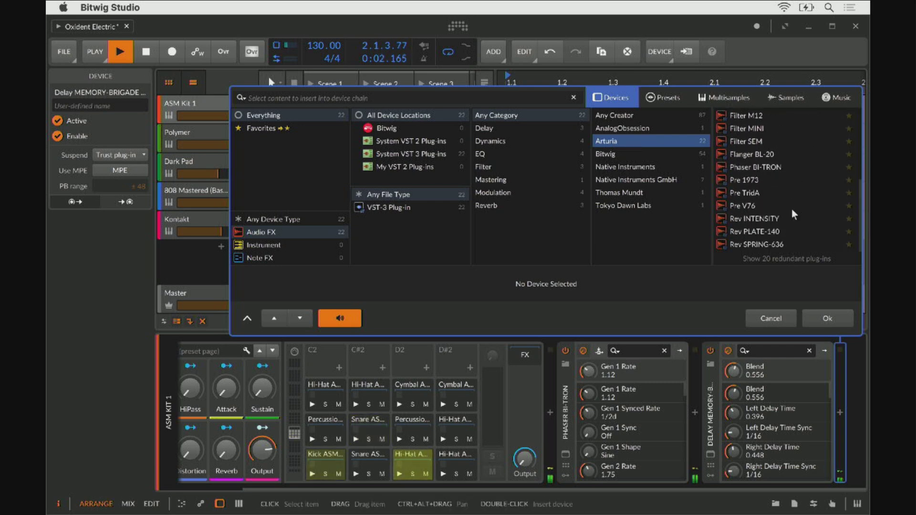
{"action": "scroll", "coordinate": [792, 209], "scroll_direction": "up", "scroll_amount": 3}
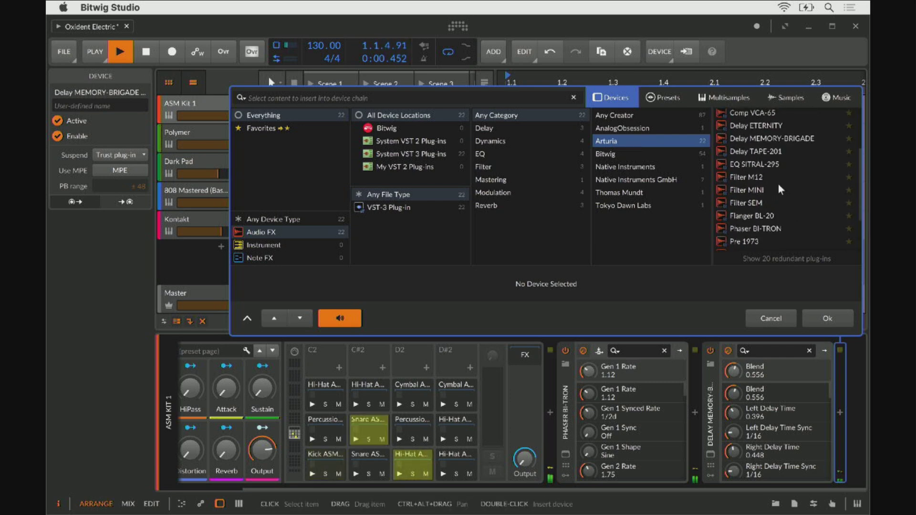
{"action": "scroll", "coordinate": [779, 186], "scroll_direction": "up", "scroll_amount": 3}
{"action": "scroll", "coordinate": [778, 187], "scroll_direction": "down", "scroll_amount": 3}
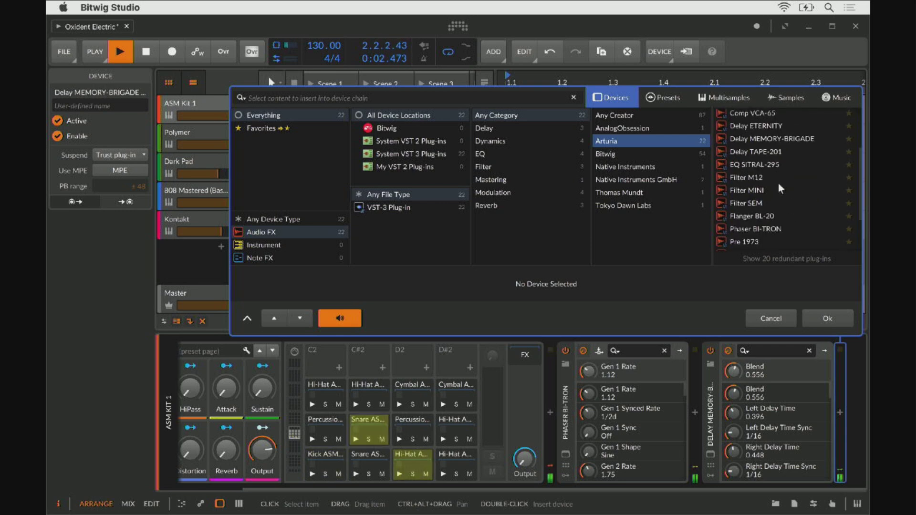
{"action": "left_click", "coordinate": [757, 164]}
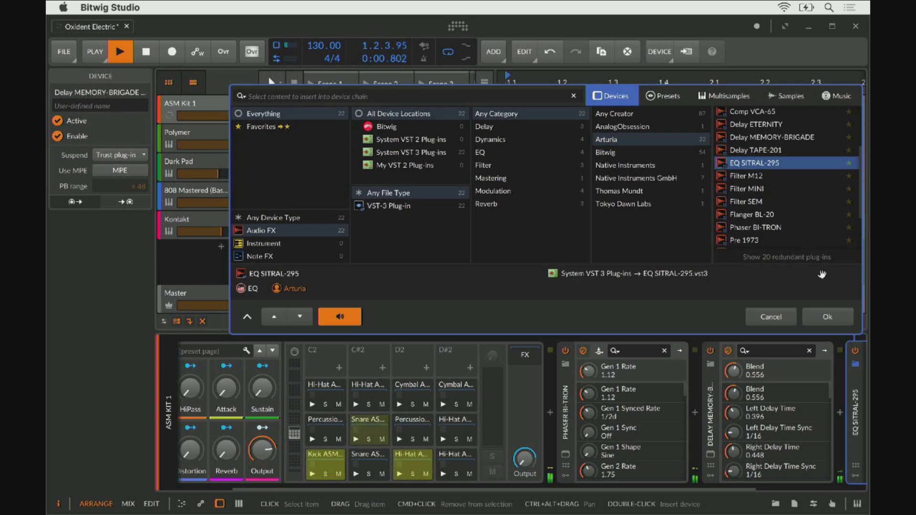
{"action": "left_click", "coordinate": [831, 319]}
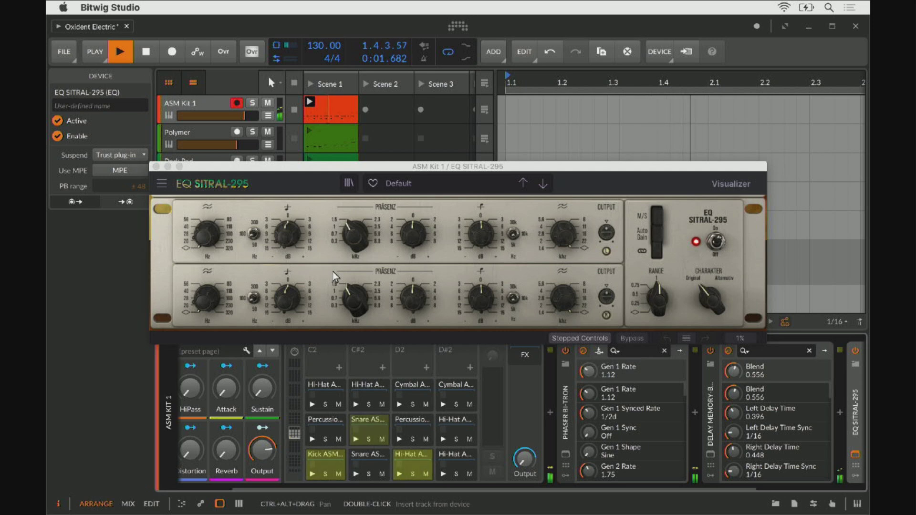
- Boost the high shelf gain of EQ SITRAL-295 to +6 dB and its bell (Präsenz) gain to +2 dB
{"action": "mouse_move", "coordinate": [287, 245]}
{"action": "left_mouse_down"}
{"action": "mouse_move", "coordinate": [287, 260]}
{"action": "mouse_move", "coordinate": [288, 251]}
{"action": "left_mouse_up"}
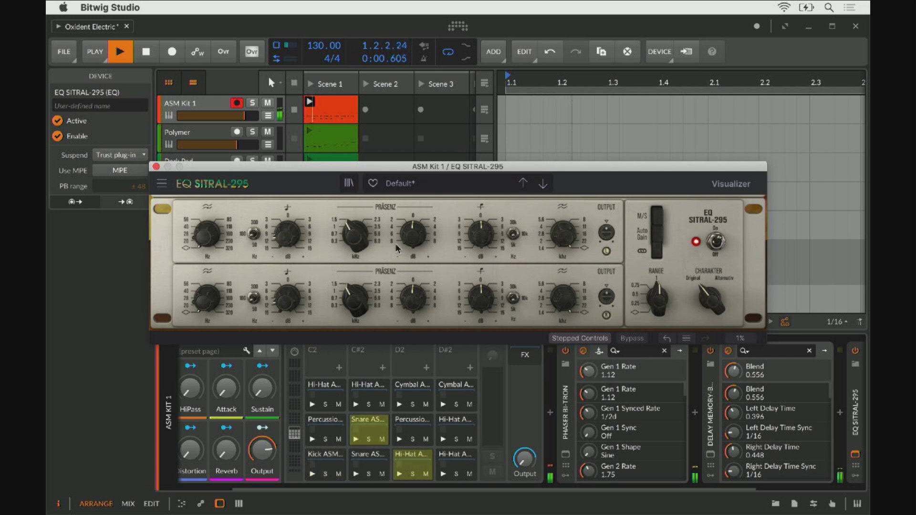
{"action": "mouse_move", "coordinate": [375, 255]}
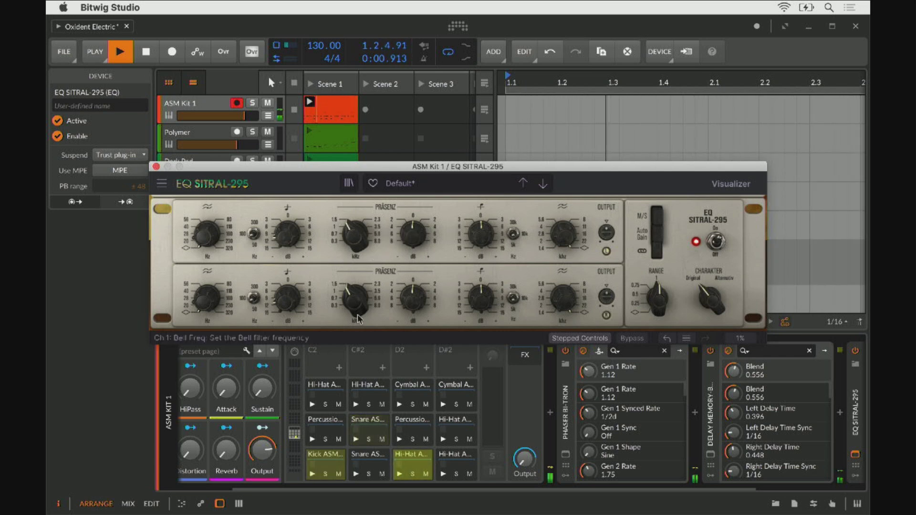
{"action": "mouse_move", "coordinate": [289, 246]}
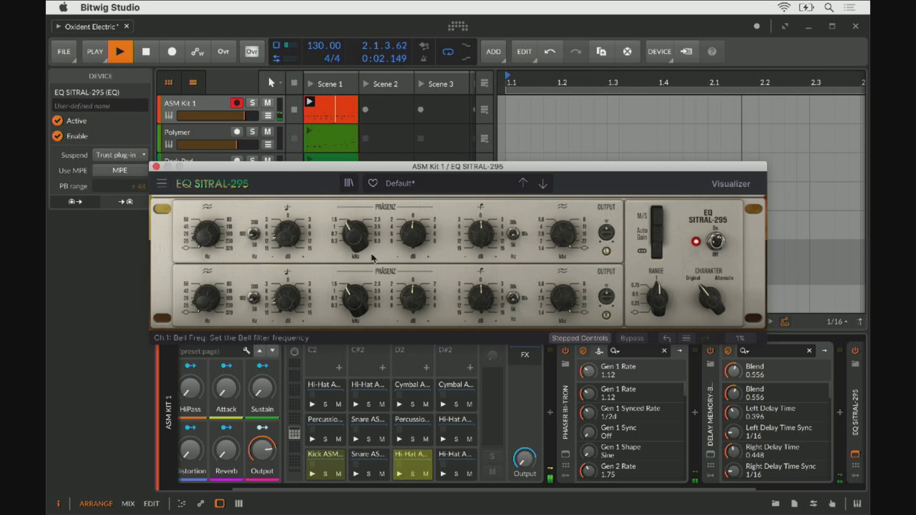
{"action": "mouse_move", "coordinate": [414, 242]}
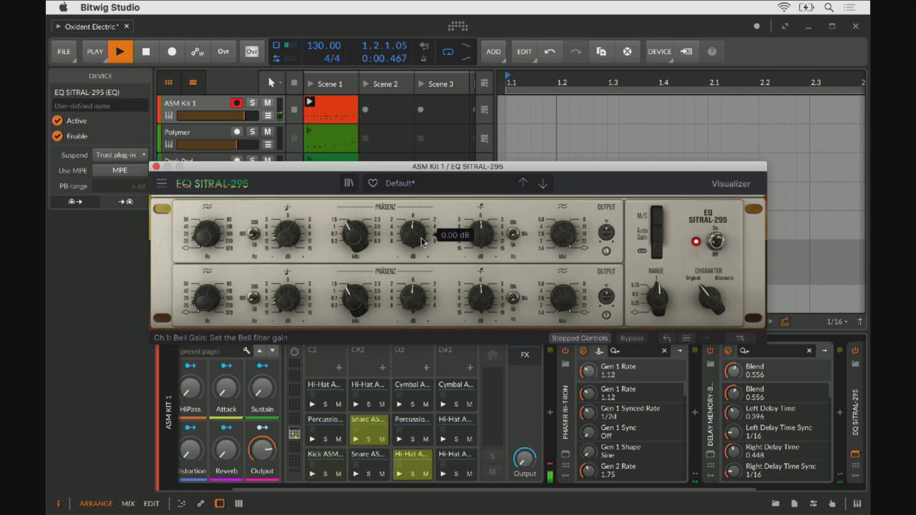
{"action": "mouse_move", "coordinate": [482, 236]}
{"action": "scroll", "coordinate": [482, 236], "scroll_direction": "up", "scroll_amount": 1}
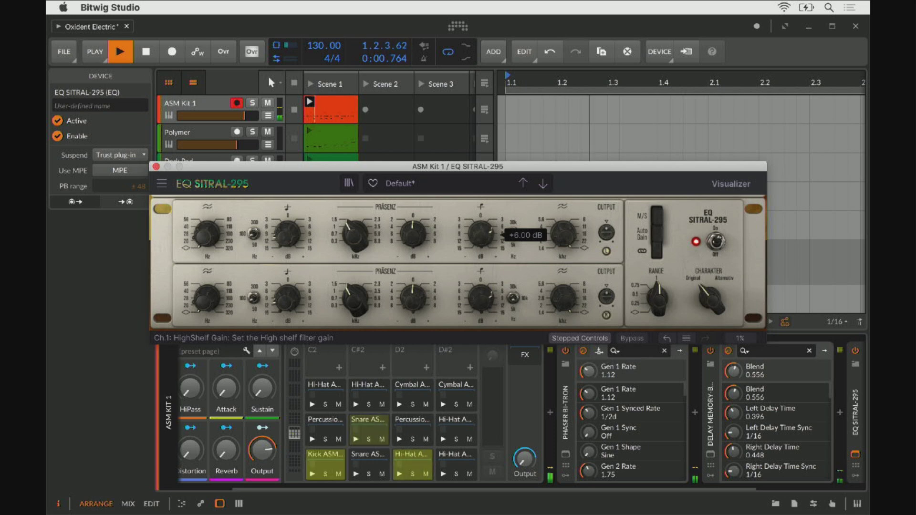
{"action": "scroll", "coordinate": [414, 233], "scroll_direction": "up", "scroll_amount": 2}
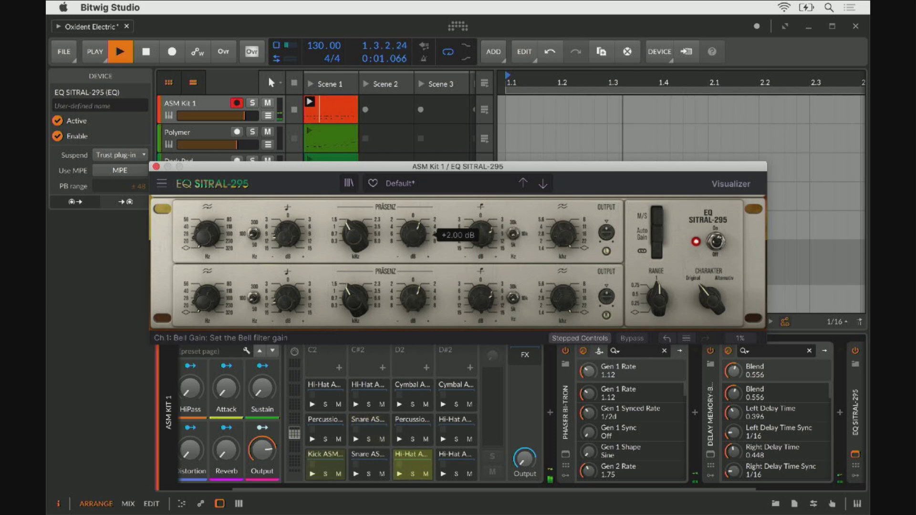
{"action": "scroll", "coordinate": [286, 234], "scroll_direction": "down", "scroll_amount": 4}
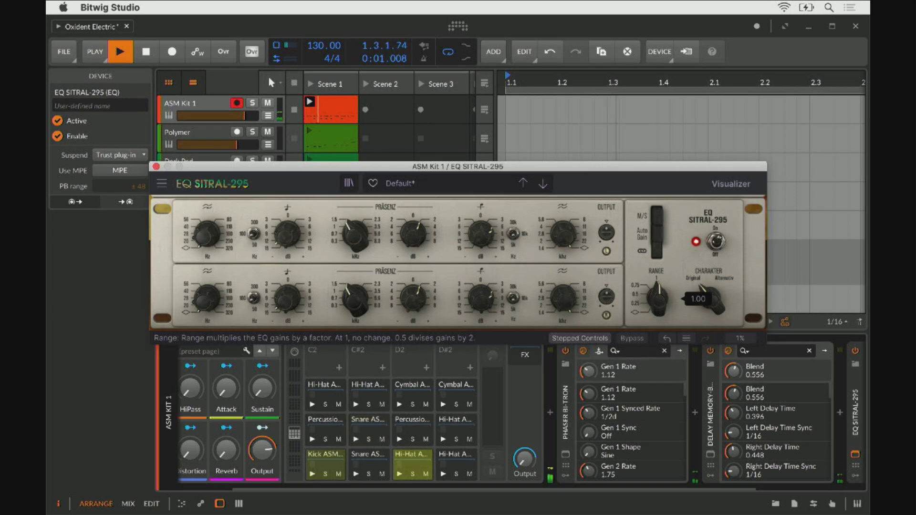
- Try the EQ's Range factor at 0.75 and 0.50, return it to 1.00, and keep Charakter on Original
{"action": "left_click_drag", "start_coordinate": [658, 298], "coordinate": [657, 310]}
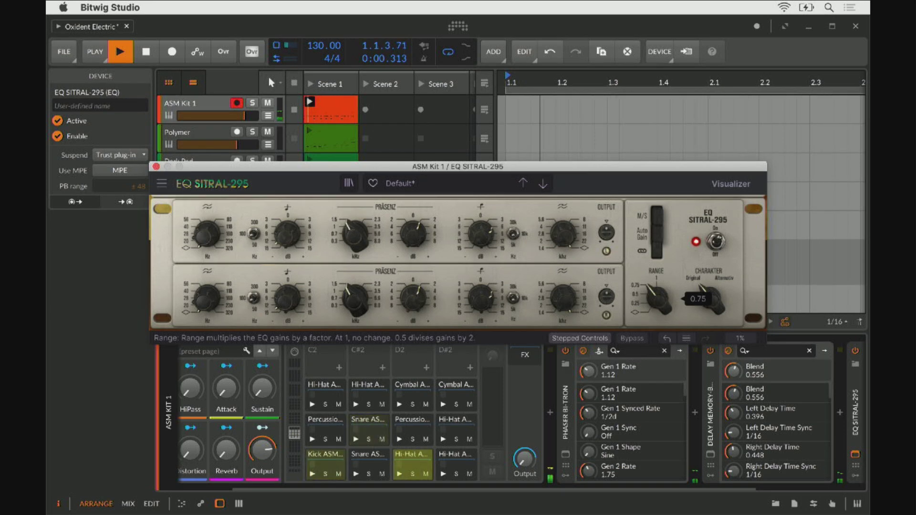
{"action": "left_click_drag", "start_coordinate": [657, 299], "coordinate": [658, 313]}
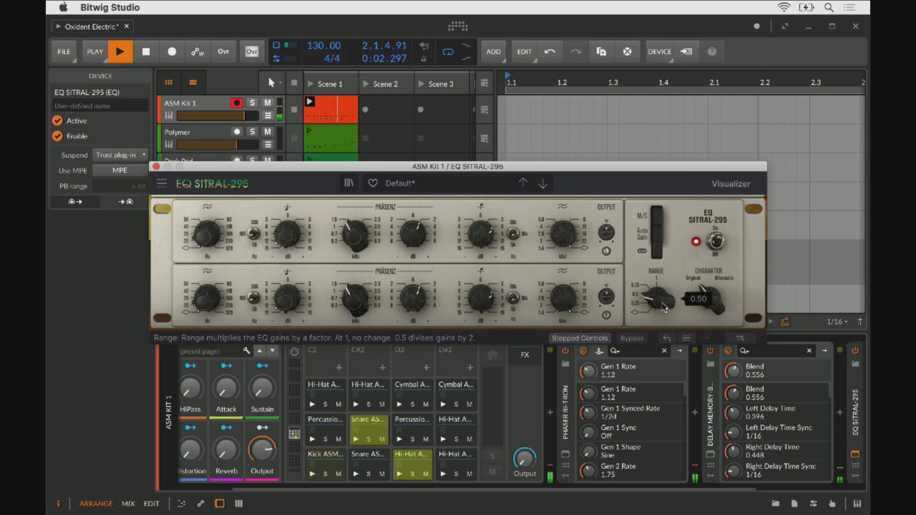
{"action": "left_click_drag", "start_coordinate": [658, 313], "coordinate": [658, 286]}
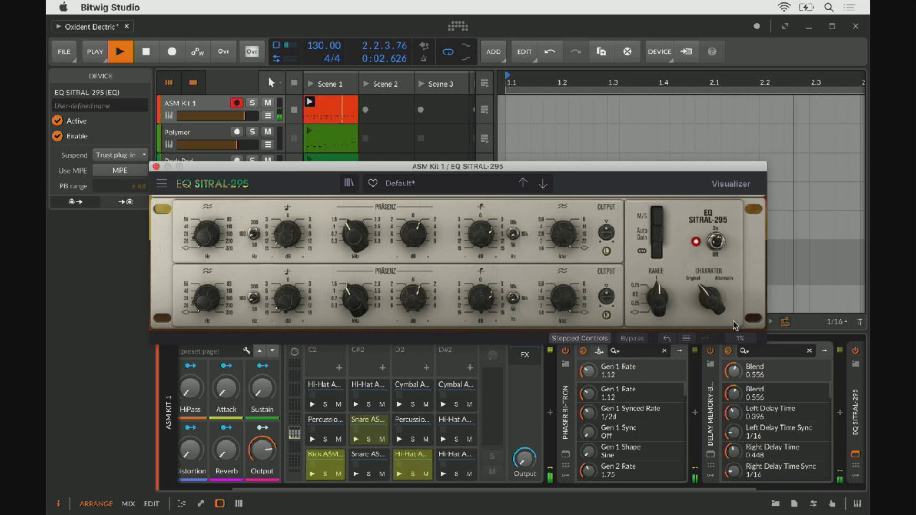
{"action": "mouse_move", "coordinate": [711, 298]}
{"action": "left_mouse_down"}
{"action": "mouse_move", "coordinate": [711, 286]}
{"action": "mouse_move", "coordinate": [711, 300]}
{"action": "left_mouse_up"}
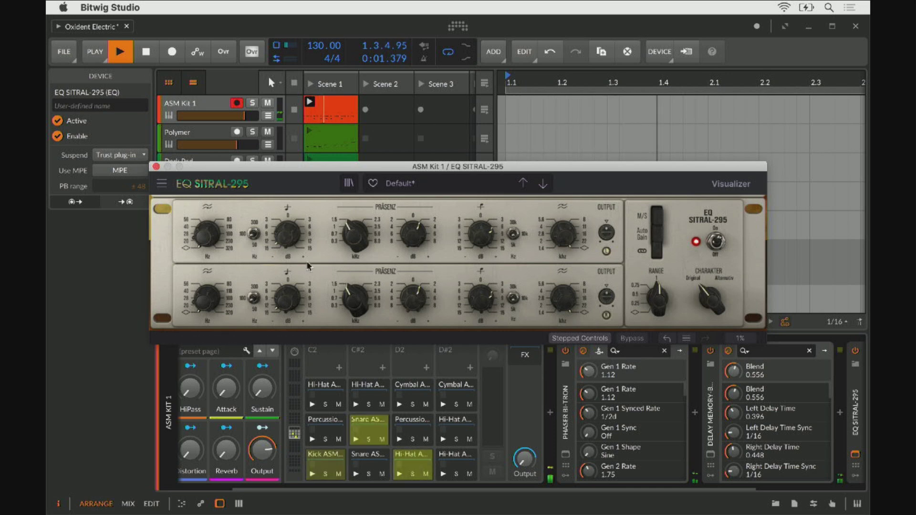
- Close the EQ SITRAL-295 window and launch the Polymer track's clip in Scene 1
{"action": "left_click", "coordinate": [156, 167]}
{"action": "scroll", "coordinate": [488, 408], "scroll_direction": "down", "scroll_amount": 2}
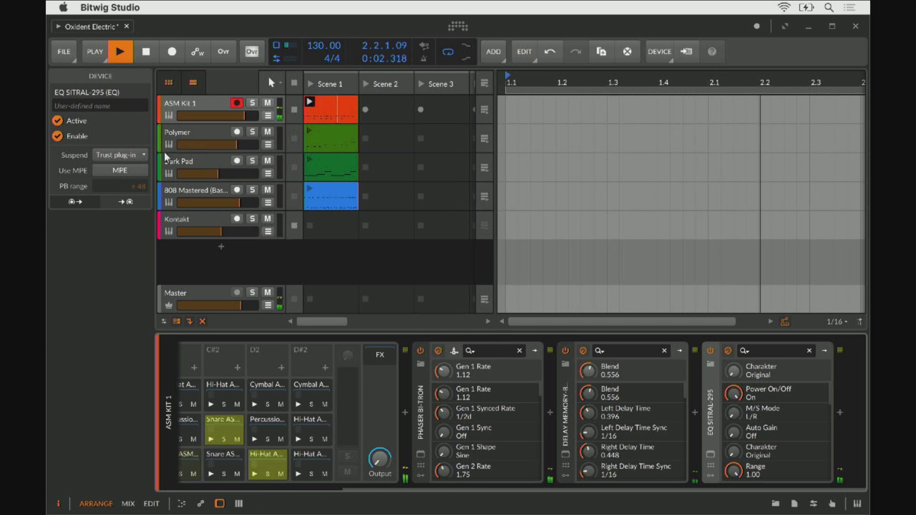
{"action": "left_click", "coordinate": [310, 130]}
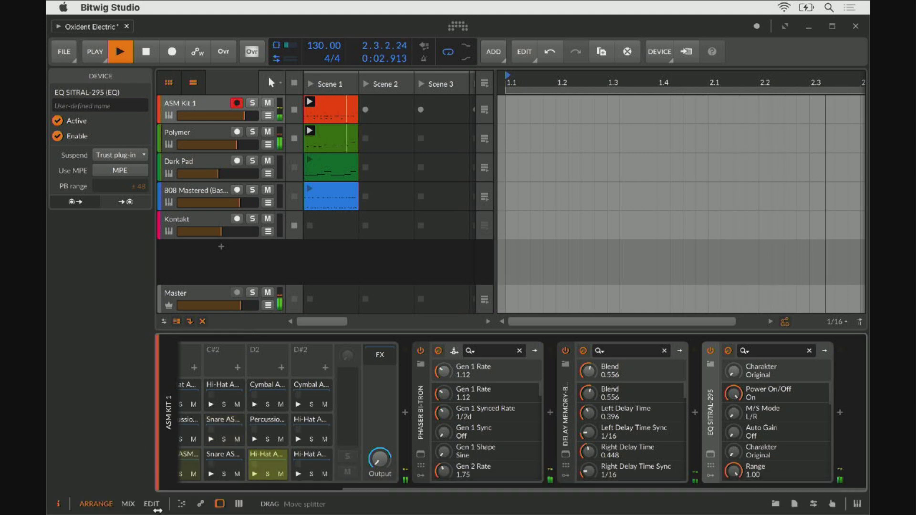
- In the mixer, collapse the ASM Kit 1 drum channels and lower the volumes of the Polymer and ASM Kit 1 tracks
{"action": "left_click", "coordinate": [129, 505]}
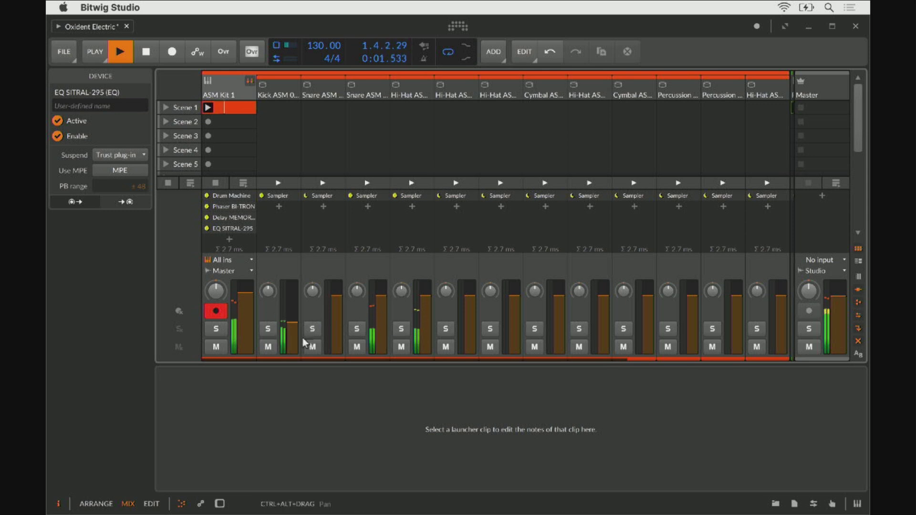
{"action": "left_click", "coordinate": [249, 79]}
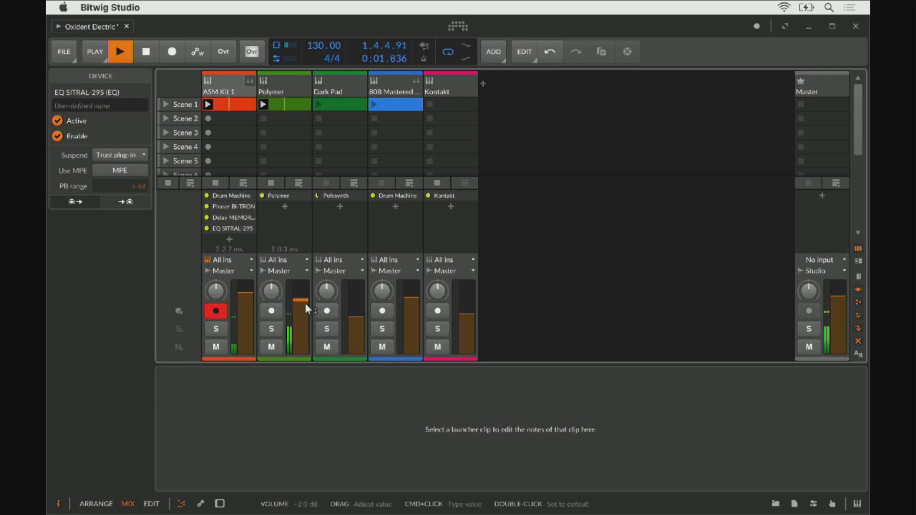
{"action": "left_click_drag", "start_coordinate": [305, 304], "coordinate": [306, 316]}
{"action": "left_click_drag", "start_coordinate": [247, 300], "coordinate": [247, 301]}
{"action": "left_click_drag", "start_coordinate": [296, 317], "coordinate": [245, 298]}
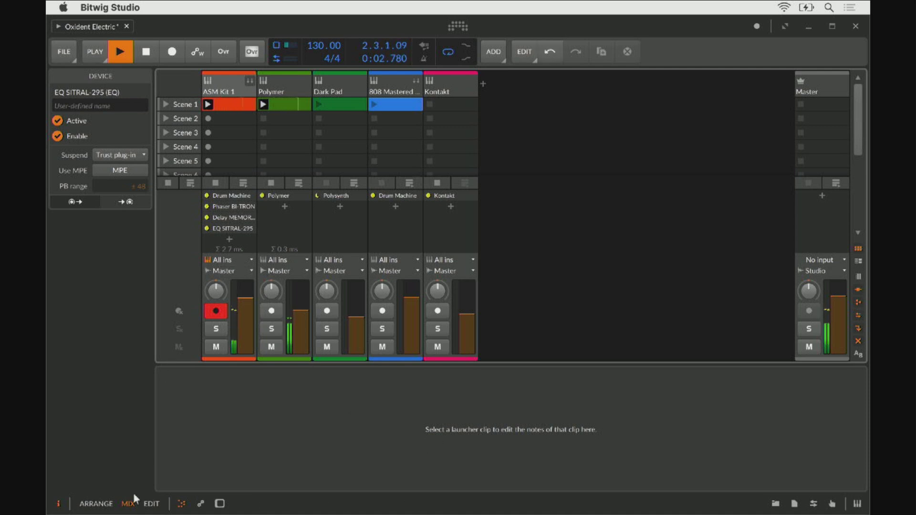
- Return to the arrangement view, select the Polymer track and lower its volume slightly
{"action": "left_click", "coordinate": [96, 504]}
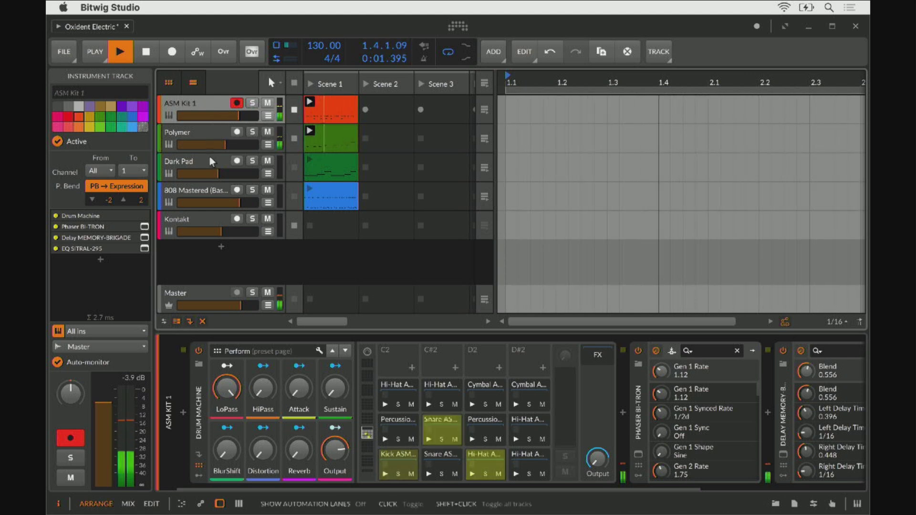
{"action": "left_click", "coordinate": [184, 131]}
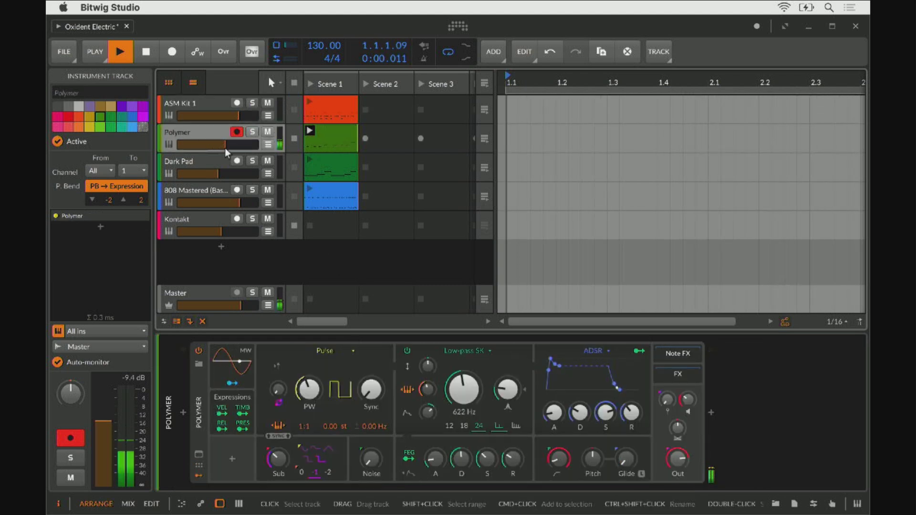
{"action": "left_click_drag", "start_coordinate": [225, 145], "coordinate": [220, 145]}
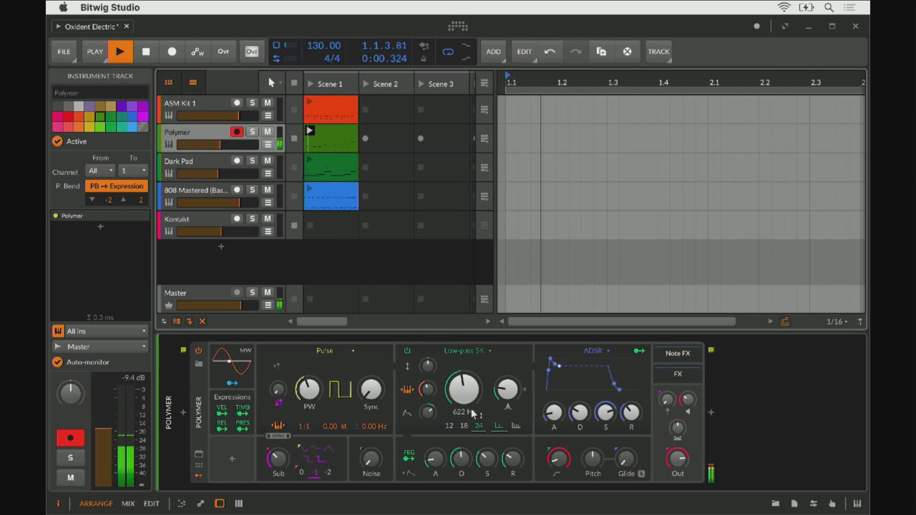
- Set the Polymer's low-pass cutoff to about 508 Hz with raised resonance, and lower the track volume to about -11.7 dB
{"action": "mouse_move", "coordinate": [462, 389]}
{"action": "left_mouse_down"}
{"action": "mouse_move", "coordinate": [462, 368]}
{"action": "mouse_move", "coordinate": [474, 395]}
{"action": "left_mouse_up"}
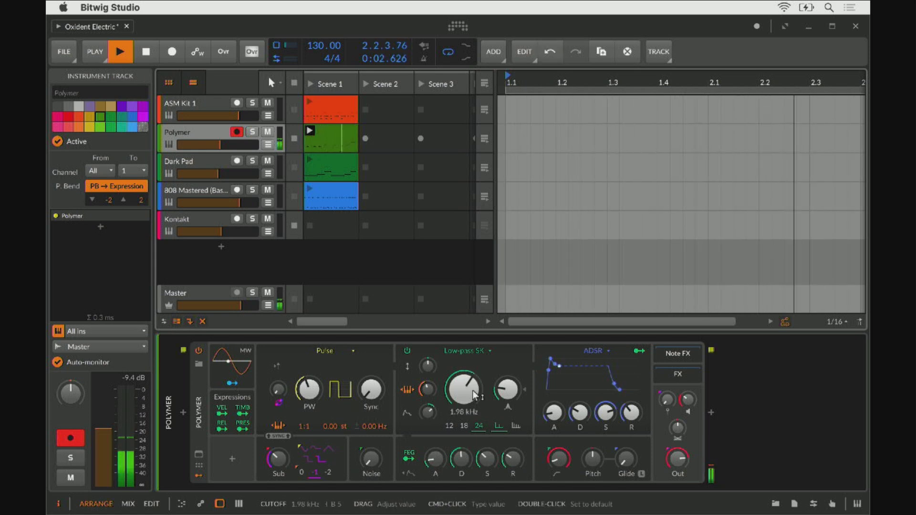
{"action": "left_click_drag", "start_coordinate": [474, 395], "coordinate": [466, 417]}
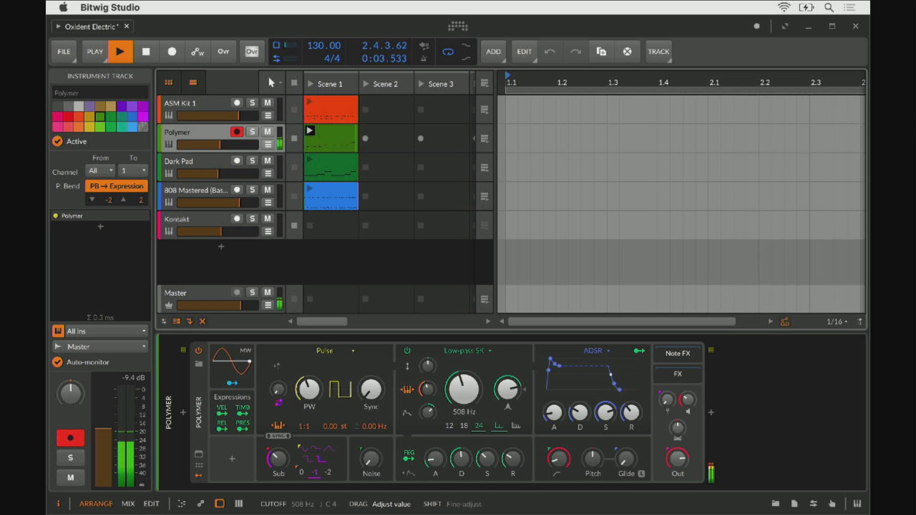
{"action": "left_click_drag", "start_coordinate": [505, 392], "coordinate": [505, 389]}
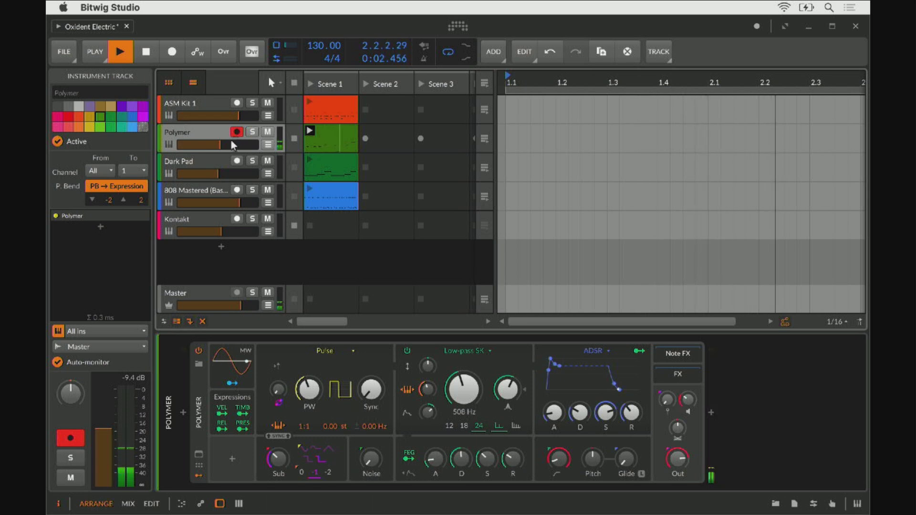
{"action": "left_click_drag", "start_coordinate": [235, 143], "coordinate": [234, 144]}
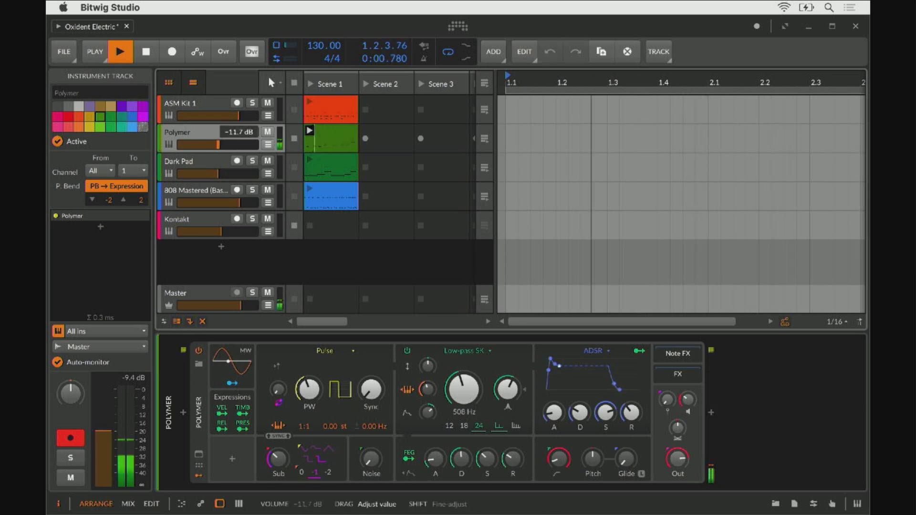
- Add Arturia's Chorus JUN-6 after the Polymer synth, filtering the device list by the creator Arturia
{"action": "left_click", "coordinate": [711, 413]}
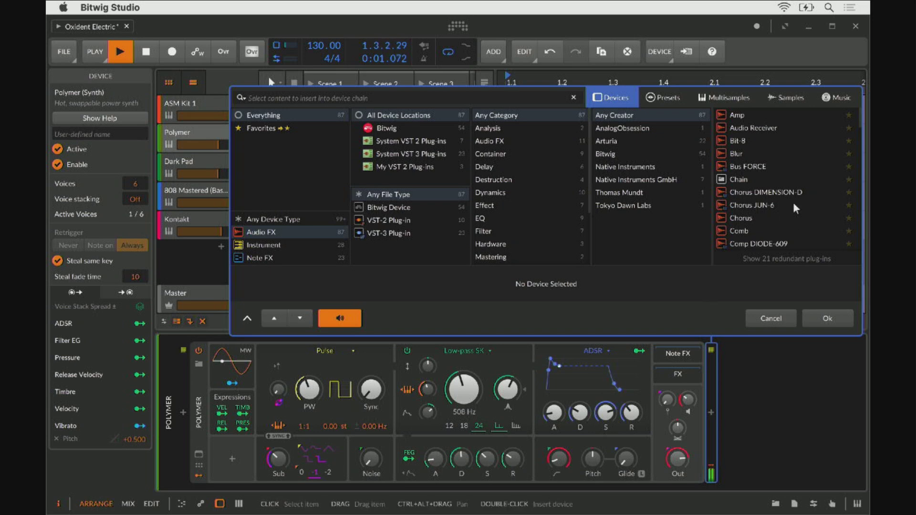
{"action": "left_click", "coordinate": [612, 141]}
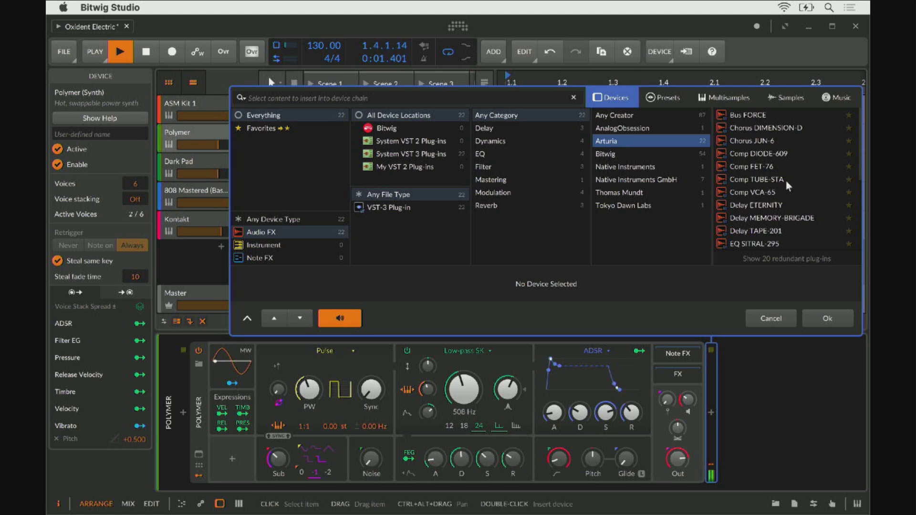
{"action": "left_click", "coordinate": [760, 139]}
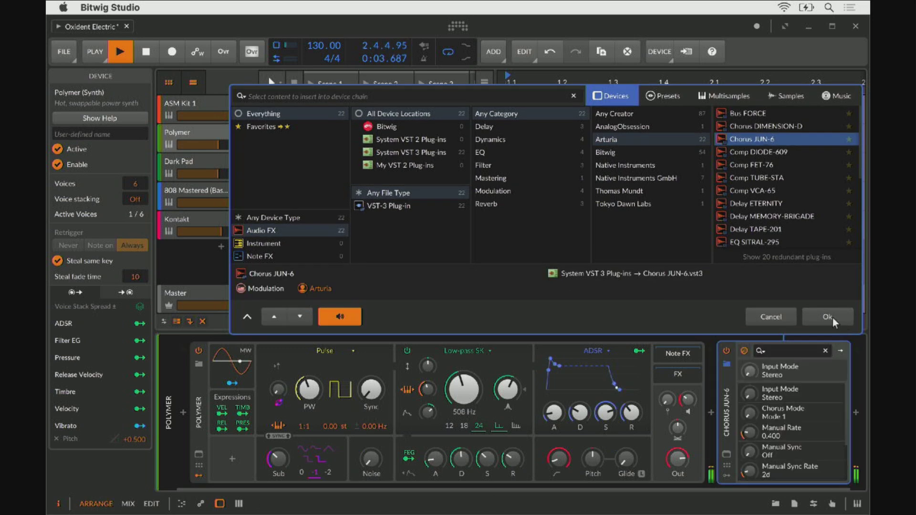
{"action": "left_click", "coordinate": [832, 317]}
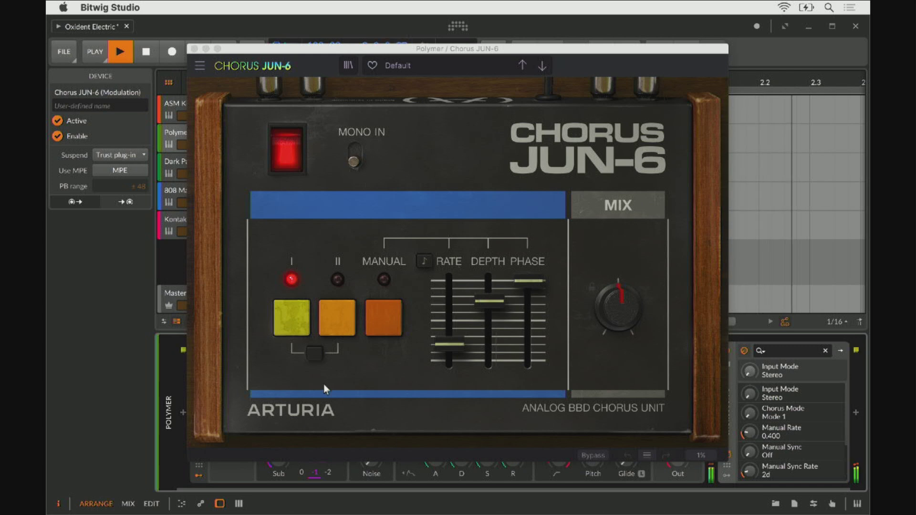
- Compare chorus modes I and II on the Chorus JUN-6, ending on mode II
{"action": "left_click", "coordinate": [339, 320]}
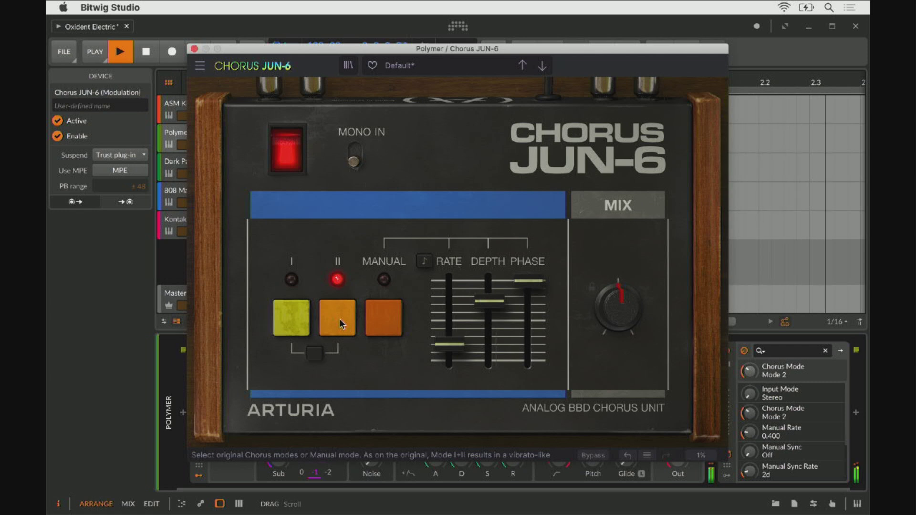
{"action": "left_click", "coordinate": [337, 332]}
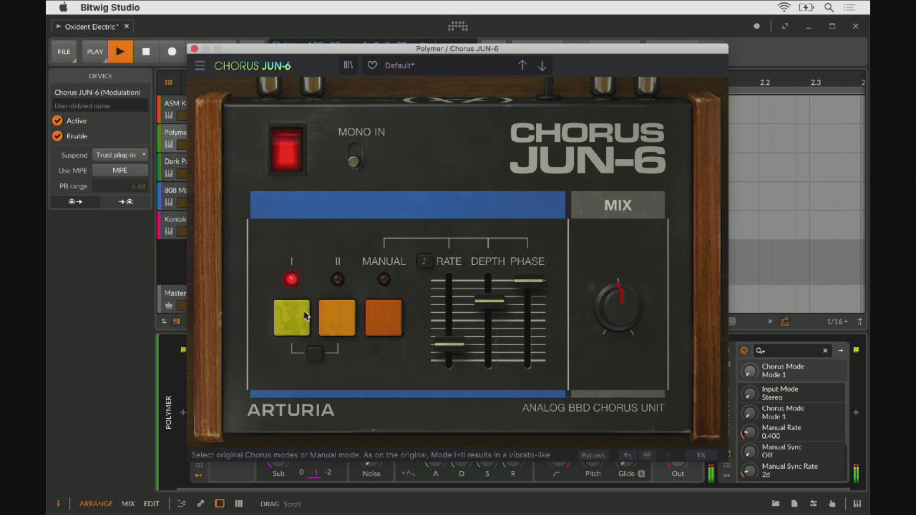
{"action": "left_click", "coordinate": [337, 336]}
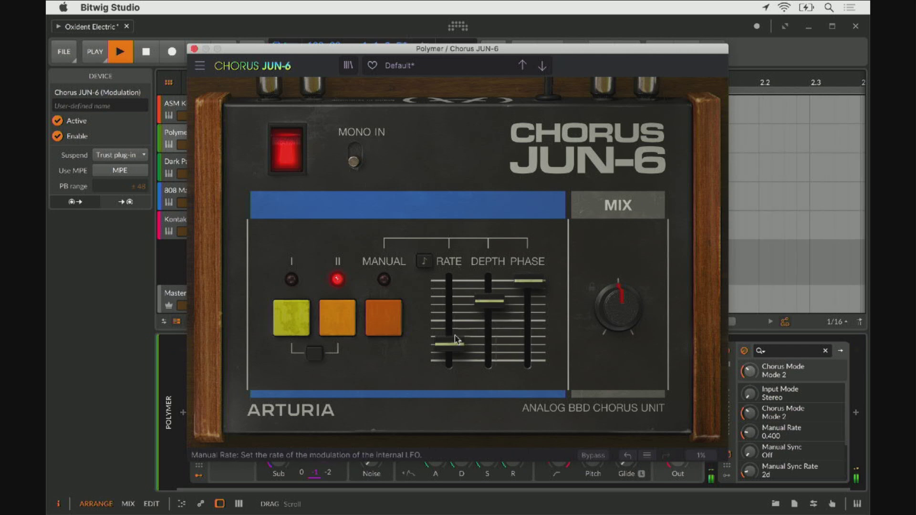
- Switch the chorus to Manual mode with Rate about 1.36 Hz, Depth about 3.33 ms and Phase about 134°
{"action": "mouse_move", "coordinate": [448, 342]}
{"action": "left_mouse_down"}
{"action": "mouse_move", "coordinate": [449, 309]}
{"action": "mouse_move", "coordinate": [495, 298]}
{"action": "mouse_move", "coordinate": [457, 335]}
{"action": "left_mouse_up"}
{"action": "left_click", "coordinate": [394, 317]}
{"action": "left_click_drag", "start_coordinate": [492, 302], "coordinate": [491, 309]}
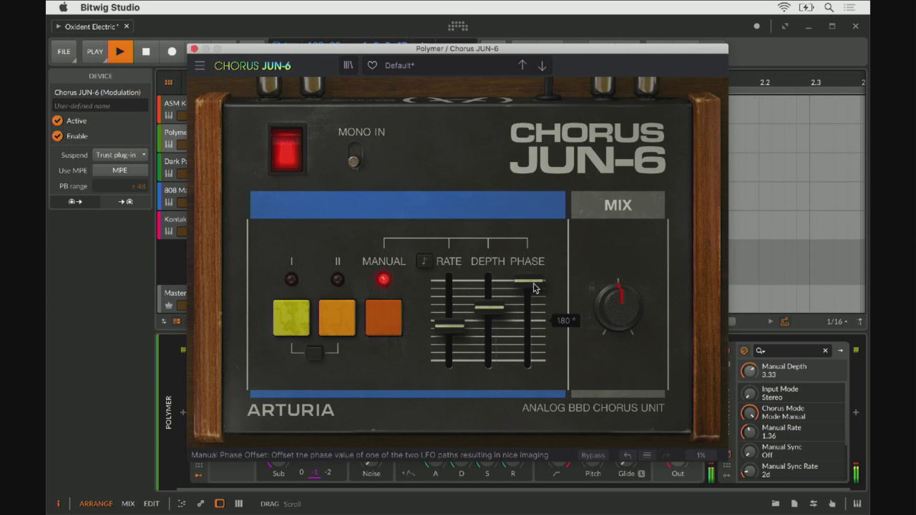
{"action": "left_click_drag", "start_coordinate": [528, 284], "coordinate": [528, 289]}
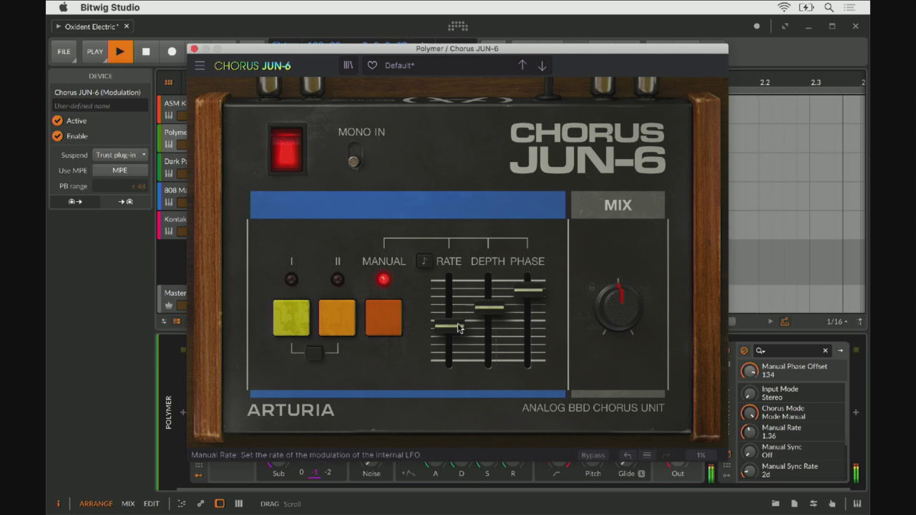
- Try a chorus Rate of 0.521 Hz with Depth 2.17 ms, and settle on Rate about 2.26 Hz, maximum Depth and Phase about 93.8°
{"action": "left_click_drag", "start_coordinate": [449, 326], "coordinate": [448, 342]}
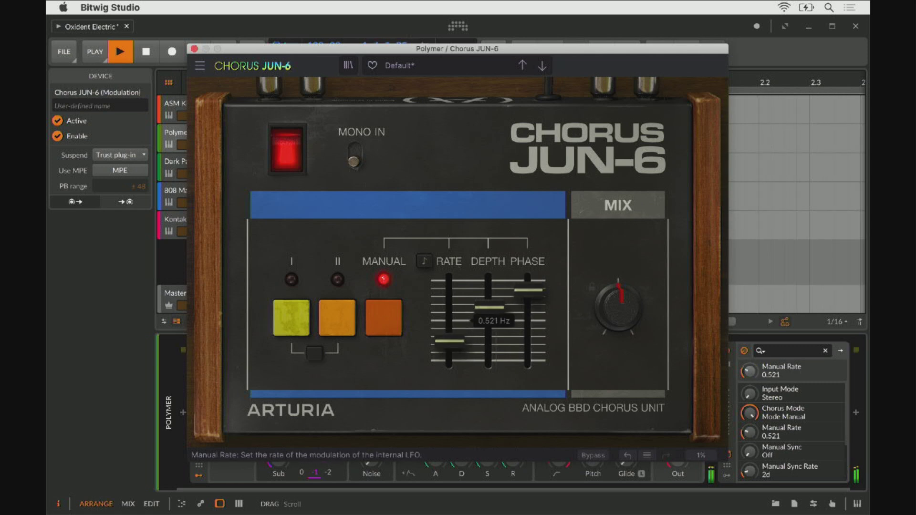
{"action": "left_click_drag", "start_coordinate": [488, 312], "coordinate": [488, 323]}
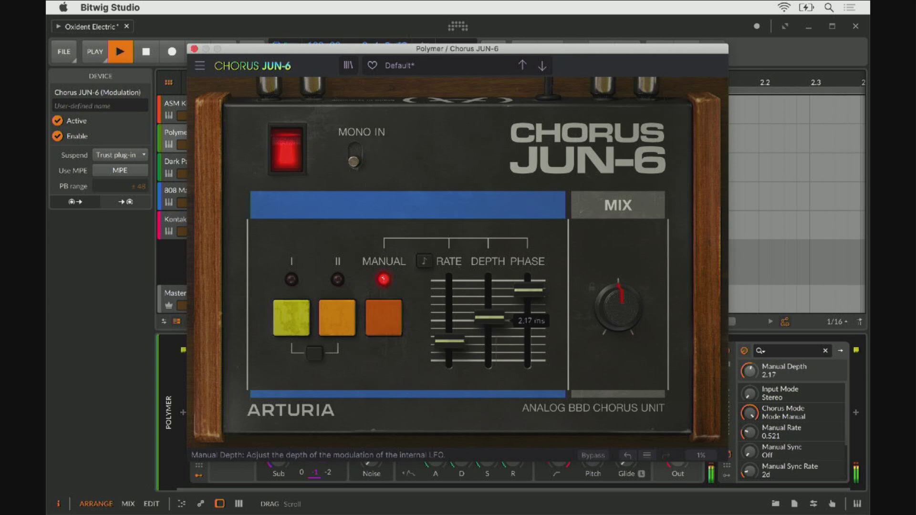
{"action": "left_click_drag", "start_coordinate": [529, 298], "coordinate": [490, 280]}
{"action": "left_click_drag", "start_coordinate": [529, 304], "coordinate": [529, 301]}
{"action": "left_click_drag", "start_coordinate": [449, 341], "coordinate": [449, 316]}
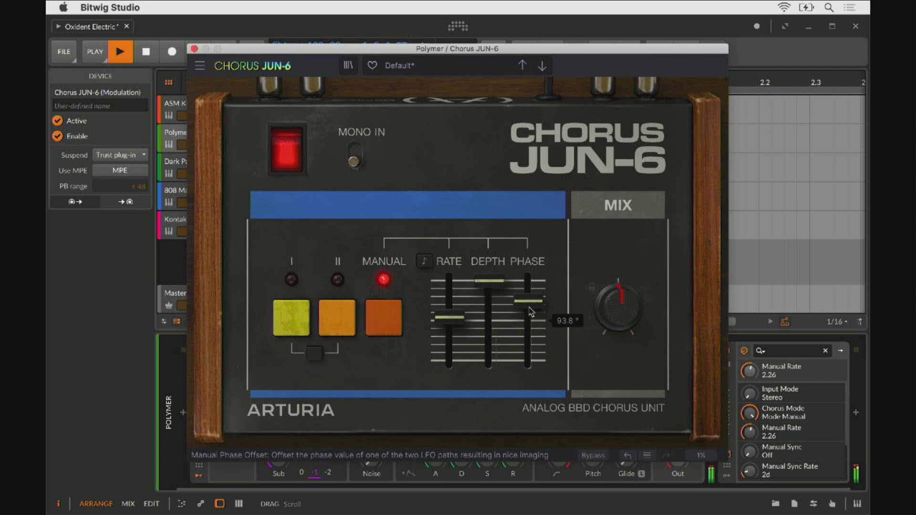
- Lower the chorus Rate to 0.872 Hz, raise its Phase slightly, and close the Chorus JUN-6 window
{"action": "mouse_move", "coordinate": [528, 301]}
{"action": "left_mouse_down"}
{"action": "mouse_move", "coordinate": [528, 345]}
{"action": "mouse_move", "coordinate": [527, 295]}
{"action": "left_mouse_up"}
{"action": "left_click_drag", "start_coordinate": [454, 332], "coordinate": [454, 339]}
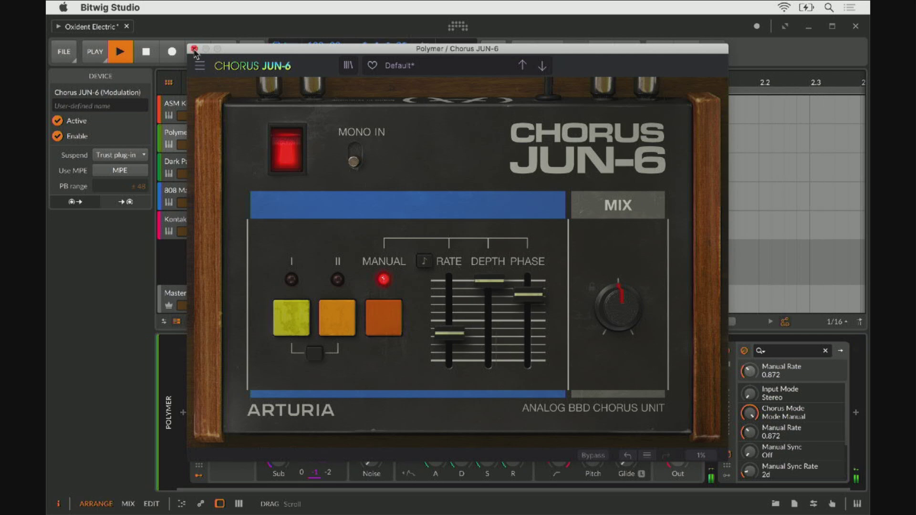
{"action": "left_click", "coordinate": [194, 50]}
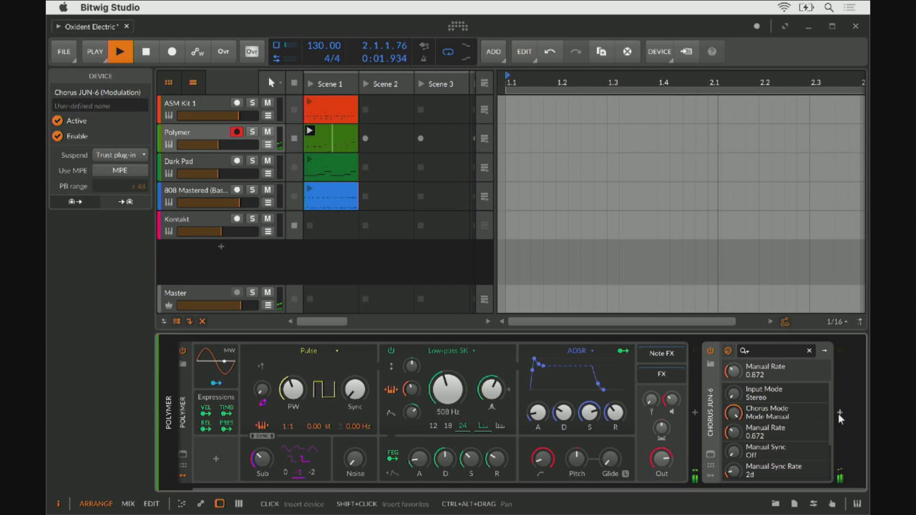
- Add Arturia's Rev PLATE-140 after the Chorus JUN-6 on the Polymer track, filtering the device list by the creator Arturia
{"action": "left_click", "coordinate": [839, 413]}
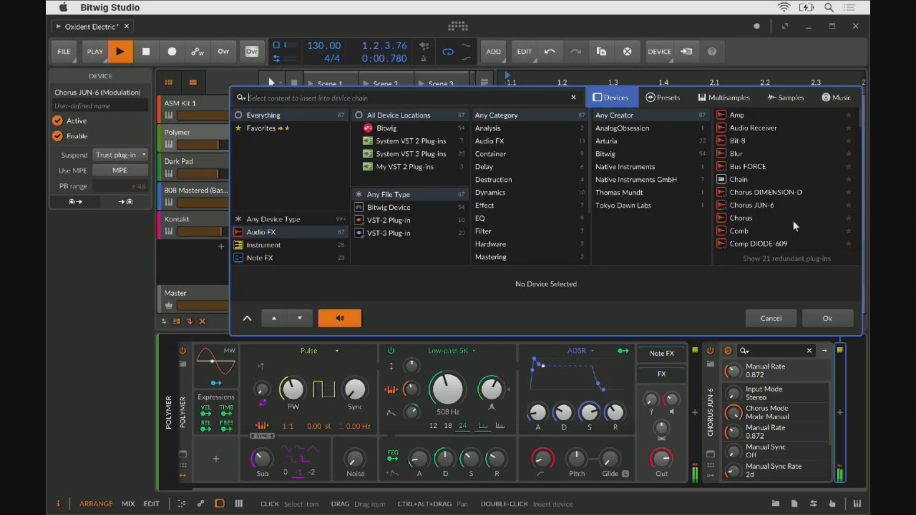
{"action": "left_click", "coordinate": [626, 138]}
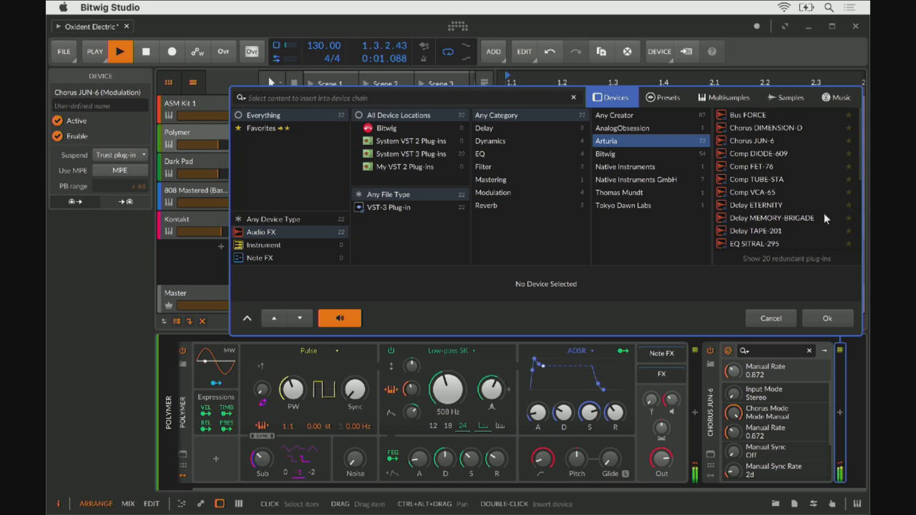
{"action": "scroll", "coordinate": [824, 213], "scroll_direction": "down", "scroll_amount": 3}
{"action": "scroll", "coordinate": [824, 214], "scroll_direction": "down", "scroll_amount": 2}
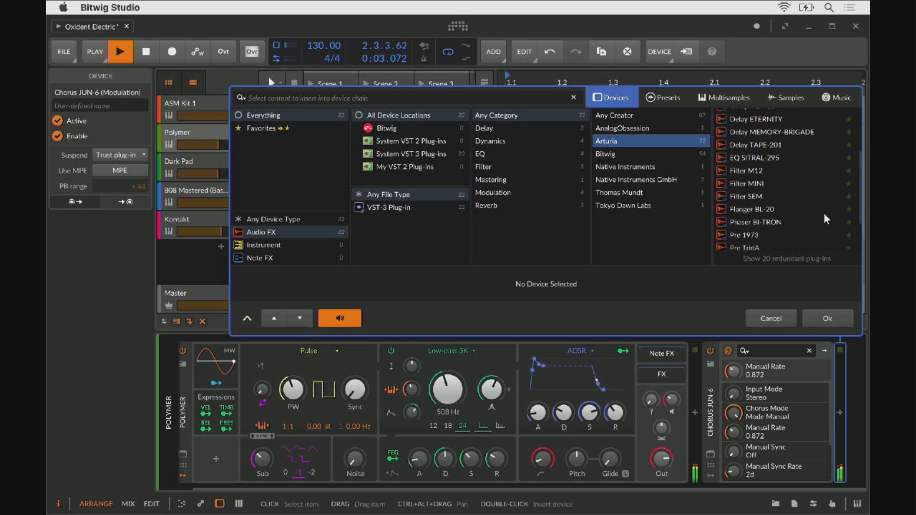
{"action": "scroll", "coordinate": [825, 218], "scroll_direction": "down", "scroll_amount": 2}
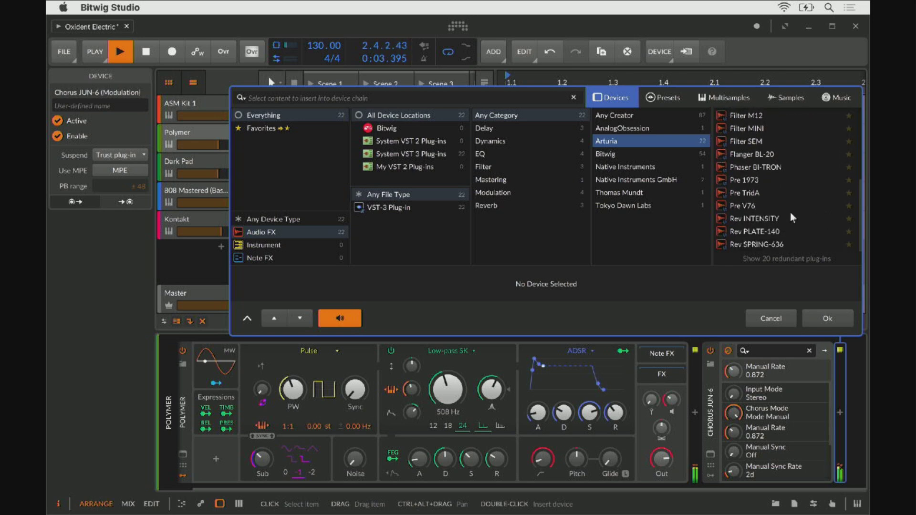
{"action": "left_click", "coordinate": [769, 233]}
{"action": "double_click", "coordinate": [769, 233]}
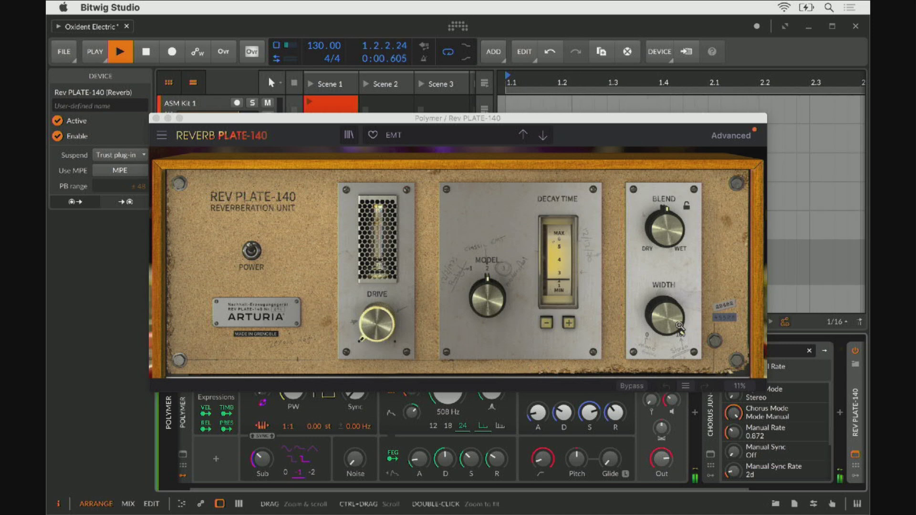
- Lower the plate reverb's Blend, comparing 0.090 and fully dry, and settle on about 0.125
{"action": "left_click_drag", "start_coordinate": [665, 228], "coordinate": [665, 260]}
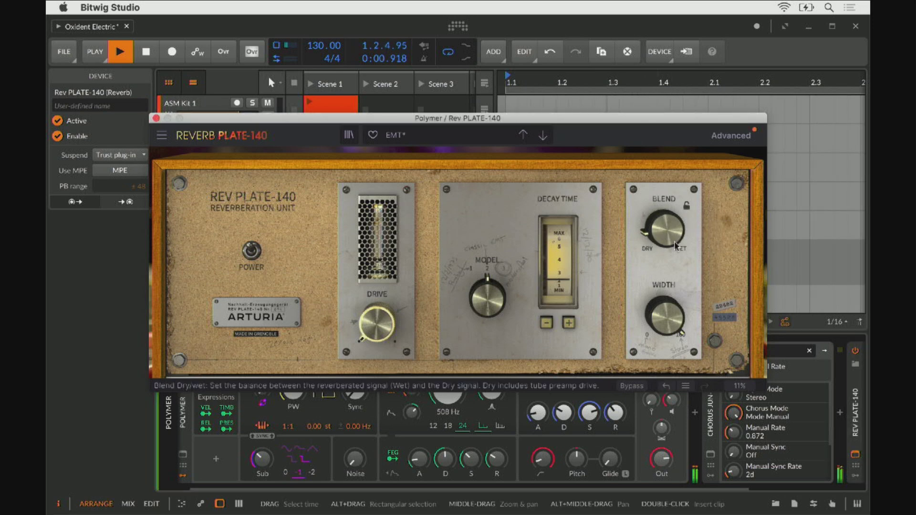
{"action": "left_click_drag", "start_coordinate": [665, 229], "coordinate": [664, 228]}
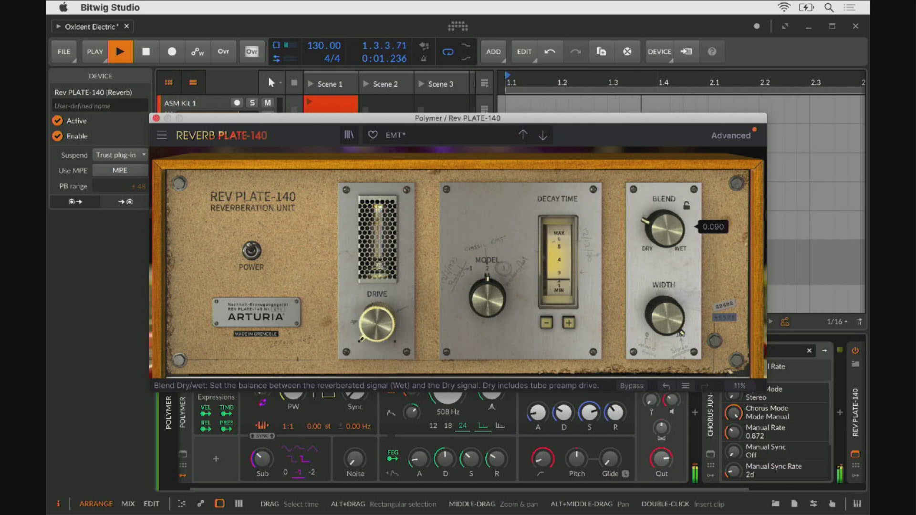
{"action": "left_click_drag", "start_coordinate": [665, 227], "coordinate": [665, 226]}
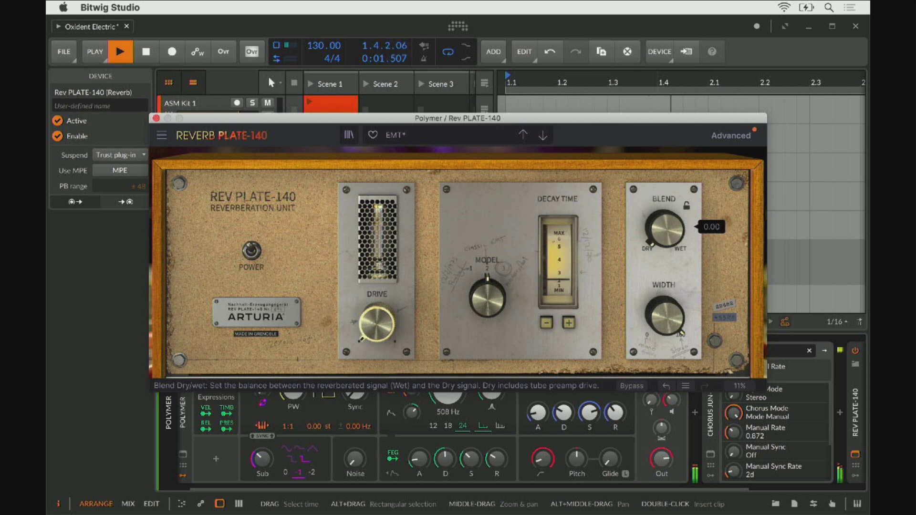
{"action": "left_click_drag", "start_coordinate": [665, 226], "coordinate": [664, 227]}
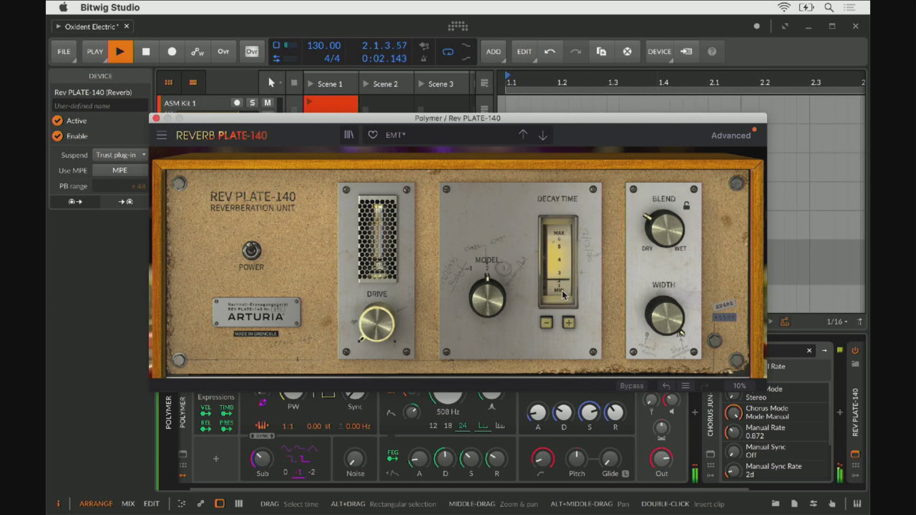
- Try stepping the plate reverb's Decay Time up and down and adjusting the plate Model, ending on Classic EMT
{"action": "left_click", "coordinate": [569, 323]}
{"action": "left_click", "coordinate": [546, 325]}
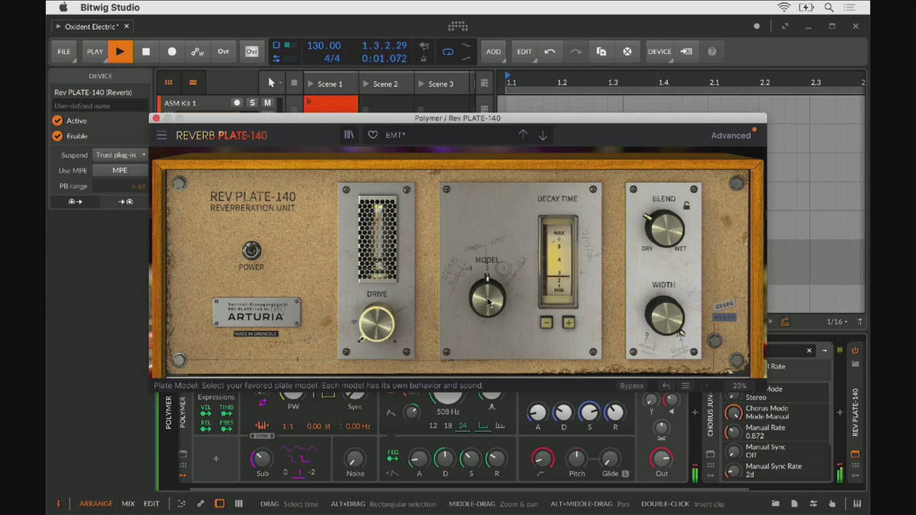
{"action": "mouse_move", "coordinate": [486, 299]}
{"action": "left_click_drag", "start_coordinate": [487, 298], "coordinate": [487, 291]}
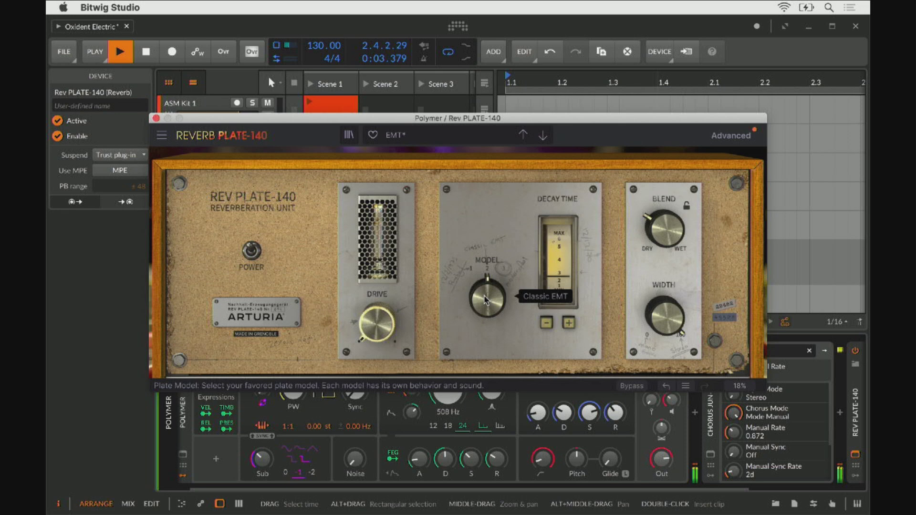
- Raise the Rev PLATE-140 tube preamp Drive through about -24.6 dB to -4.30 dB
{"action": "mouse_move", "coordinate": [382, 326]}
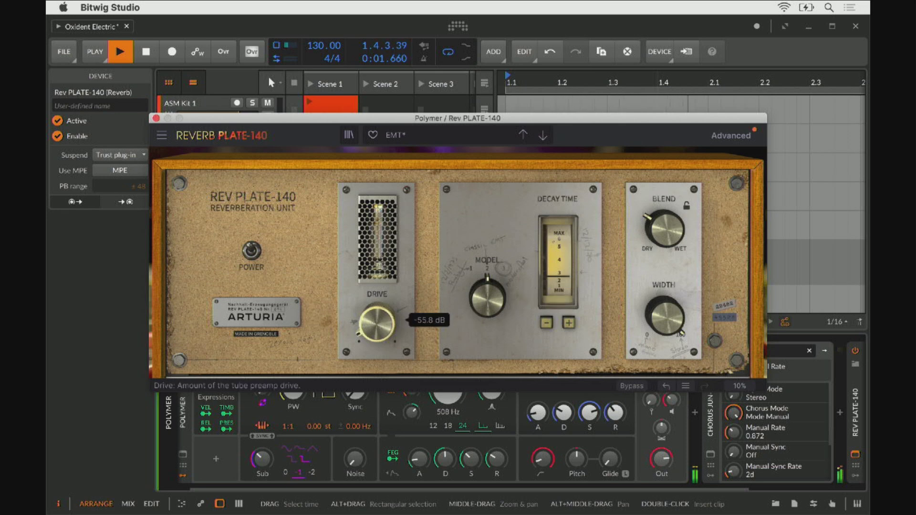
{"action": "left_click_drag", "start_coordinate": [377, 325], "coordinate": [377, 314]}
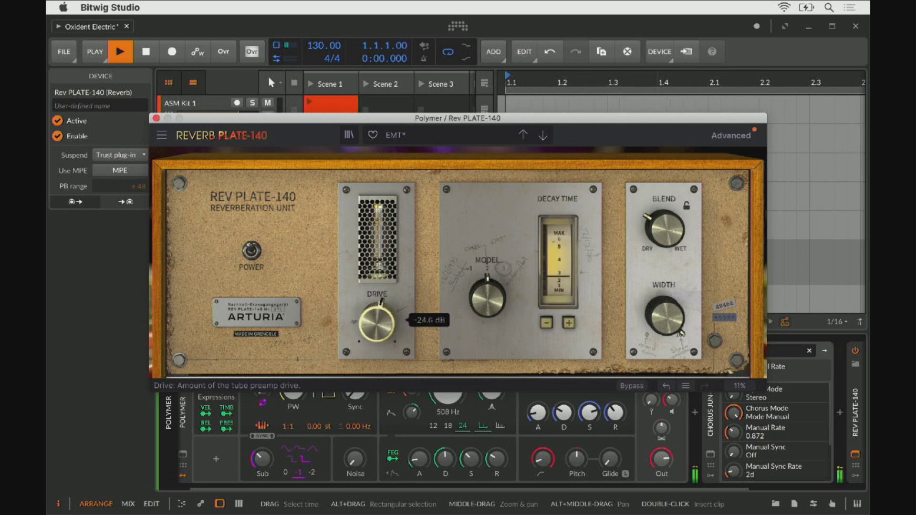
{"action": "left_click_drag", "start_coordinate": [377, 315], "coordinate": [377, 310]}
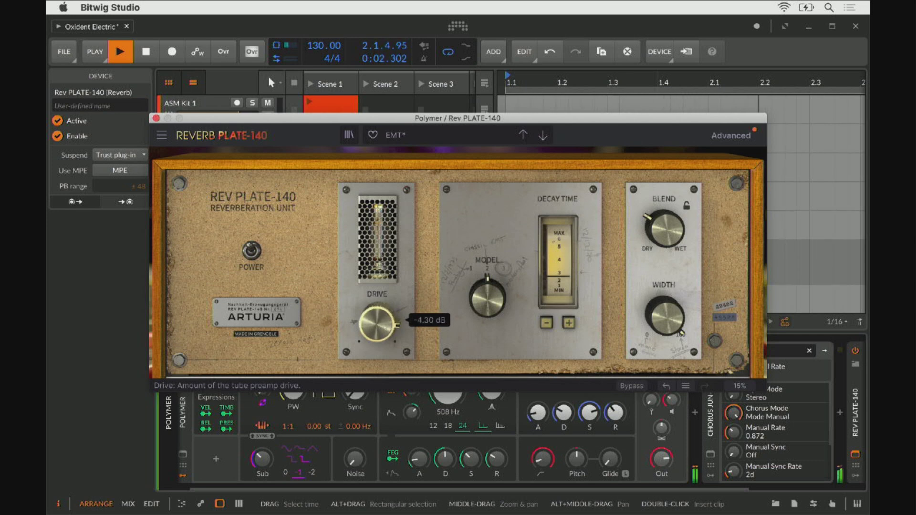
- Try a reverb Blend of 0.070 with the added drive, and settle on about 0.118
{"action": "mouse_move", "coordinate": [670, 236]}
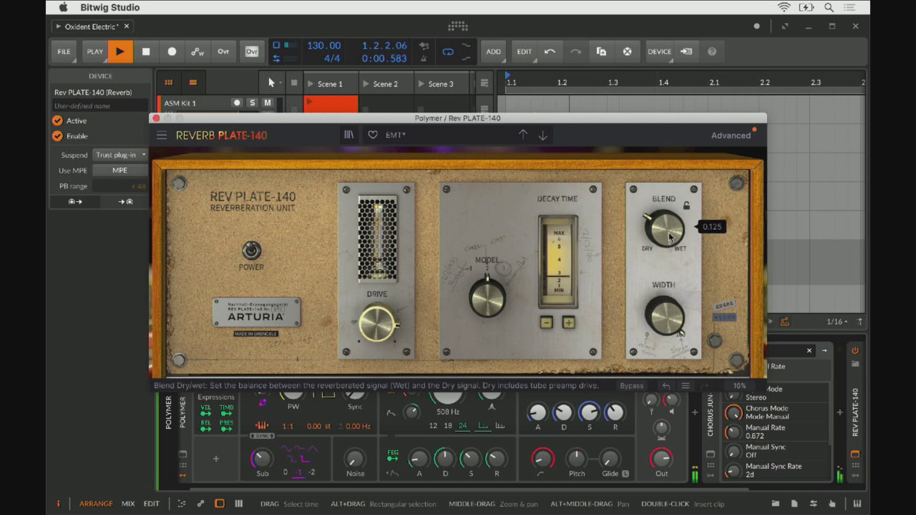
{"action": "left_click_drag", "start_coordinate": [665, 228], "coordinate": [665, 230]}
{"action": "left_click_drag", "start_coordinate": [665, 230], "coordinate": [665, 229]}
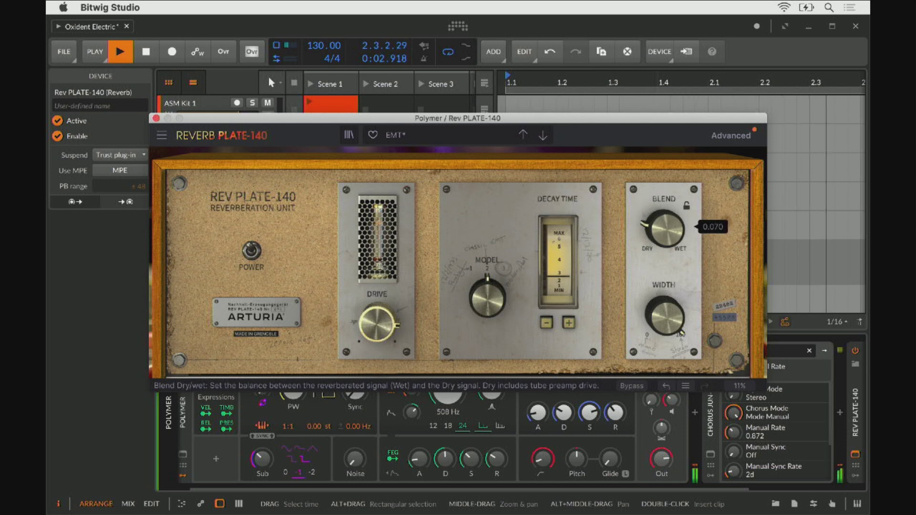
- Shorten the reverb's Decay Time to near the minimum, lengthen it to just under 2 seconds, and close the Rev PLATE-140 window
{"action": "left_click", "coordinate": [547, 324]}
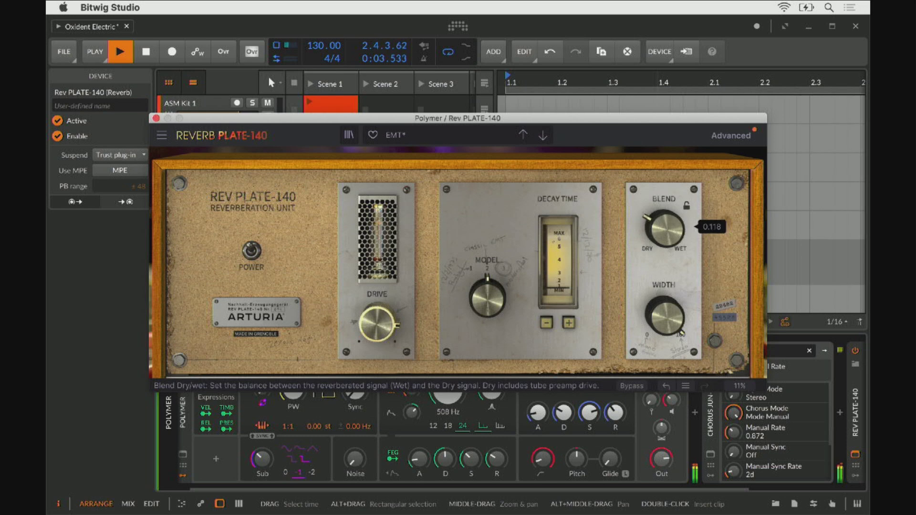
{"action": "left_click", "coordinate": [568, 325]}
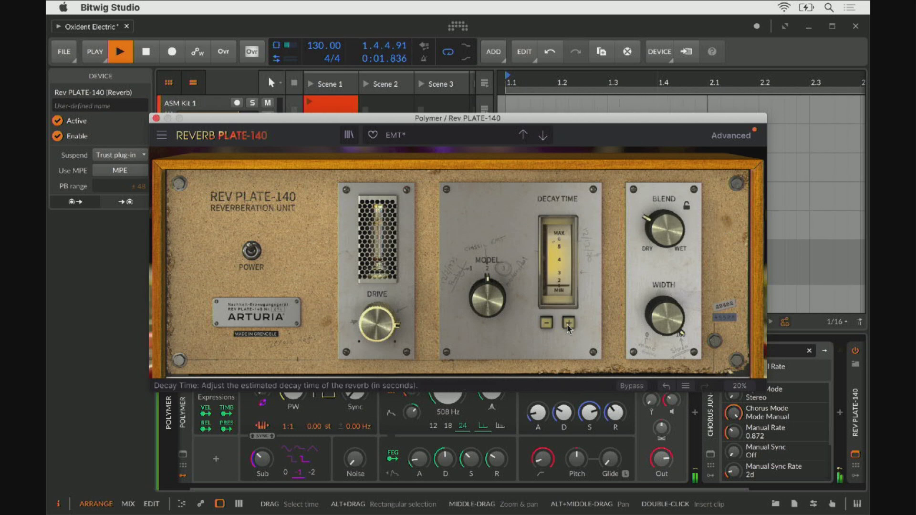
{"action": "left_click", "coordinate": [568, 324]}
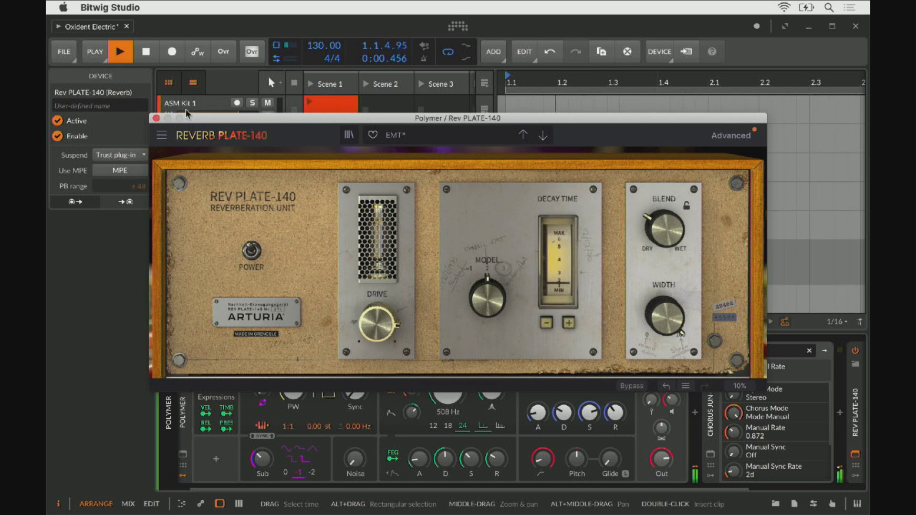
{"action": "left_click", "coordinate": [155, 118]}
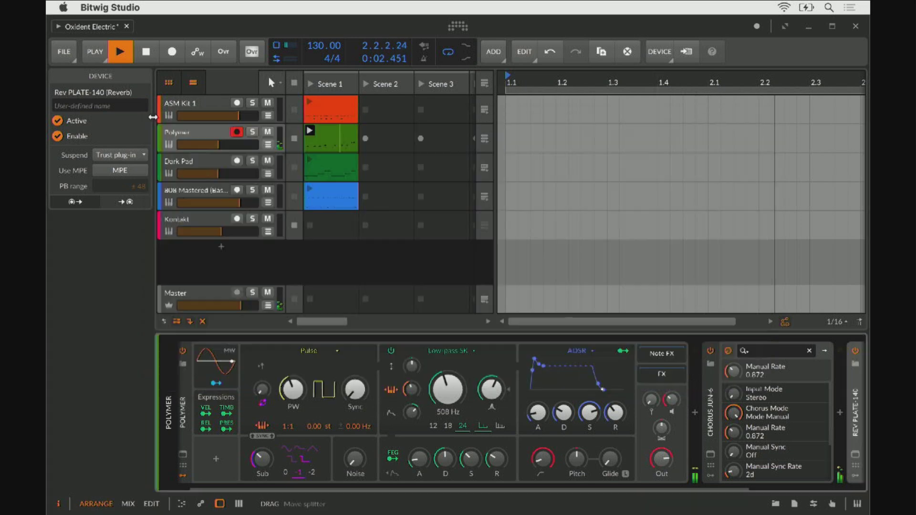
- Launch the ASM Kit 1 clip while sweeping Polymer's low-pass cutoff, trying about 1.08 kHz and ending at about 202 Hz
{"action": "mouse_move", "coordinate": [448, 389]}
{"action": "left_mouse_down"}
{"action": "mouse_move", "coordinate": [448, 358]}
{"action": "mouse_move", "coordinate": [448, 389]}
{"action": "left_mouse_up"}
{"action": "left_click", "coordinate": [309, 101]}
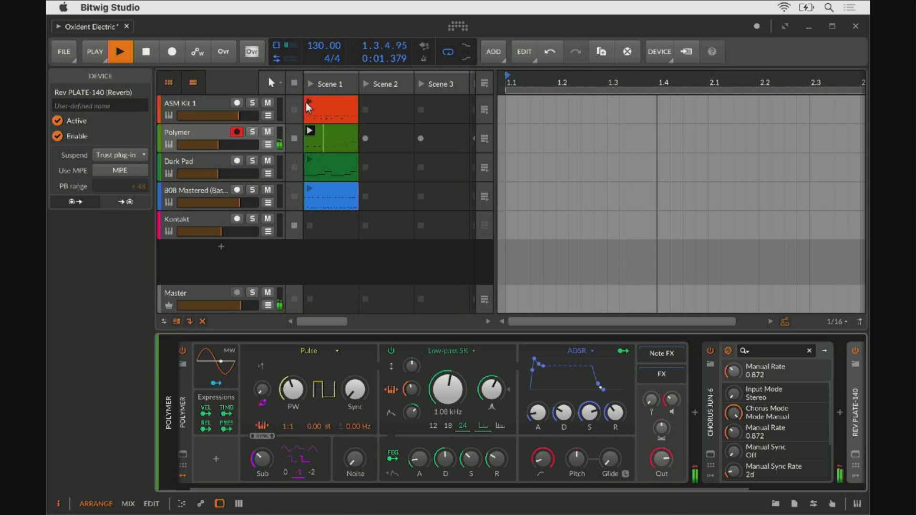
{"action": "mouse_move", "coordinate": [450, 388]}
{"action": "left_mouse_down"}
{"action": "mouse_move", "coordinate": [450, 401]}
{"action": "mouse_move", "coordinate": [446, 388]}
{"action": "left_mouse_up"}
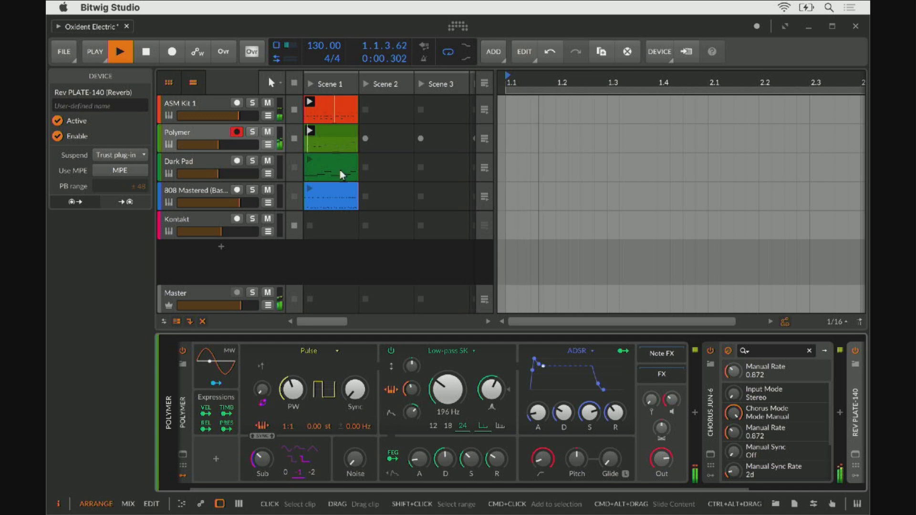
{"action": "left_click_drag", "start_coordinate": [447, 391], "coordinate": [448, 389]}
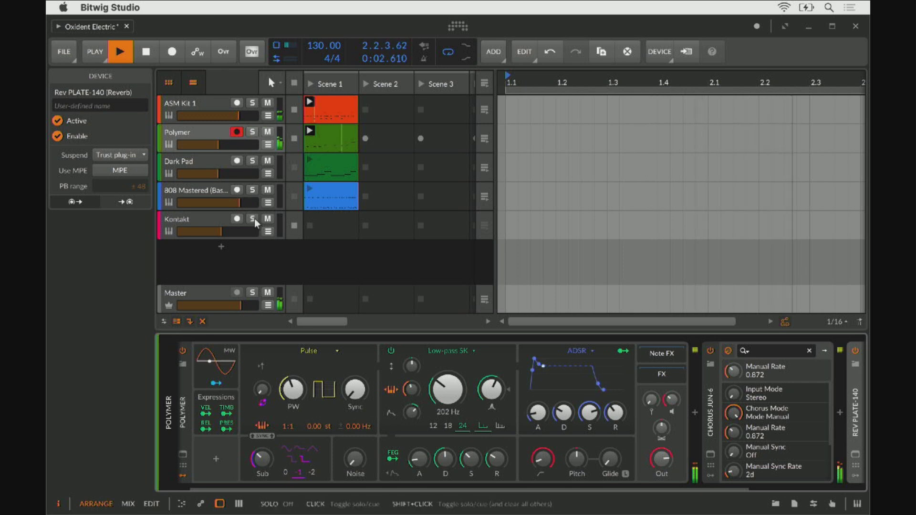
- Play the 808 Mastered clip on its own, stopping the ASM Kit 1 and Polymer clips, and lower the 808 track's volume slightly
{"action": "left_click", "coordinate": [209, 196]}
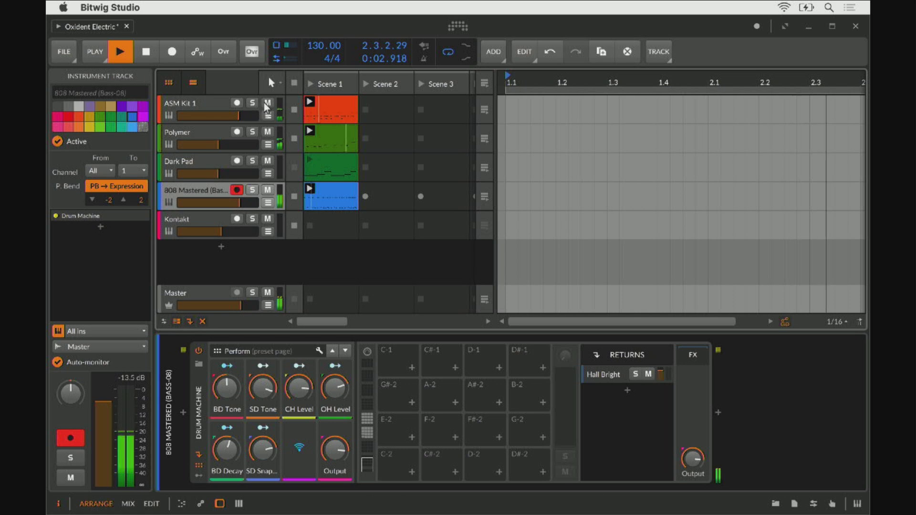
{"action": "left_click", "coordinate": [296, 111]}
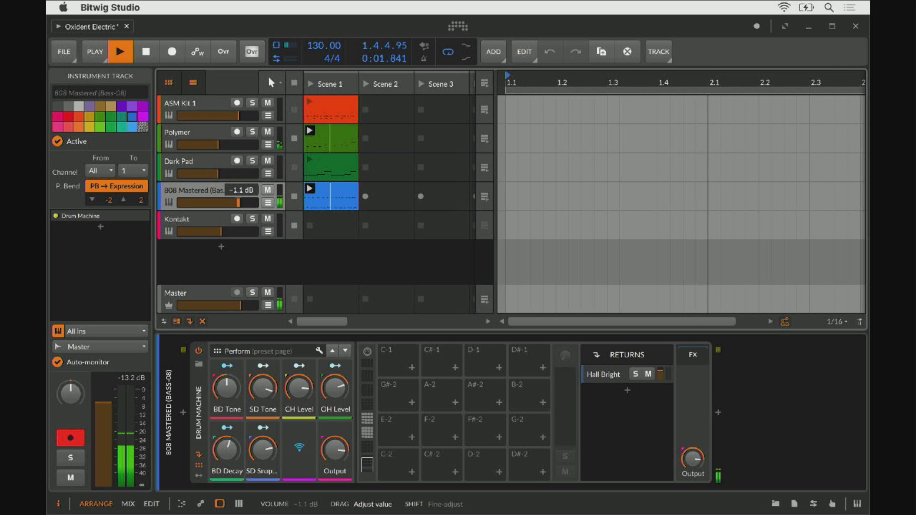
{"action": "left_click", "coordinate": [237, 190]}
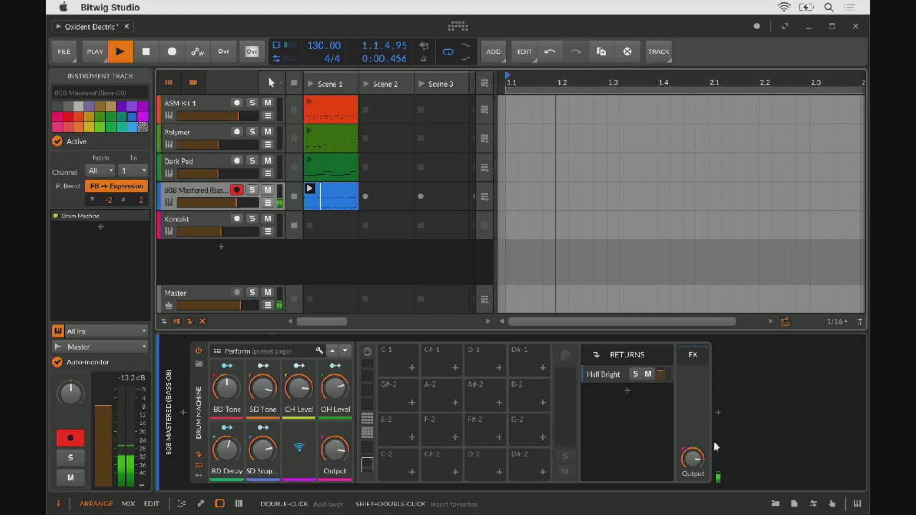
- Add Arturia's Comp DIODE-609 after the Drum Machine on the 808 Mastered track, filtering the device list by Arturia
{"action": "left_click", "coordinate": [717, 411]}
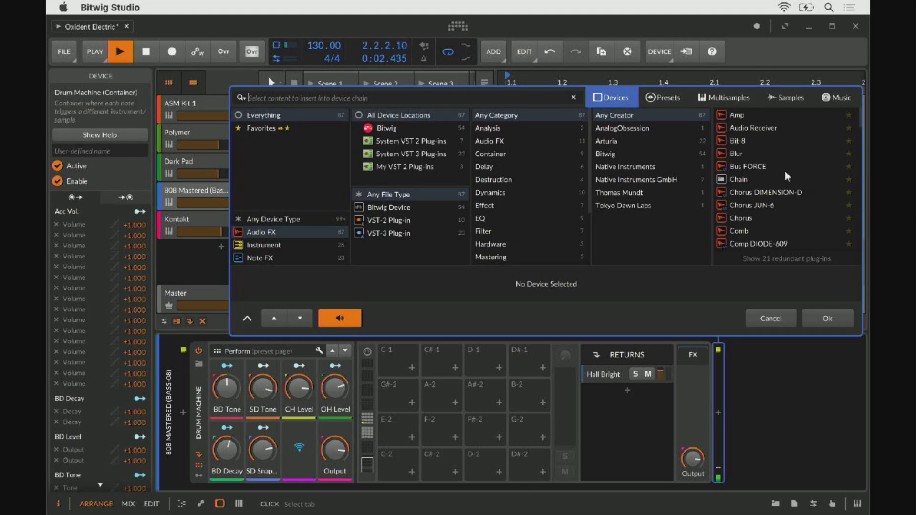
{"action": "left_click", "coordinate": [608, 139]}
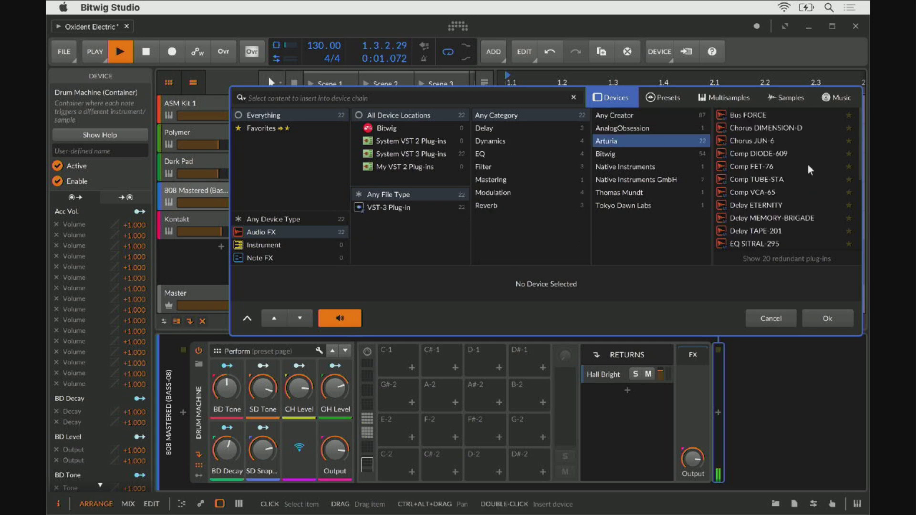
{"action": "scroll", "coordinate": [809, 167], "scroll_direction": "down", "scroll_amount": 1}
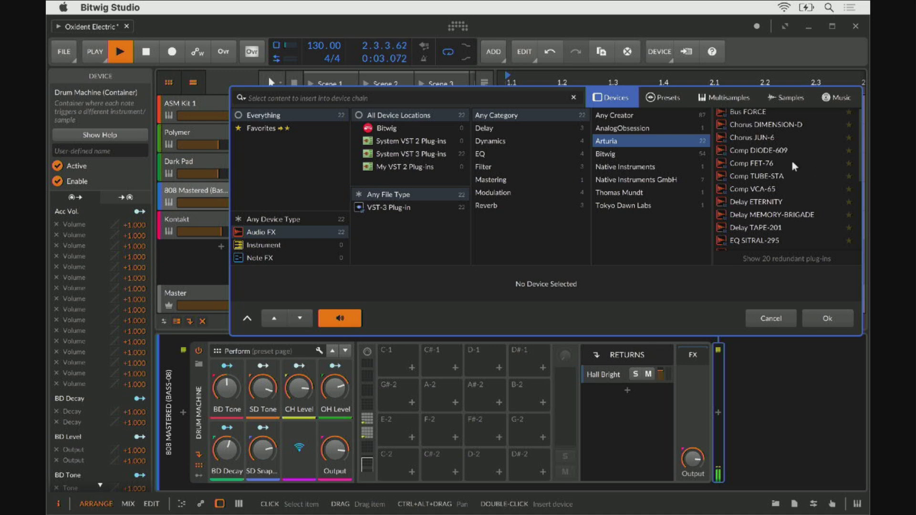
{"action": "left_click", "coordinate": [767, 149]}
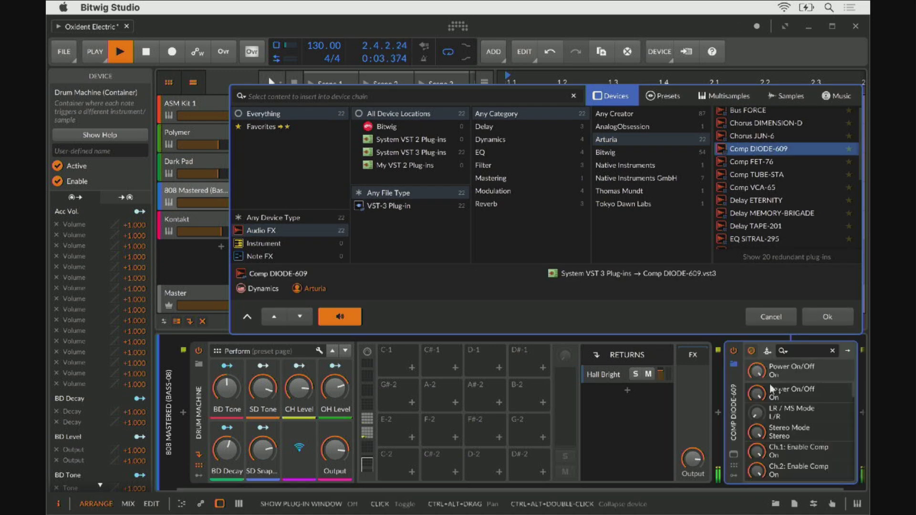
{"action": "left_click", "coordinate": [822, 316]}
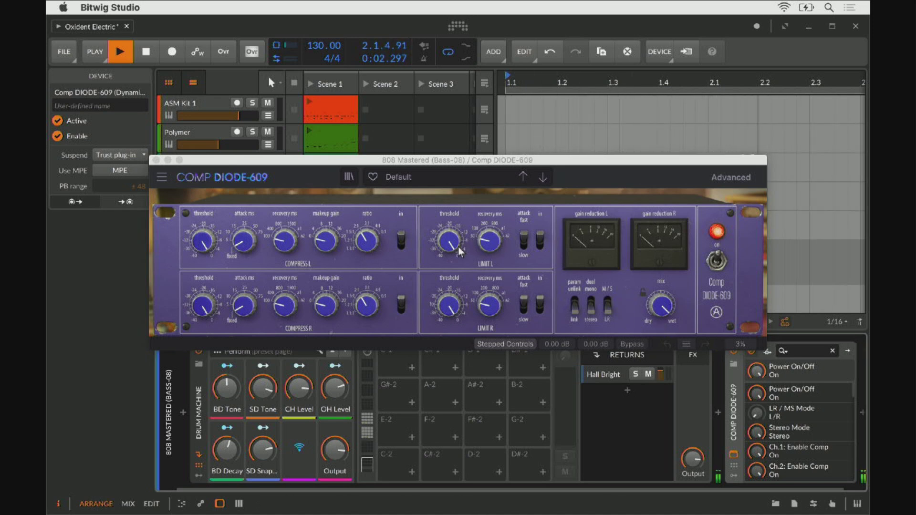
- Lower the Comp DIODE-609 limiter threshold, trying -26.0 dB and settling on -28.0 dB
{"action": "mouse_move", "coordinate": [459, 249]}
{"action": "left_mouse_down"}
{"action": "mouse_move", "coordinate": [459, 238]}
{"action": "mouse_move", "coordinate": [449, 257]}
{"action": "left_mouse_up"}
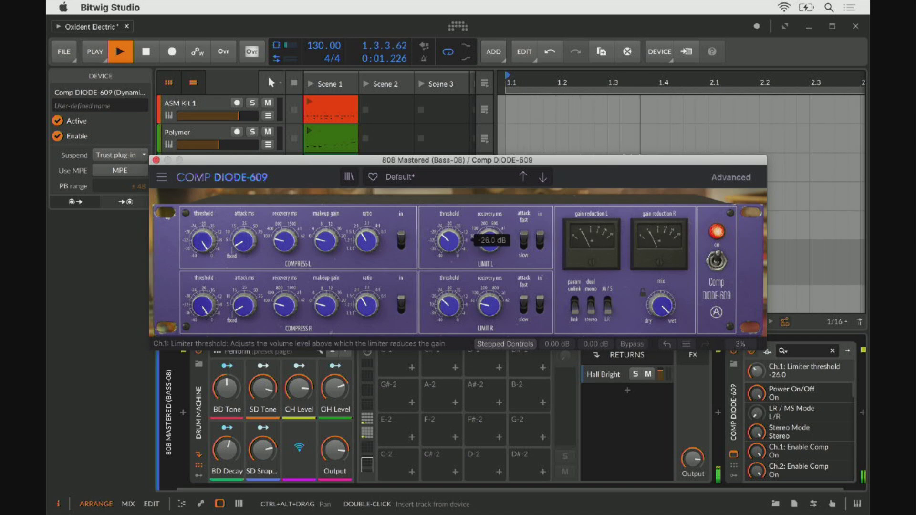
{"action": "left_click_drag", "start_coordinate": [448, 257], "coordinate": [449, 254]}
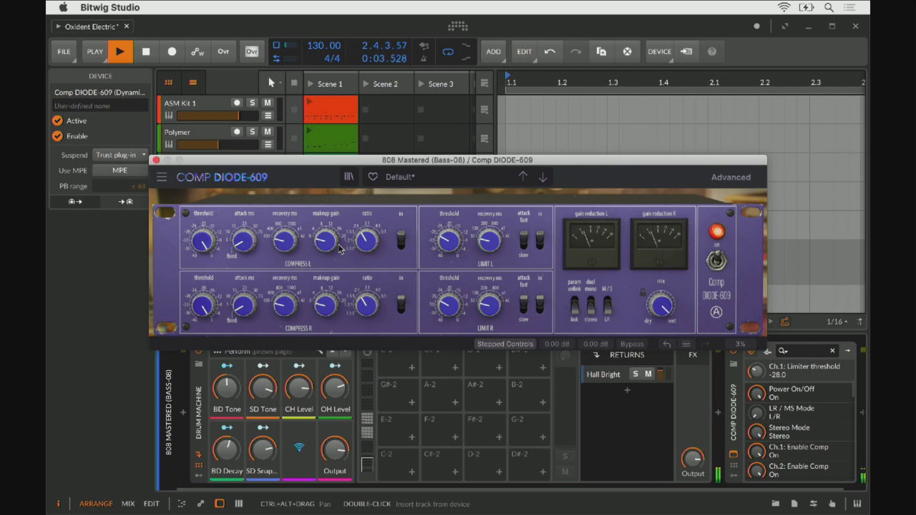
- Set the Comp DIODE-609 compressor recovery to 400 ms and vary the limiter threshold, trying -22.0 dB and settling on -28.0 dB
{"action": "mouse_move", "coordinate": [451, 246]}
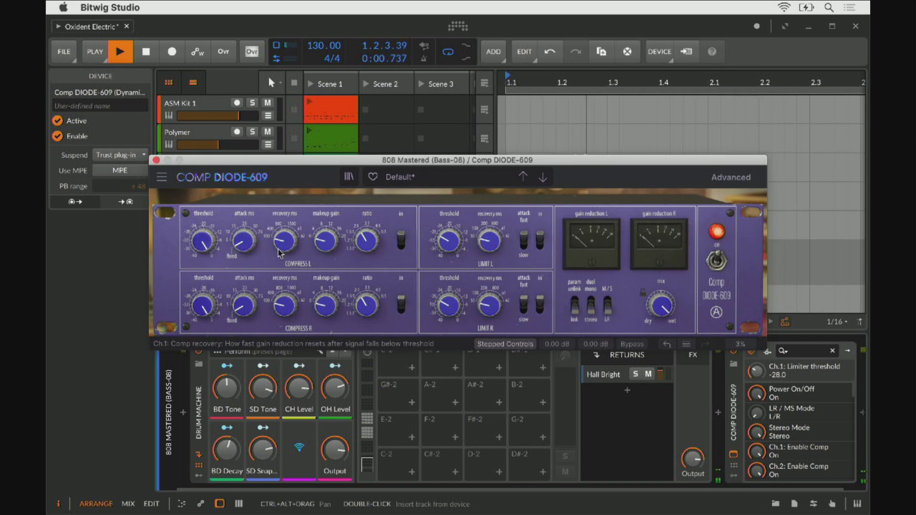
{"action": "left_click_drag", "start_coordinate": [285, 241], "coordinate": [284, 233]}
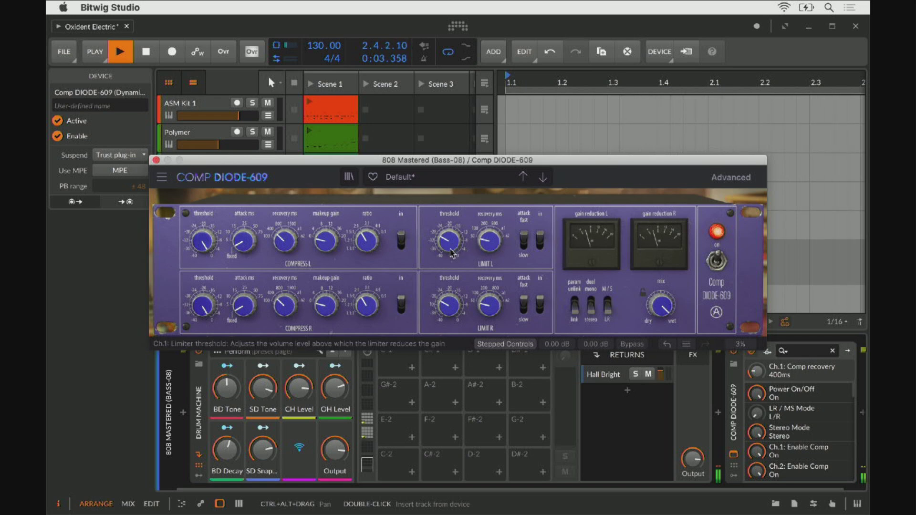
{"action": "left_click_drag", "start_coordinate": [453, 253], "coordinate": [452, 267]}
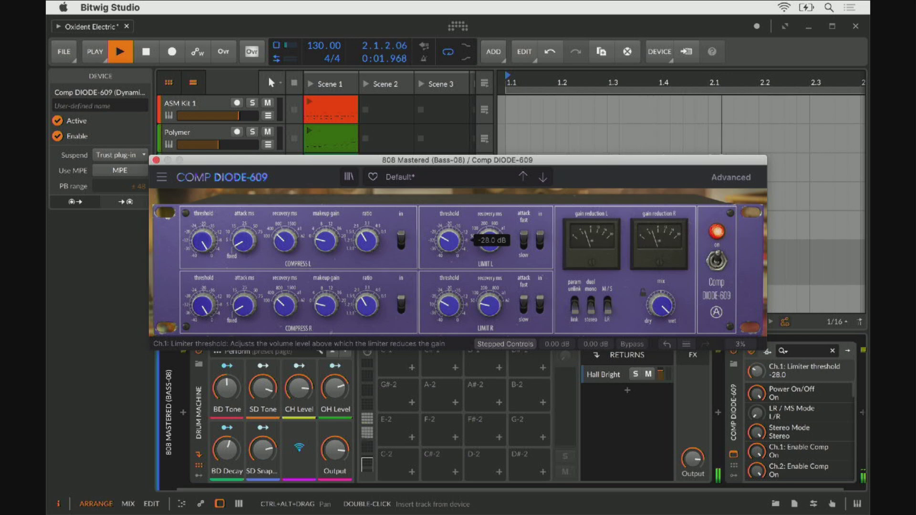
{"action": "scroll", "coordinate": [449, 241], "scroll_direction": "down", "scroll_amount": 2}
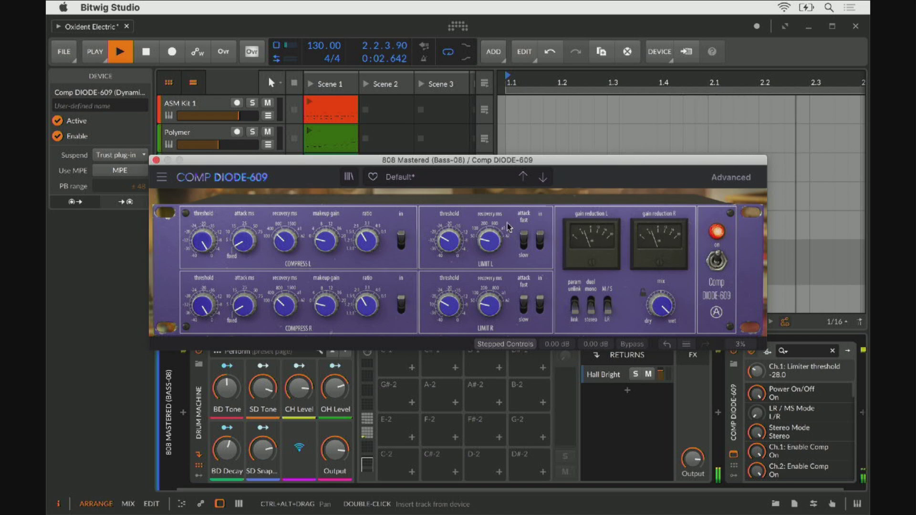
{"action": "mouse_move", "coordinate": [448, 241]}
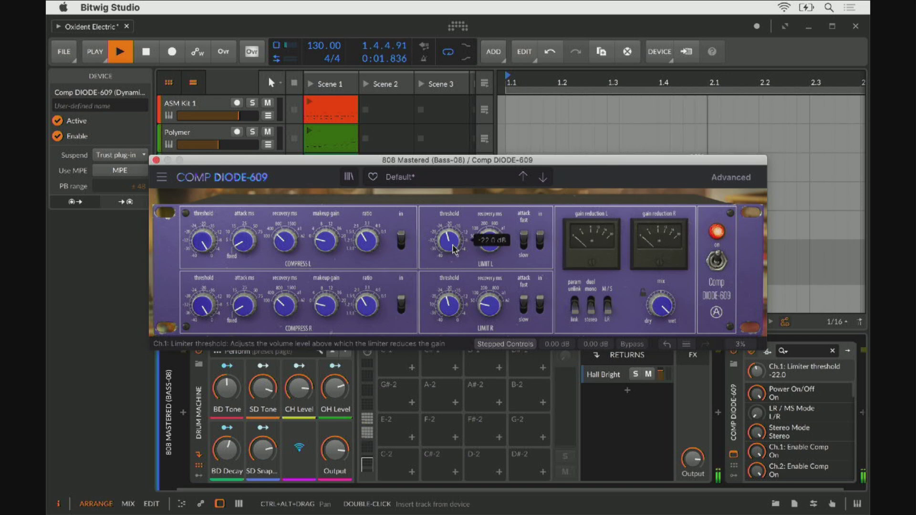
{"action": "left_click_drag", "start_coordinate": [452, 245], "coordinate": [452, 250]}
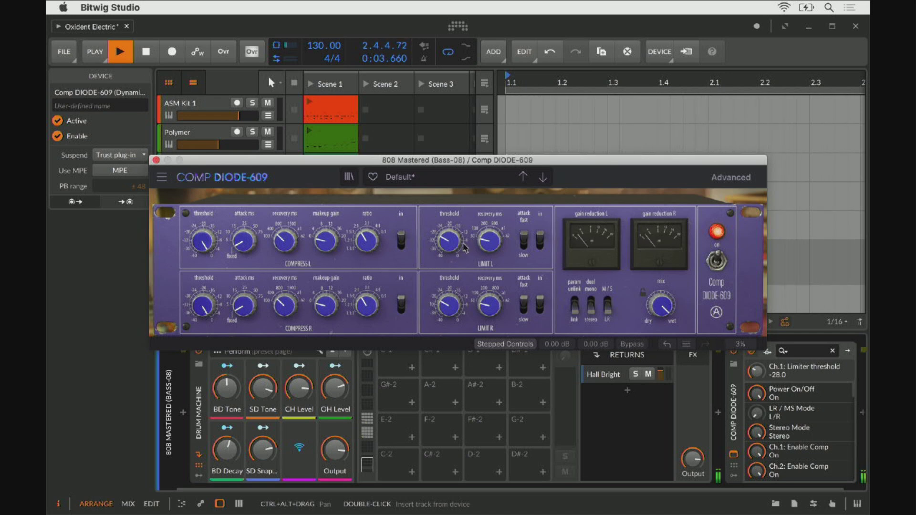
{"action": "mouse_move", "coordinate": [465, 247]}
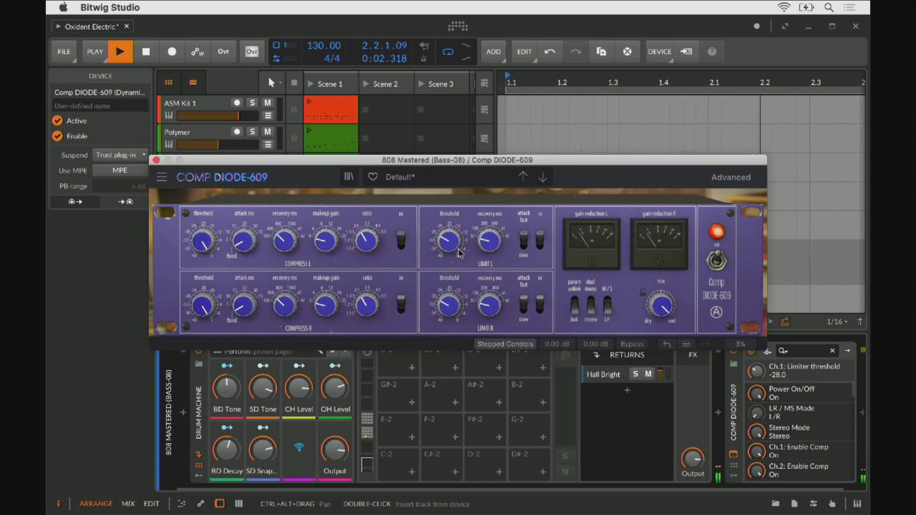
{"action": "left_click", "coordinate": [156, 161]}
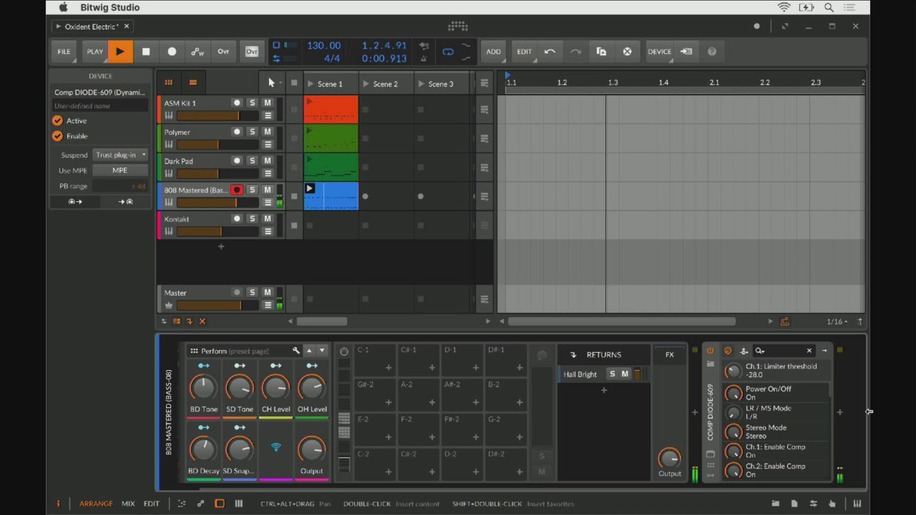
- Add Arturia's Rev INTENSITY after Comp DIODE-609 on the 808 Mastered track, filtering the device list by Arturia
{"action": "left_click", "coordinate": [840, 412]}
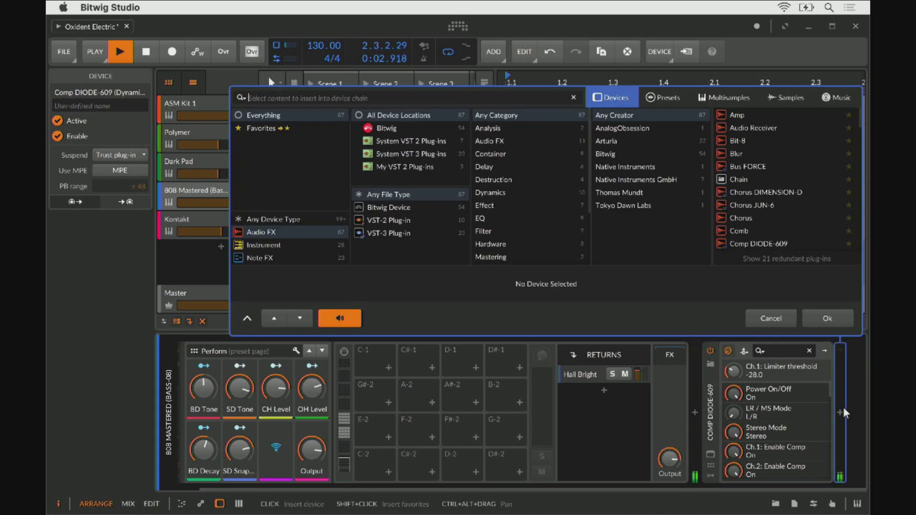
{"action": "left_click", "coordinate": [603, 140]}
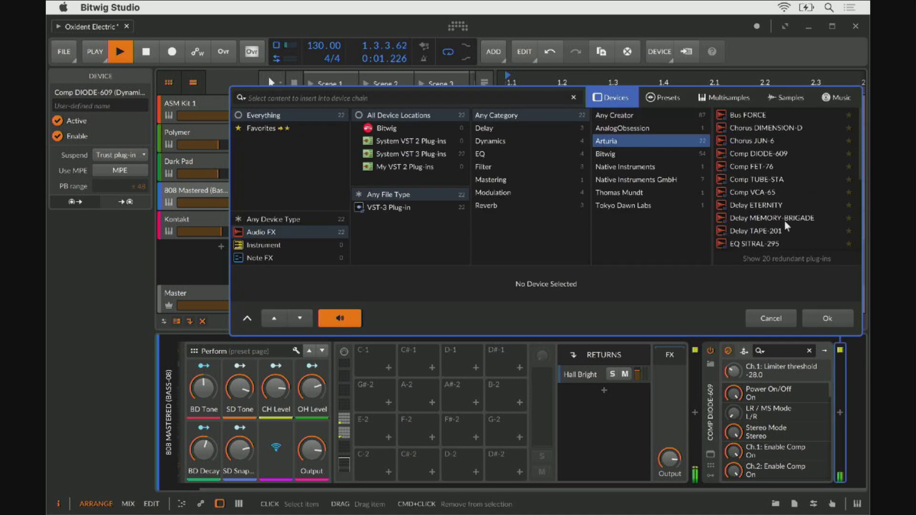
{"action": "scroll", "coordinate": [781, 164], "scroll_direction": "down", "scroll_amount": 5}
{"action": "scroll", "coordinate": [782, 164], "scroll_direction": "down", "scroll_amount": 2}
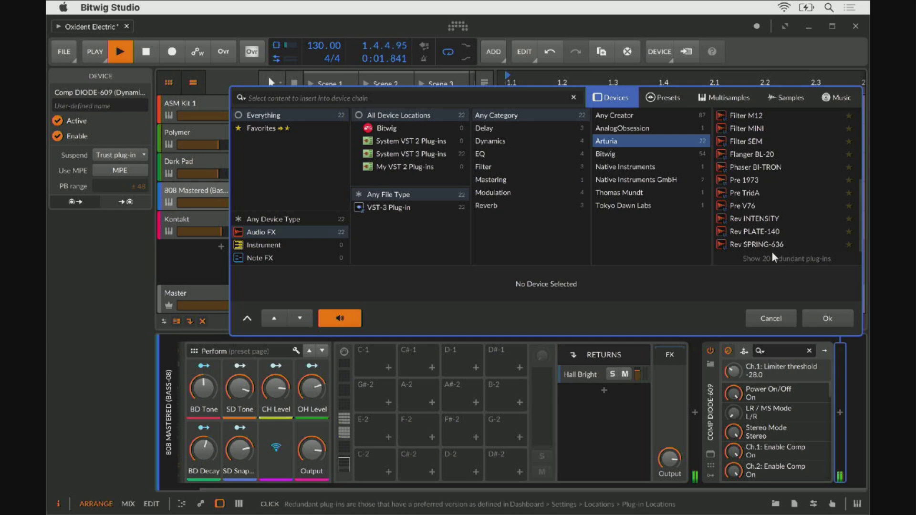
{"action": "left_click", "coordinate": [766, 216]}
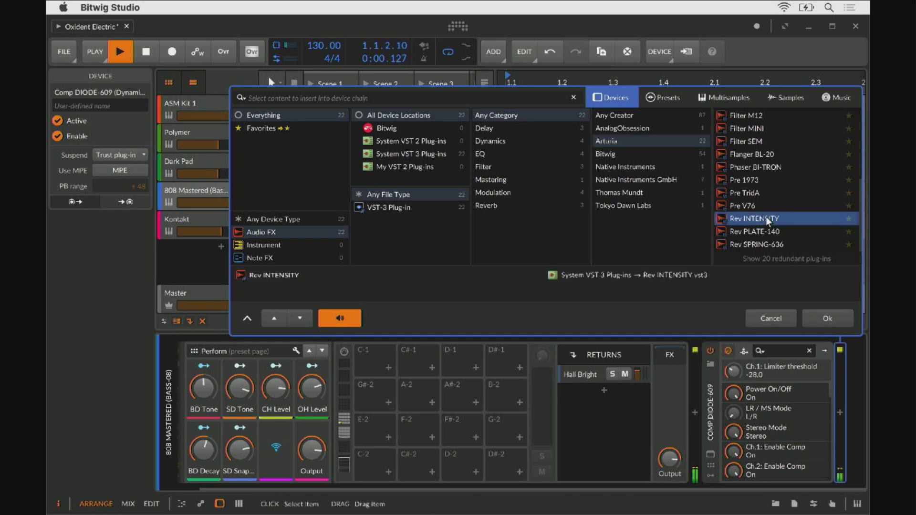
{"action": "left_click", "coordinate": [826, 319]}
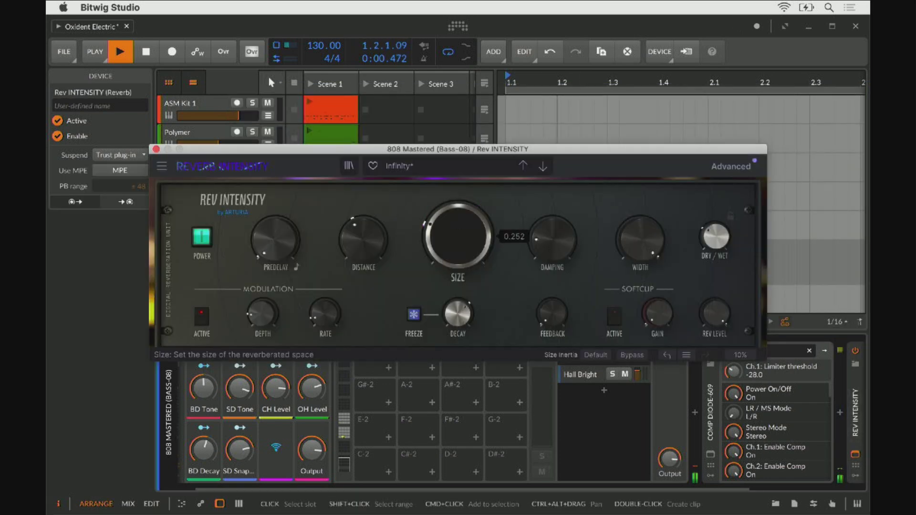
- Reduce Rev INTENSITY's size slightly, set dry/wet to about 0.212, and lower the damping after trying 0.244
{"action": "left_click_drag", "start_coordinate": [458, 223], "coordinate": [459, 229]}
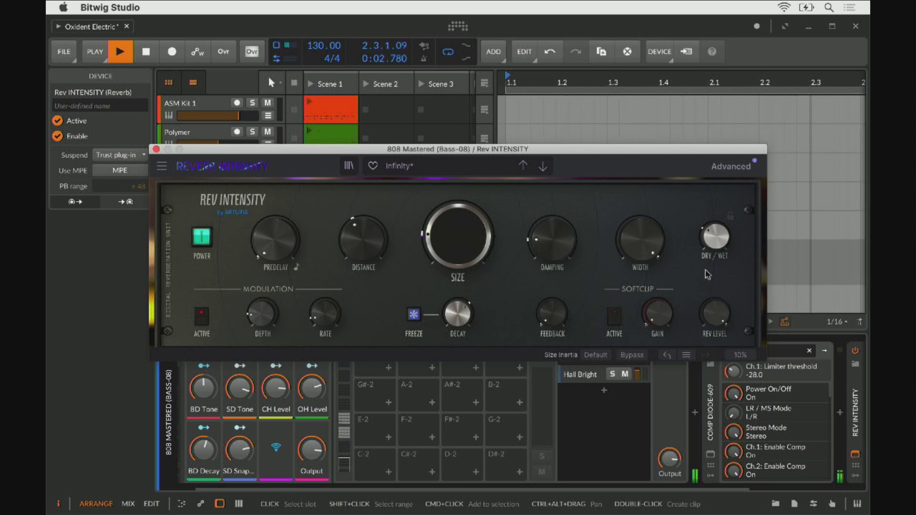
{"action": "mouse_move", "coordinate": [714, 241]}
{"action": "left_click_drag", "start_coordinate": [714, 241], "coordinate": [714, 239]}
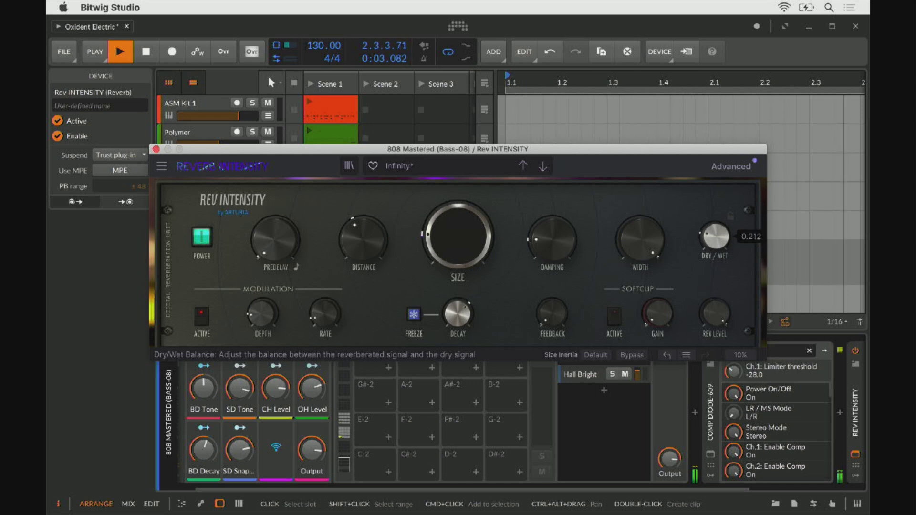
{"action": "double_click", "coordinate": [552, 240]}
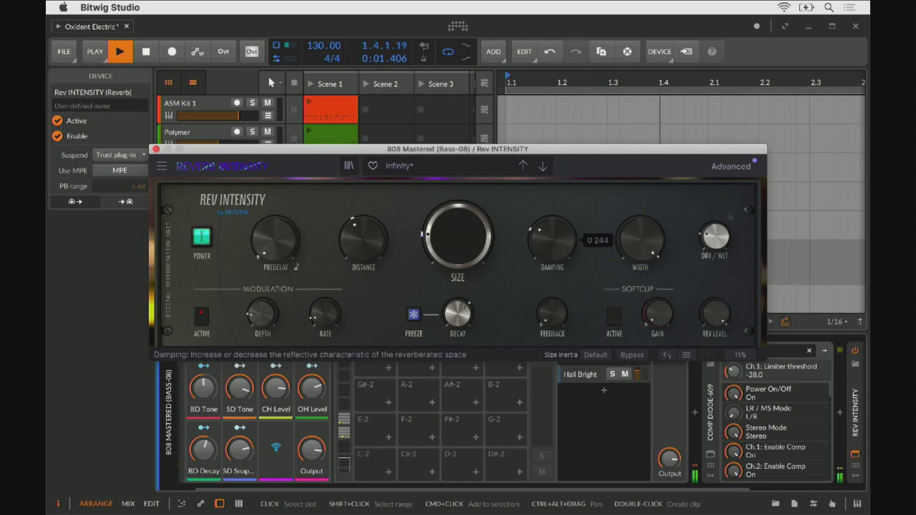
{"action": "left_click_drag", "start_coordinate": [552, 240], "coordinate": [552, 231]}
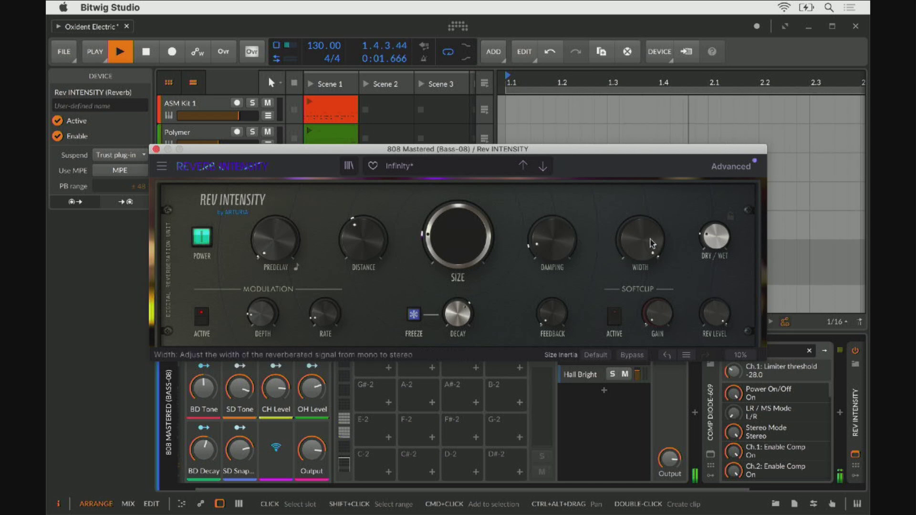
- Lower Rev INTENSITY's distance, raise its predelay, and reduce the size to about 0.076
{"action": "left_click_drag", "start_coordinate": [356, 253], "coordinate": [285, 251]}
{"action": "left_click", "coordinate": [285, 252]}
{"action": "left_click_drag", "start_coordinate": [363, 239], "coordinate": [363, 258]}
{"action": "mouse_move", "coordinate": [286, 248]}
{"action": "left_mouse_down"}
{"action": "mouse_move", "coordinate": [287, 229]}
{"action": "mouse_move", "coordinate": [275, 244]}
{"action": "left_mouse_up"}
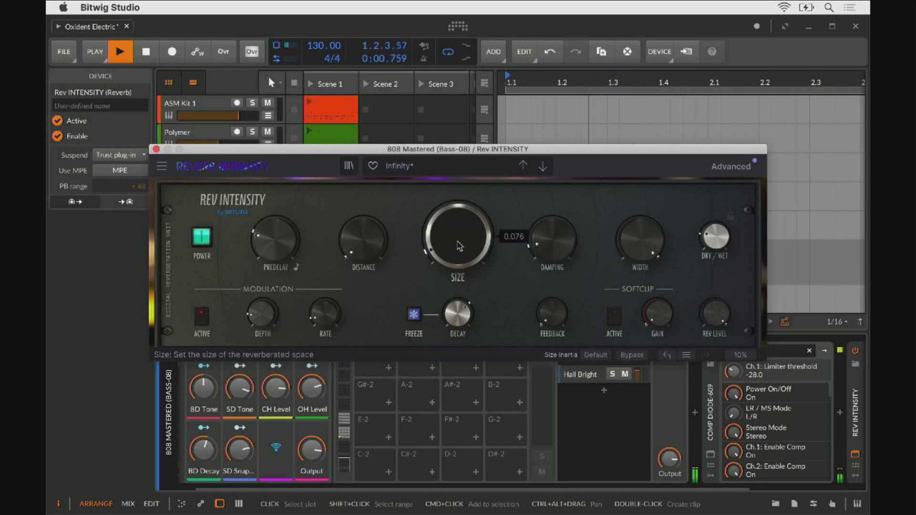
{"action": "left_click", "coordinate": [156, 150]}
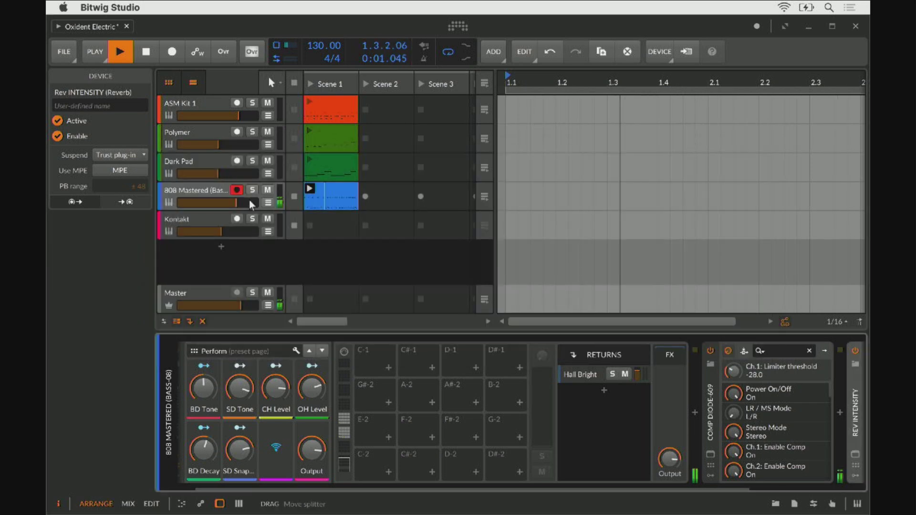
- Launch the Dark Pad clip alongside the 808 Mastered clip and lower the Dark Pad track's volume slightly
{"action": "left_click", "coordinate": [195, 191]}
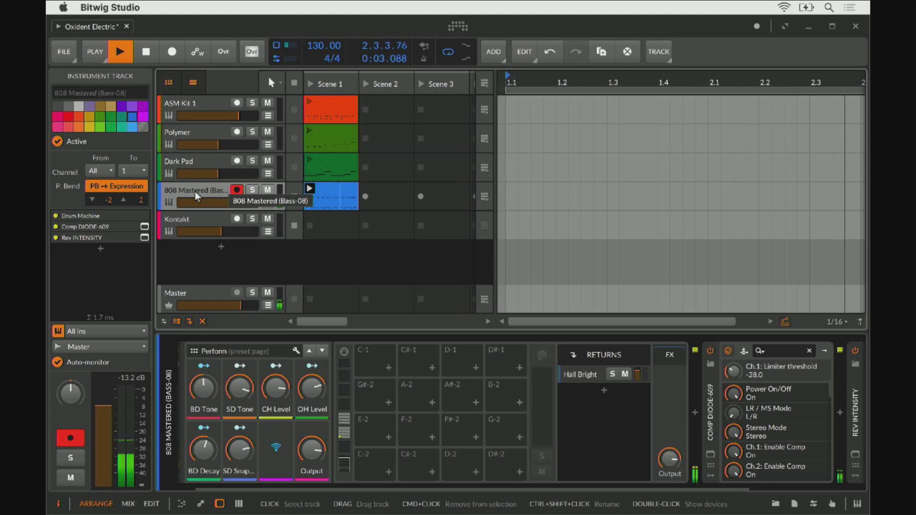
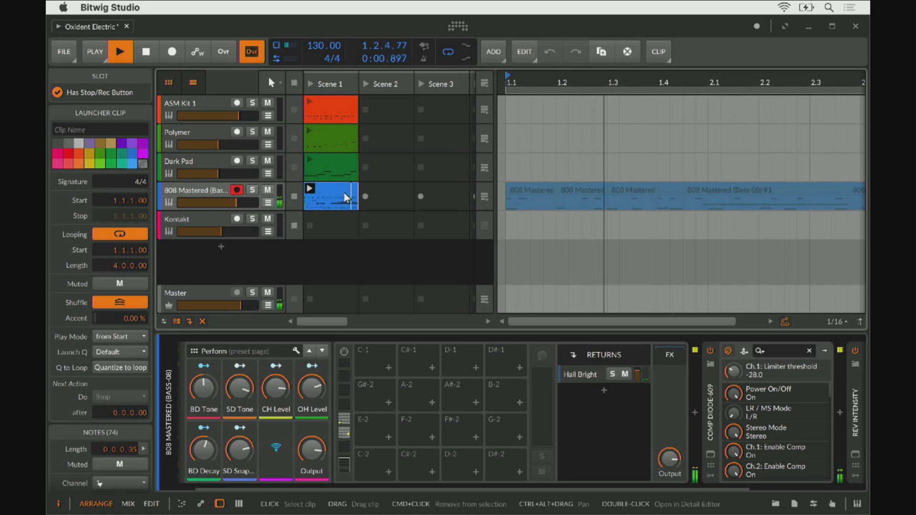
{"action": "left_click", "coordinate": [309, 161]}
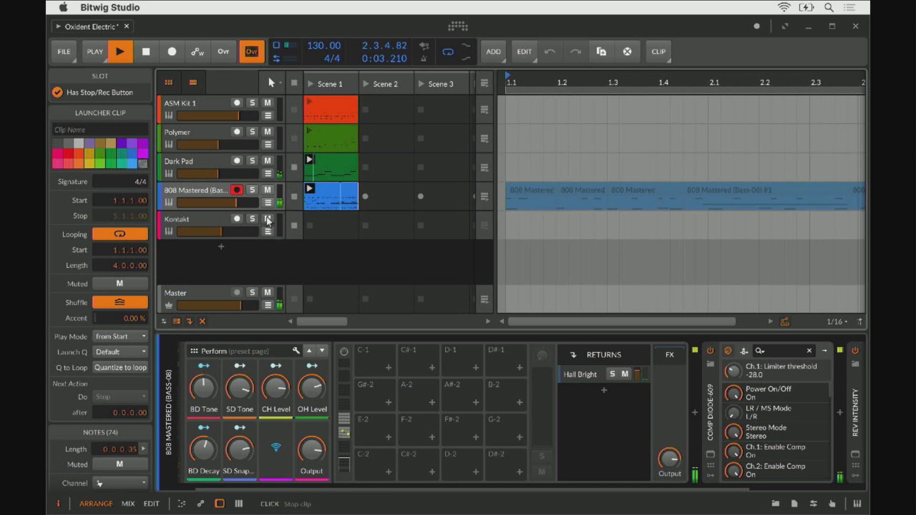
{"action": "left_click_drag", "start_coordinate": [219, 176], "coordinate": [207, 172]}
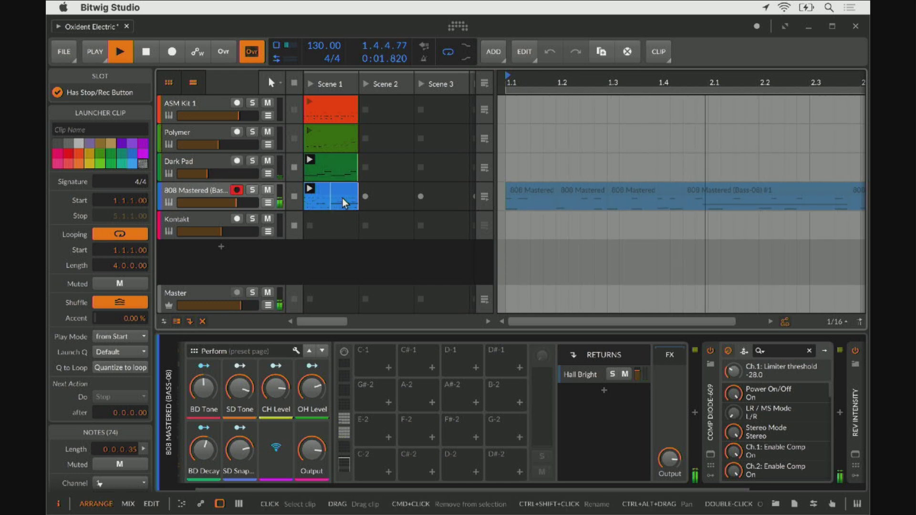
- Examine the 808 Mastered clip's drum notes in the note editor, selecting the HH Trill2 notes around bar 2, and return to the arrangement view
{"action": "left_click", "coordinate": [151, 504]}
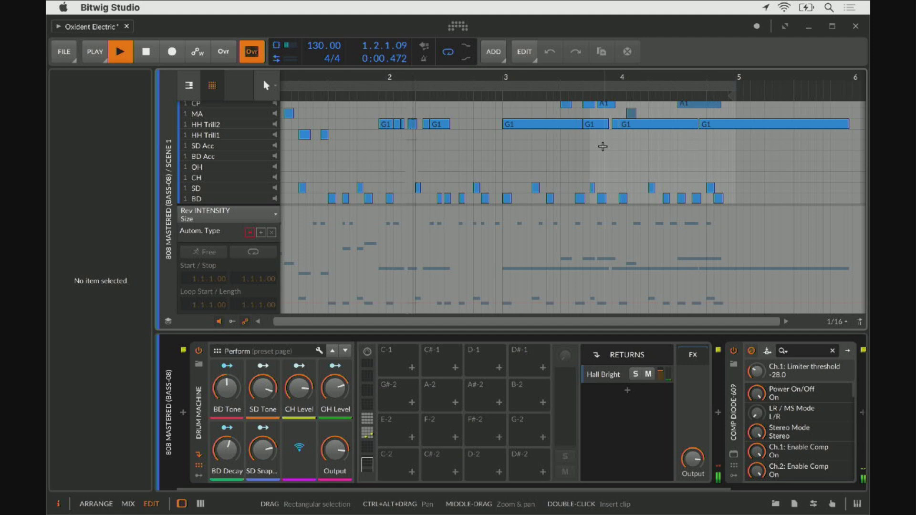
{"action": "scroll", "coordinate": [540, 150], "scroll_direction": "up", "scroll_amount": 2}
{"action": "scroll", "coordinate": [532, 166], "scroll_direction": "up", "scroll_amount": 7}
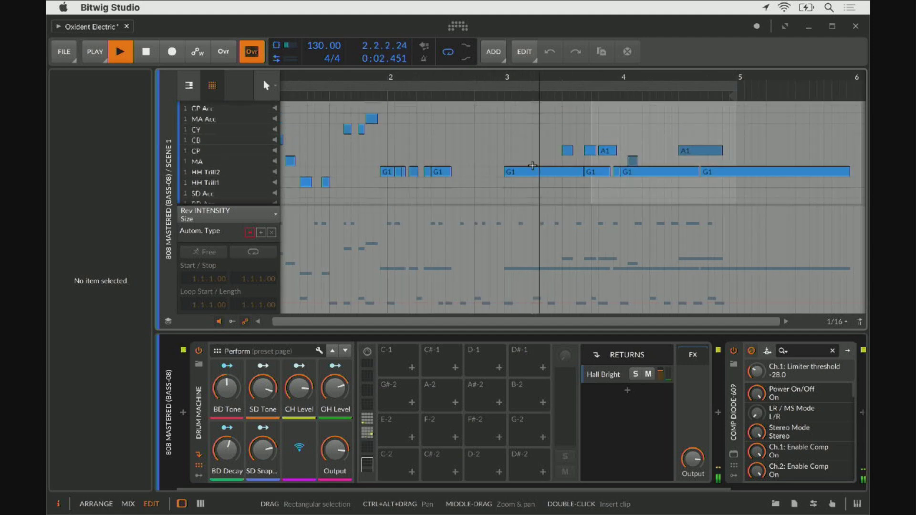
{"action": "scroll", "coordinate": [533, 165], "scroll_direction": "up", "scroll_amount": 4}
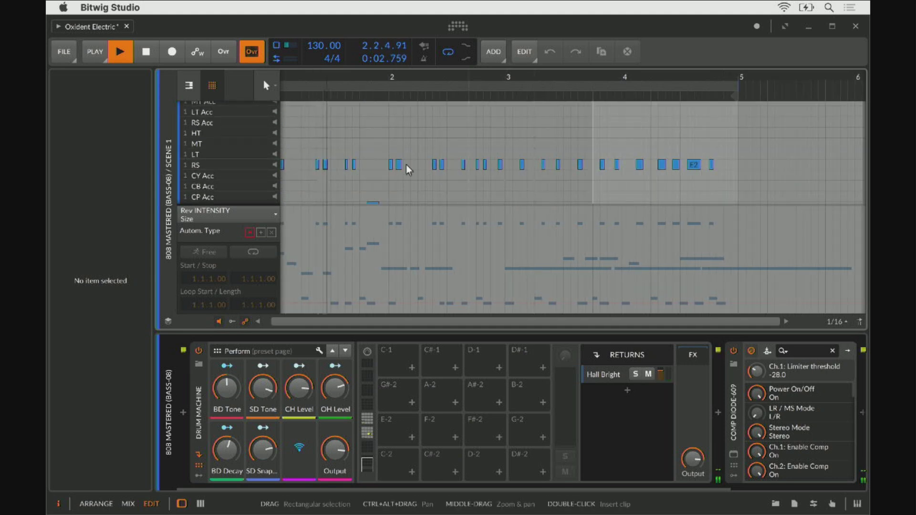
{"action": "scroll", "coordinate": [434, 170], "scroll_direction": "down", "scroll_amount": 10}
{"action": "scroll", "coordinate": [435, 170], "scroll_direction": "down", "scroll_amount": 1}
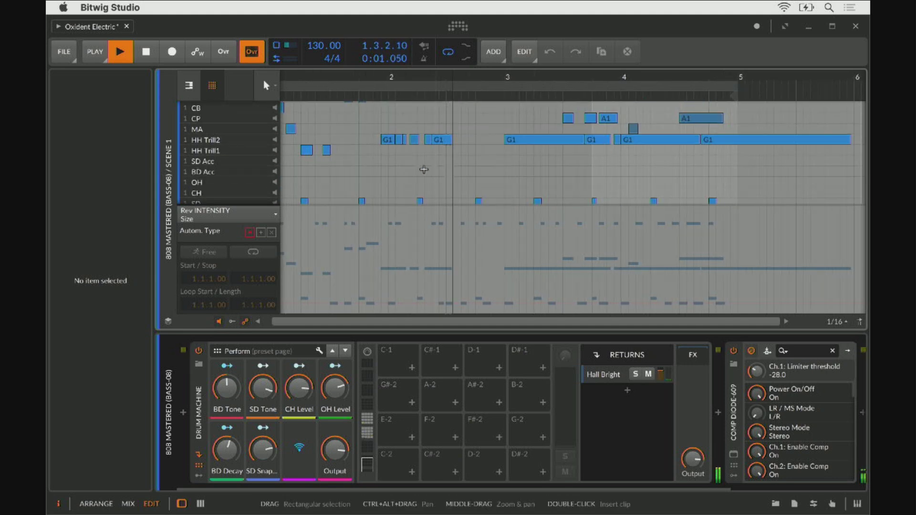
{"action": "left_click_drag", "start_coordinate": [355, 135], "coordinate": [448, 148]}
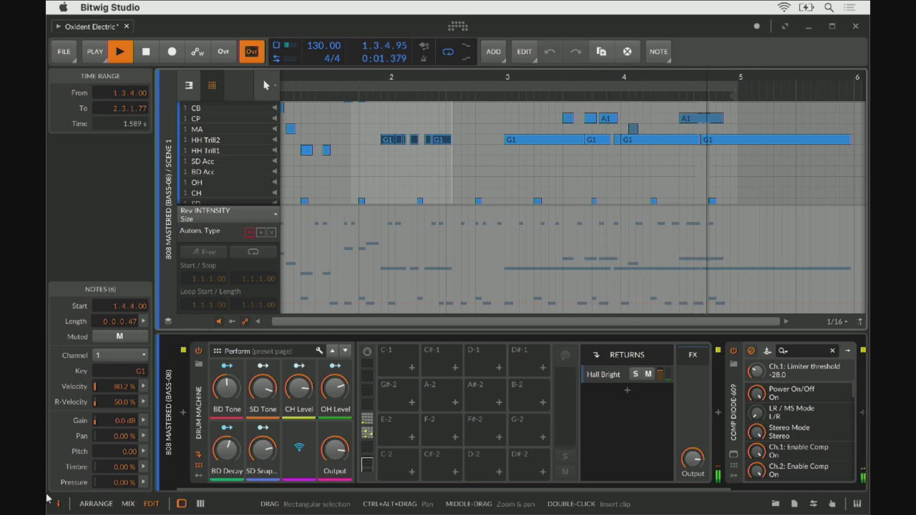
{"action": "left_click", "coordinate": [106, 508]}
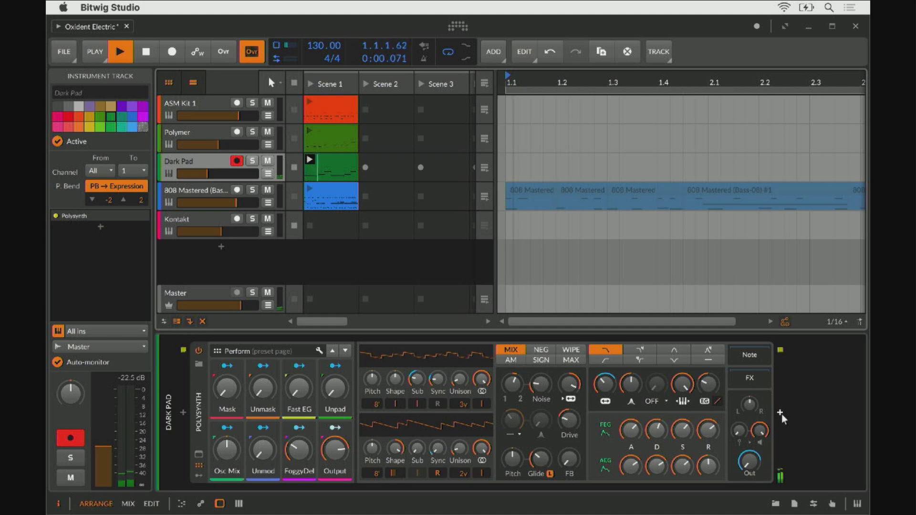
- Add Arturia's Flanger BL-20 after Polysynth on the Dark Pad track, filtering the device list by Arturia
{"action": "left_click", "coordinate": [780, 414]}
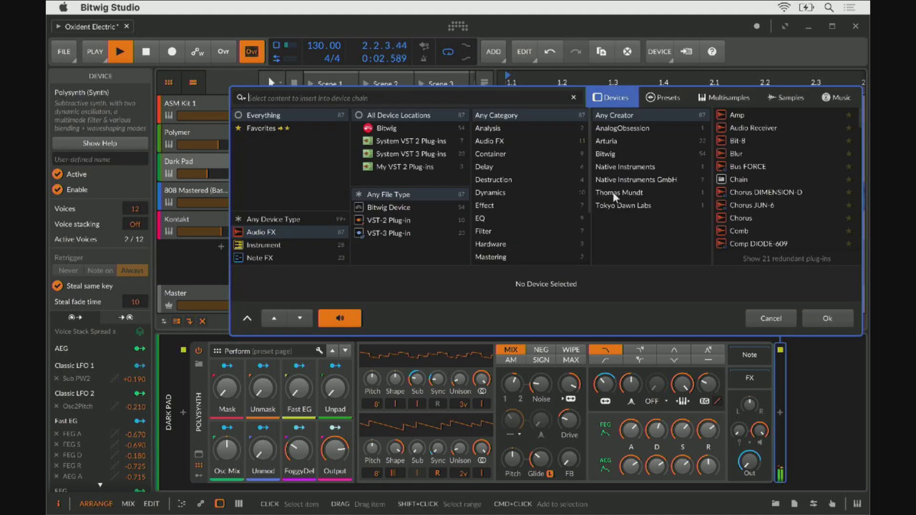
{"action": "left_click", "coordinate": [605, 142]}
{"action": "scroll", "coordinate": [775, 202], "scroll_direction": "down", "scroll_amount": 5}
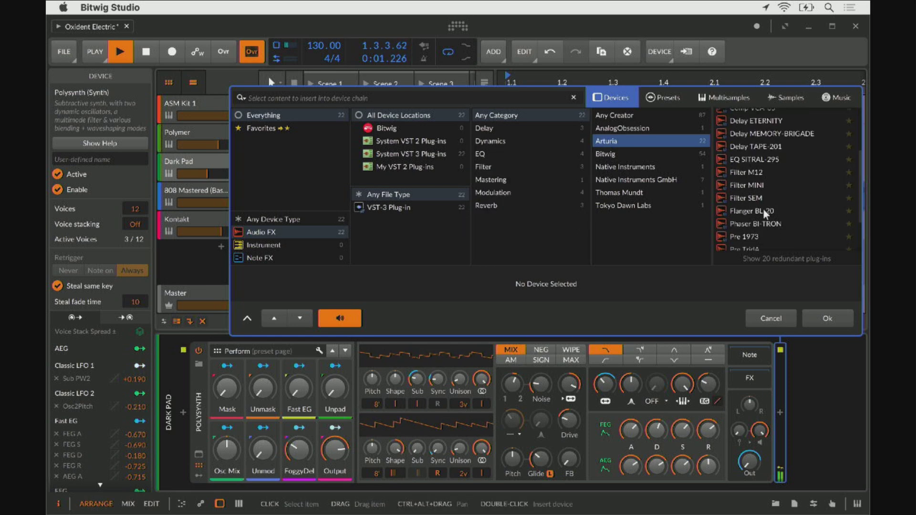
{"action": "left_click", "coordinate": [763, 209]}
{"action": "left_click", "coordinate": [828, 317]}
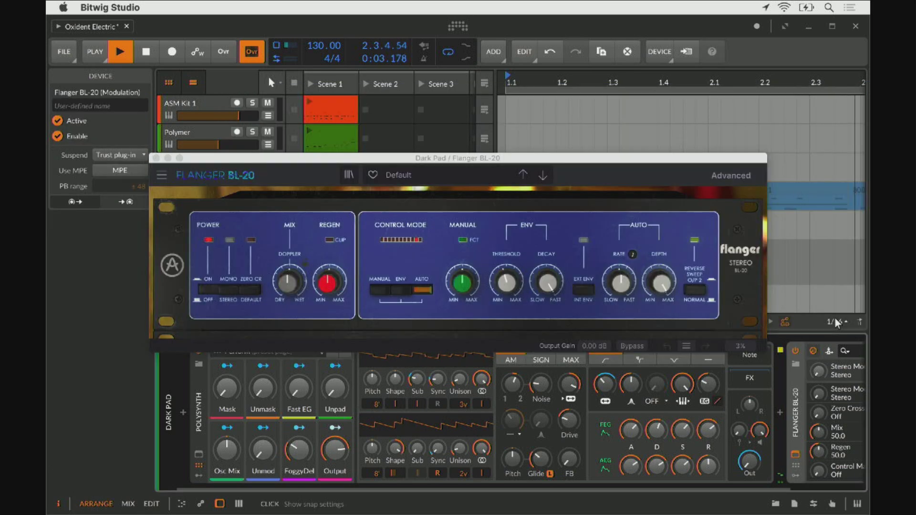
- Move the Flanger BL-20 window clear of the device chain and lower its auto rate to about 0.047 Hz
{"action": "left_click_drag", "start_coordinate": [472, 158], "coordinate": [471, 126]}
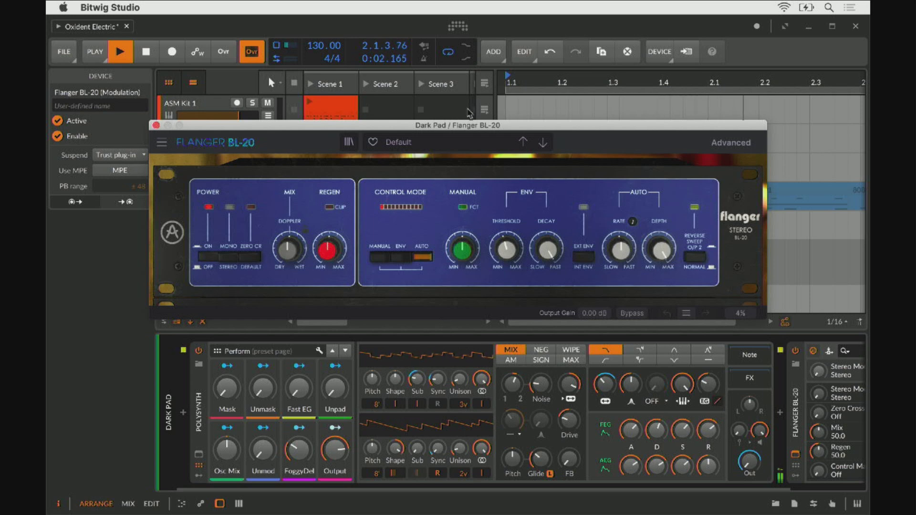
{"action": "left_click_drag", "start_coordinate": [465, 131], "coordinate": [451, 94]}
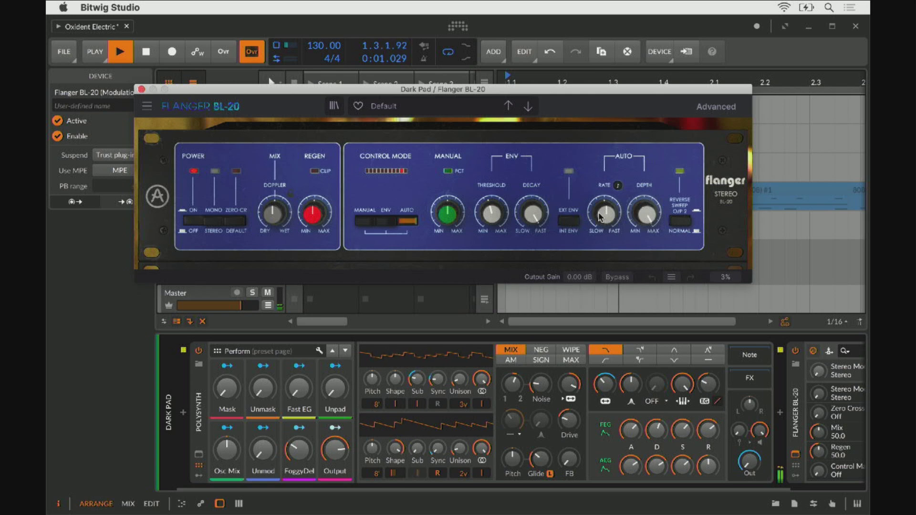
{"action": "left_click_drag", "start_coordinate": [609, 220], "coordinate": [610, 267]}
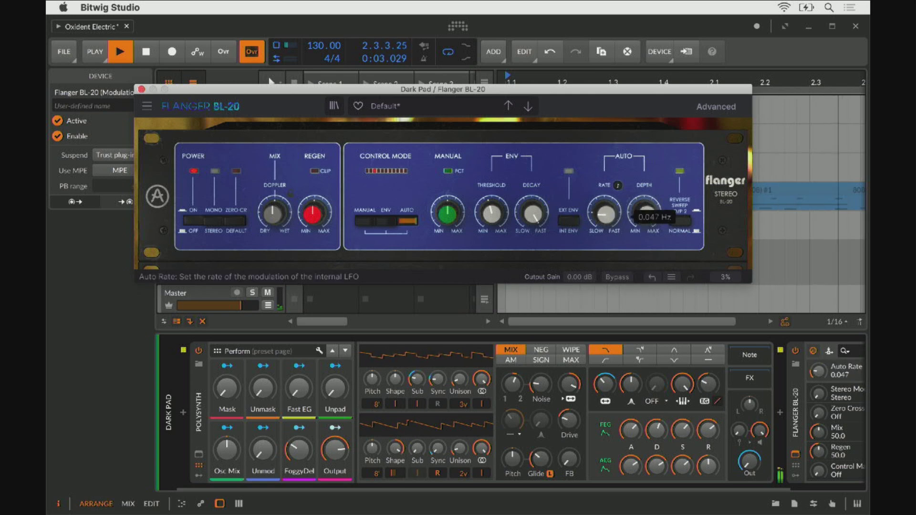
- Set the Flanger BL-20's envelope decay to 0.800 and close its plug-in window
{"action": "mouse_move", "coordinate": [600, 214]}
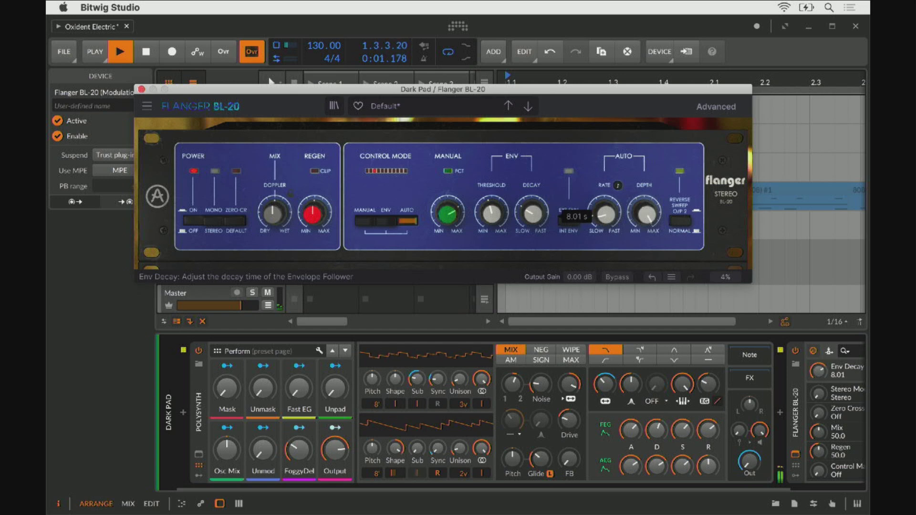
{"action": "left_click_drag", "start_coordinate": [532, 214], "coordinate": [533, 225]}
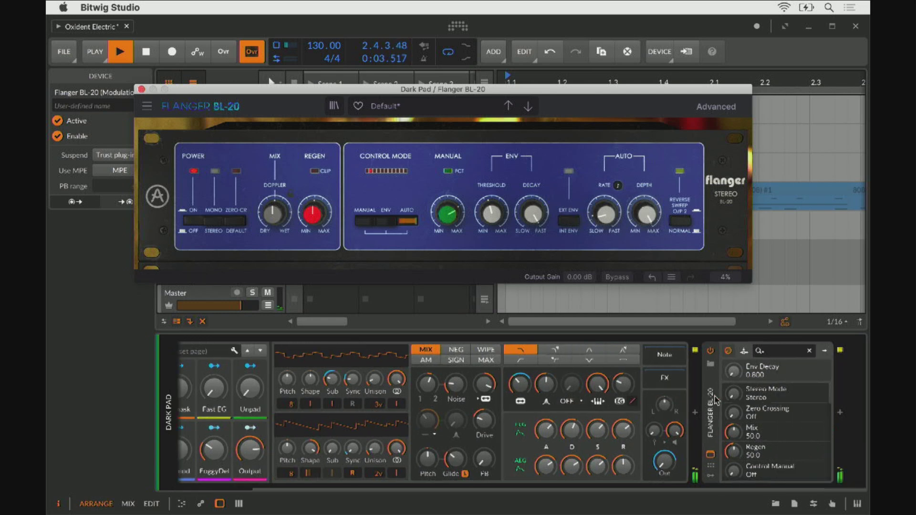
{"action": "left_click", "coordinate": [141, 90]}
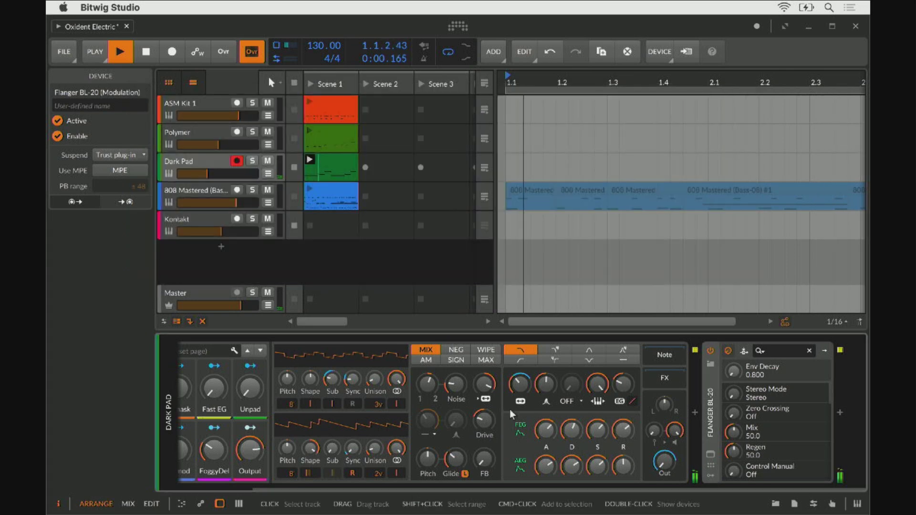
- Add Arturia's Rev SPRING-636 reverb after Flanger BL-20 on the Dark Pad track, filtering the device list by Arturia
{"action": "left_click", "coordinate": [843, 417]}
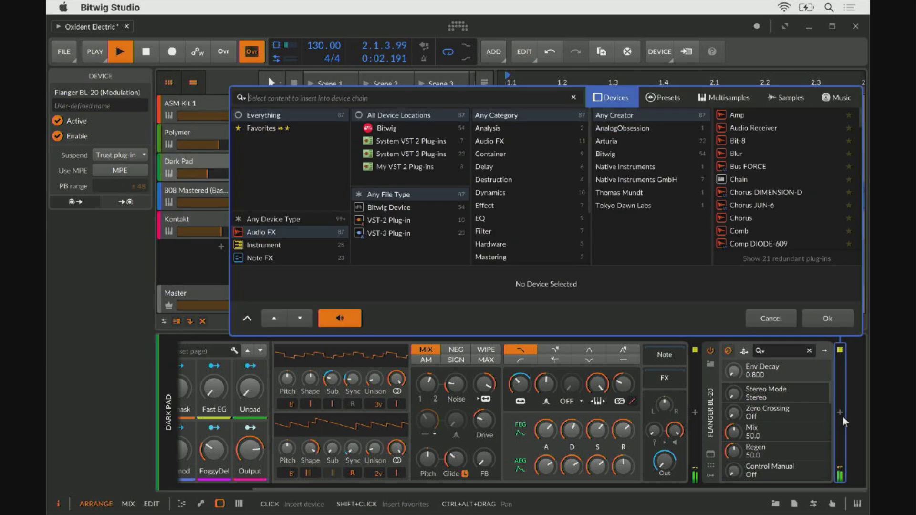
{"action": "left_click", "coordinate": [607, 142]}
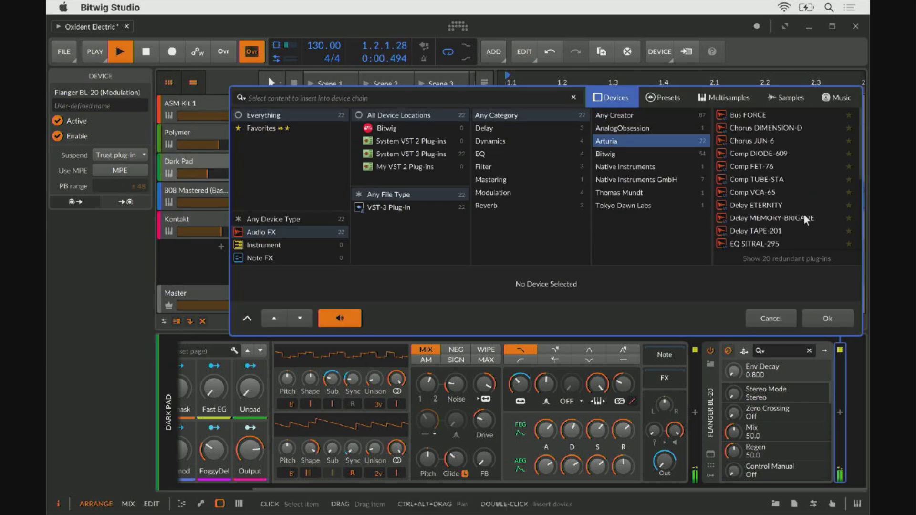
{"action": "scroll", "coordinate": [804, 215], "scroll_direction": "down", "scroll_amount": 4}
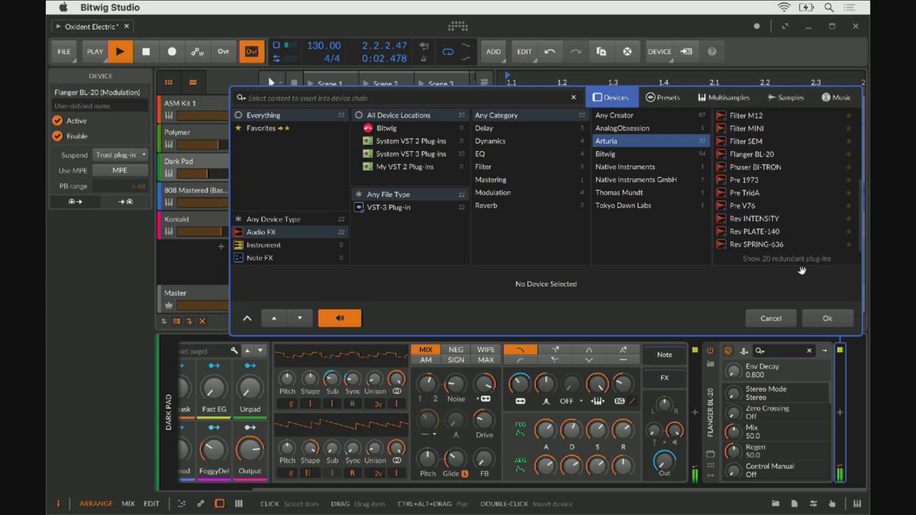
{"action": "left_click", "coordinate": [764, 245]}
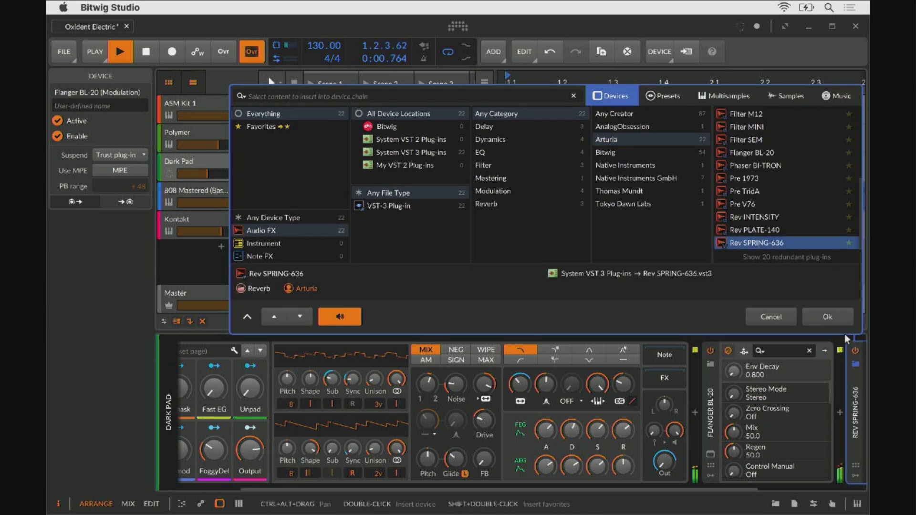
{"action": "left_click", "coordinate": [835, 318]}
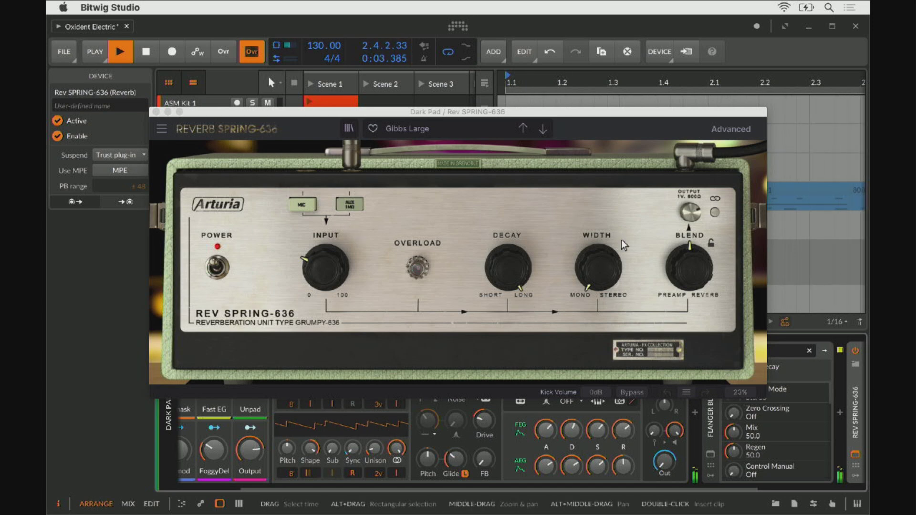
- Try a lower blend of about 0.297 and a shorter, roughly midway decay on the Rev SPRING-636
{"action": "left_click_drag", "start_coordinate": [689, 267], "coordinate": [689, 317]}
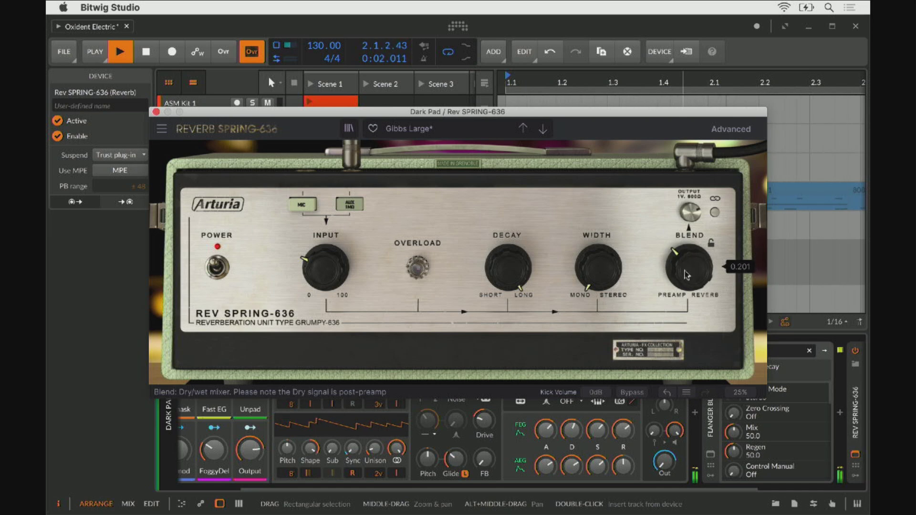
{"action": "left_click_drag", "start_coordinate": [508, 267], "coordinate": [508, 275]}
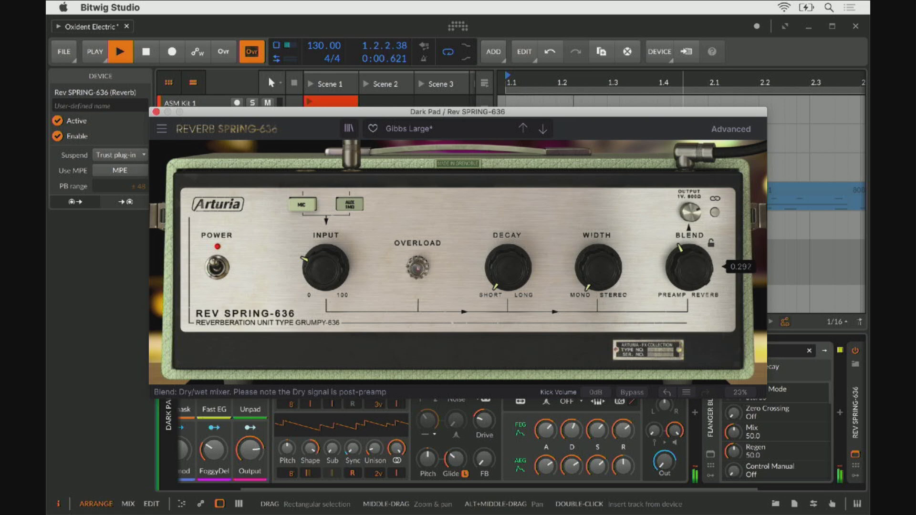
{"action": "left_click_drag", "start_coordinate": [508, 268], "coordinate": [508, 266]}
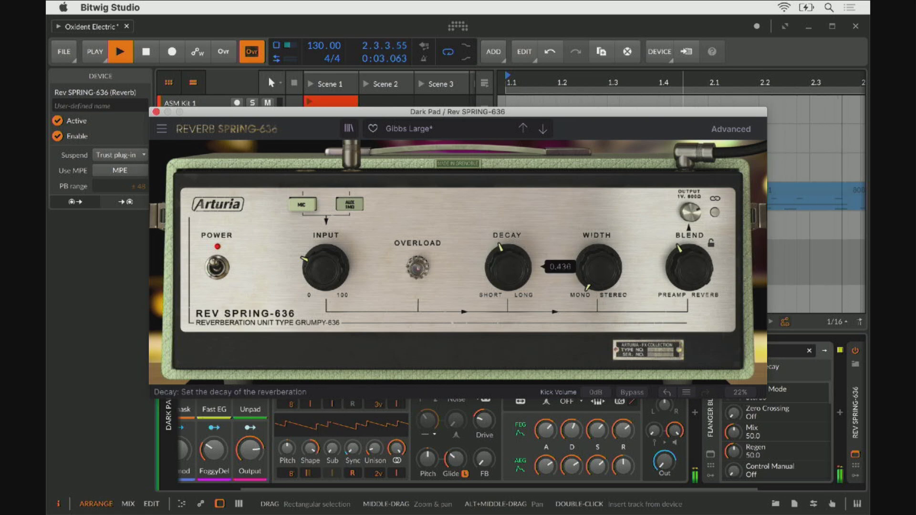
{"action": "left_click", "coordinate": [338, 285]}
{"action": "left_click_drag", "start_coordinate": [326, 268], "coordinate": [463, 296]}
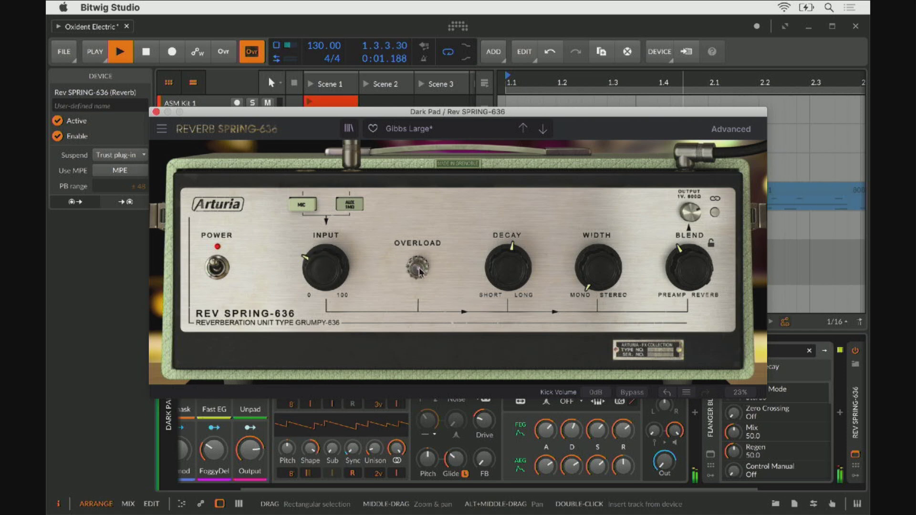
- Raise the Rev SPRING-636's input slightly, with the decay at about 0.960 and the blend at about 0.921
{"action": "left_click_drag", "start_coordinate": [327, 282], "coordinate": [327, 277]}
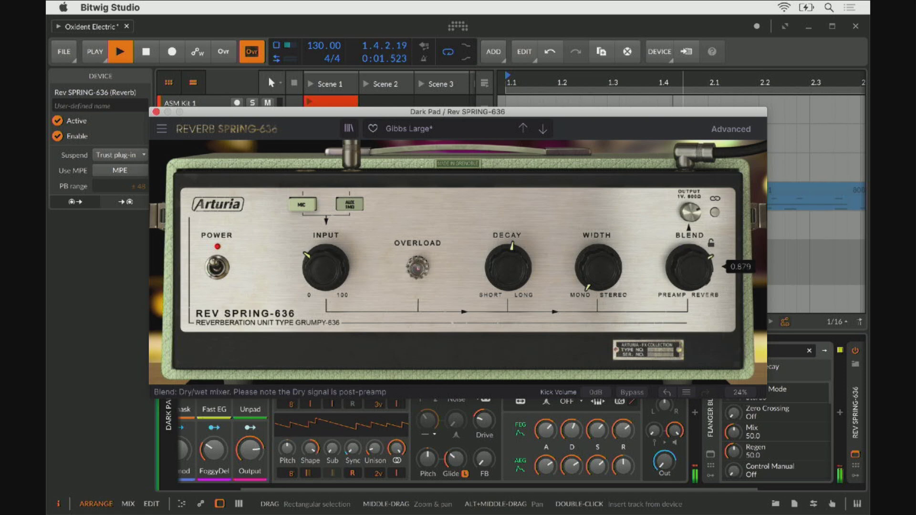
{"action": "mouse_move", "coordinate": [525, 264]}
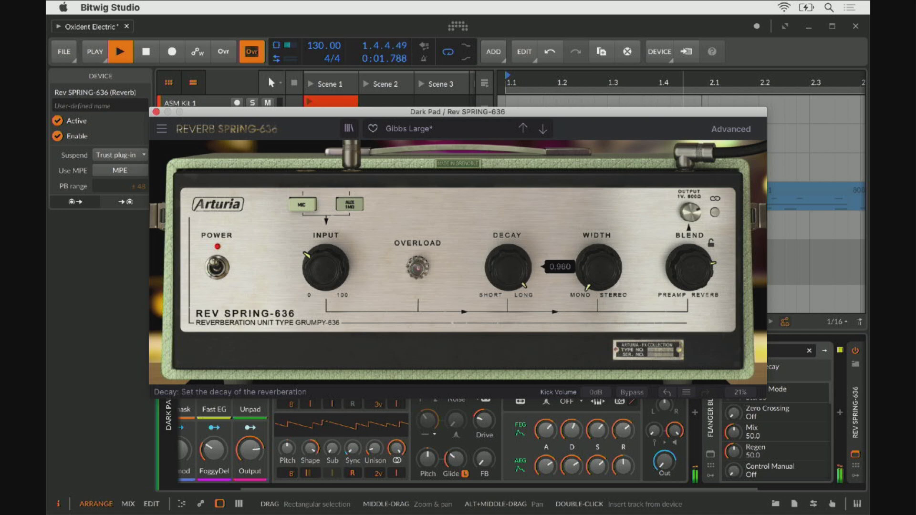
{"action": "mouse_move", "coordinate": [696, 285]}
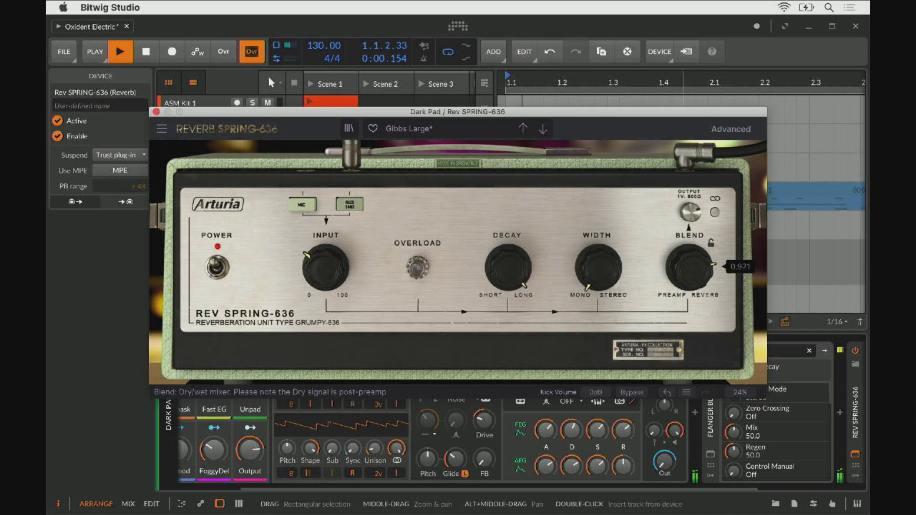
- Widen the Rev SPRING-636 to about 67.6 %, bring its blend back to roughly halfway and close its window
{"action": "left_click_drag", "start_coordinate": [598, 270], "coordinate": [598, 244]}
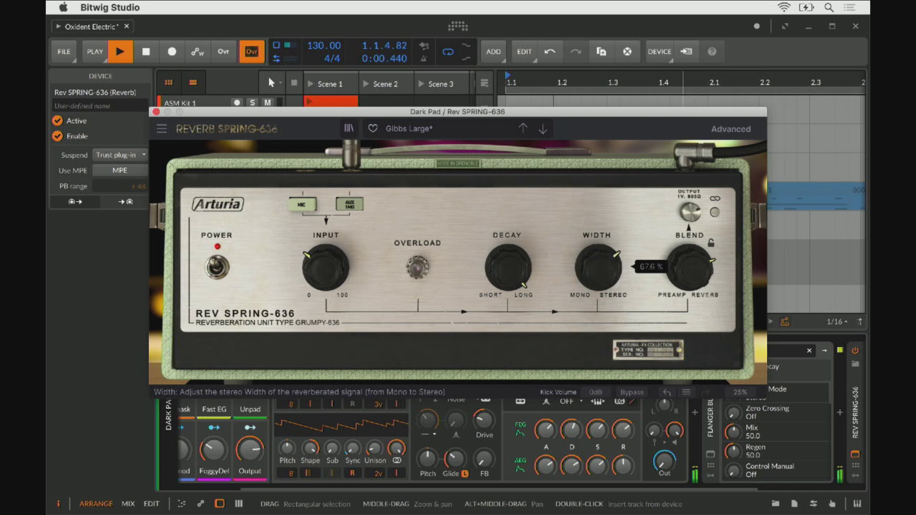
{"action": "left_click_drag", "start_coordinate": [703, 270], "coordinate": [704, 287]}
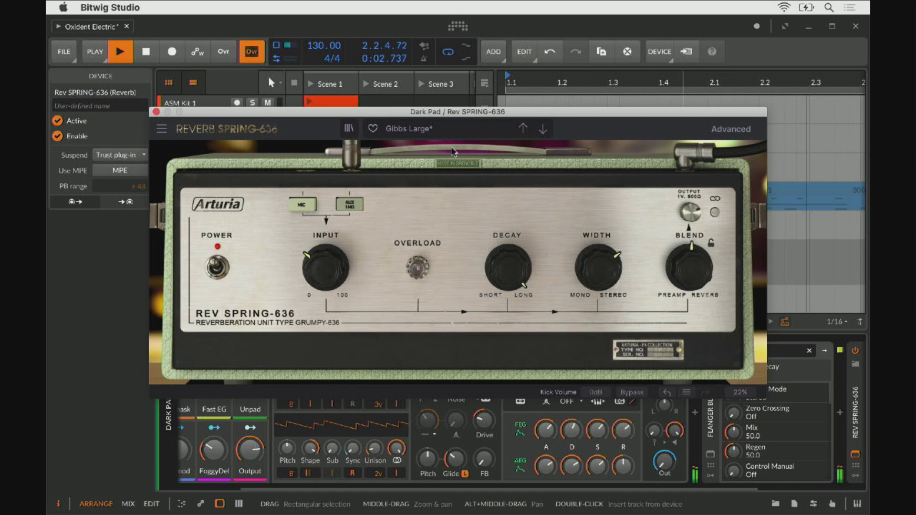
{"action": "left_click", "coordinate": [156, 112]}
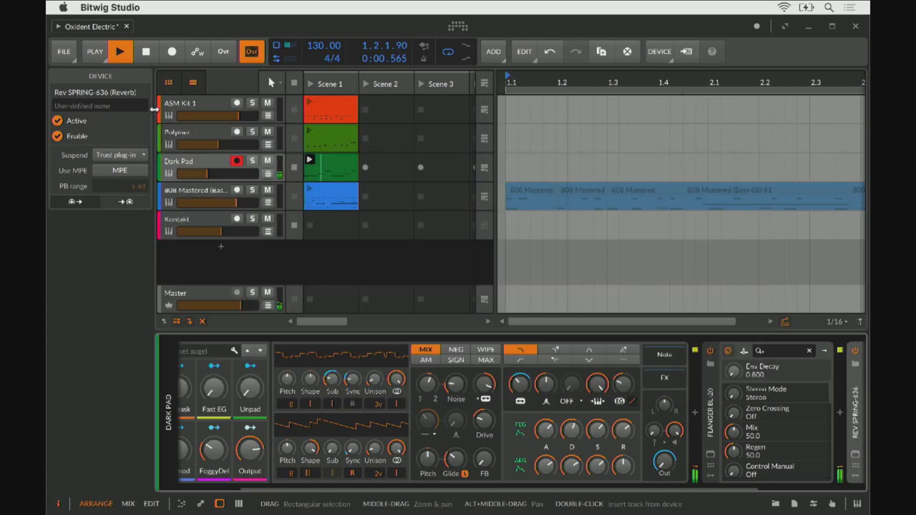
- Launch the ASM Kit 1, Polymer and 808 Mastered clips alongside Dark Pad and lower the Dark Pad track's volume
{"action": "left_click", "coordinate": [309, 103]}
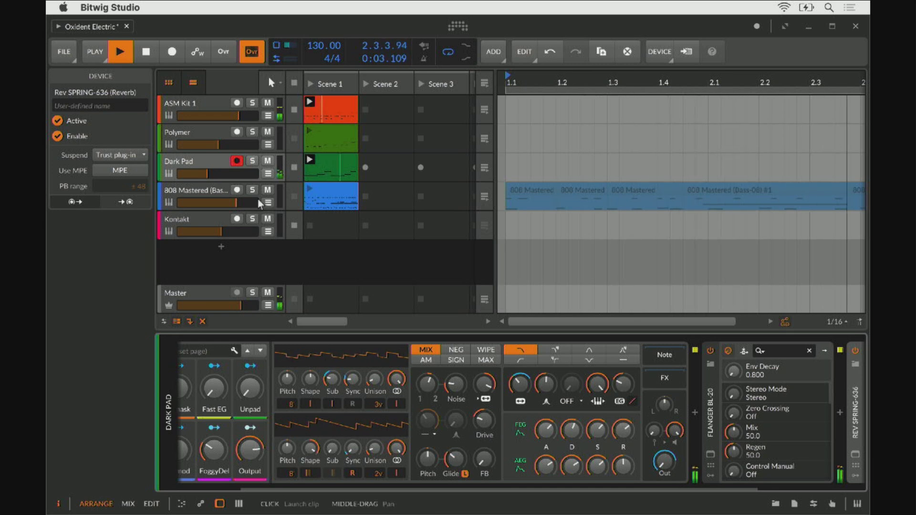
{"action": "left_click_drag", "start_coordinate": [203, 174], "coordinate": [199, 174]}
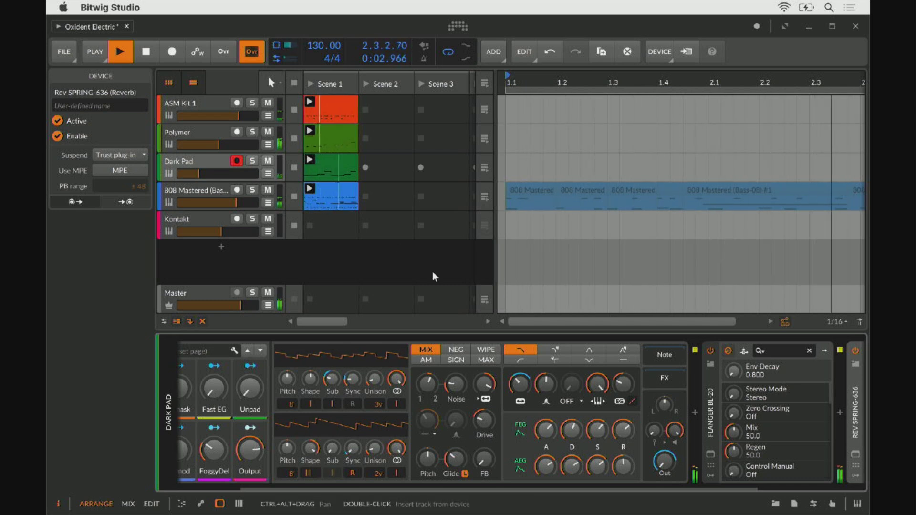
- Lower the Master track's level slightly in the mixer view and return to the arrangement view
{"action": "left_click", "coordinate": [128, 504]}
{"action": "left_click_drag", "start_coordinate": [840, 299], "coordinate": [840, 308]}
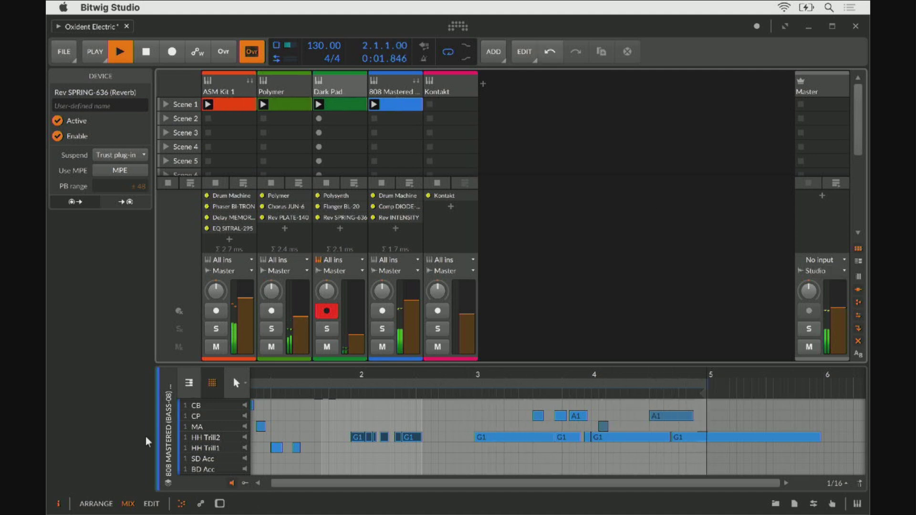
{"action": "left_click", "coordinate": [95, 504]}
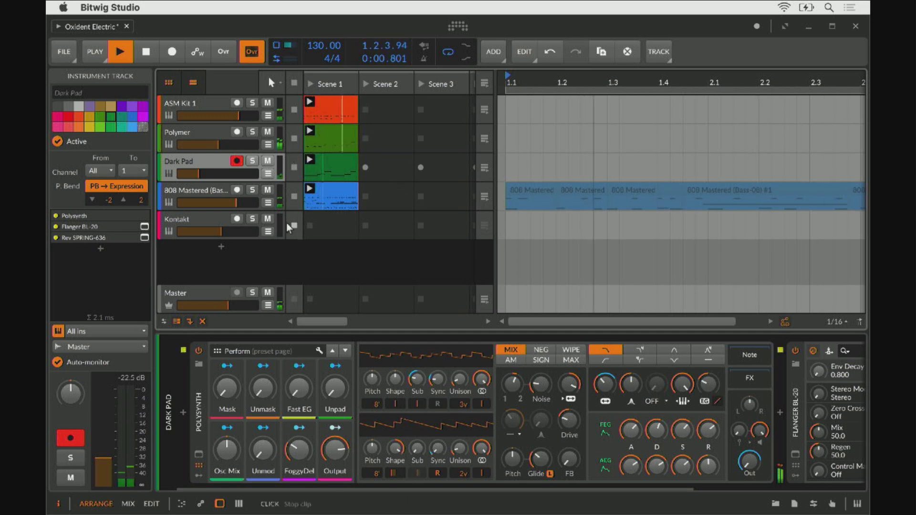
- Add Arturia's Pre 1973 preamp after Rev INTENSITY on the 808 Mastered track, filtering the device list by Arturia
{"action": "left_click", "coordinate": [192, 192]}
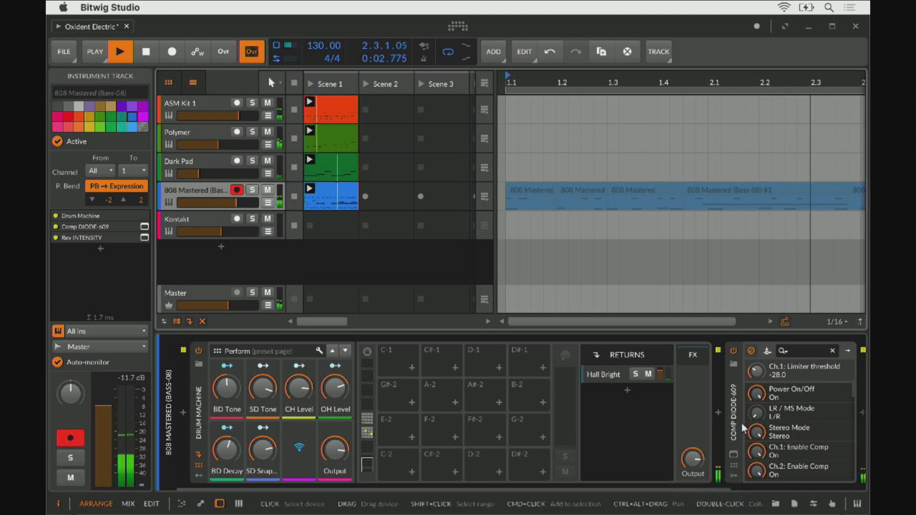
{"action": "scroll", "coordinate": [742, 428], "scroll_direction": "right", "scroll_amount": 5}
{"action": "scroll", "coordinate": [742, 428], "scroll_direction": "down", "scroll_amount": 2}
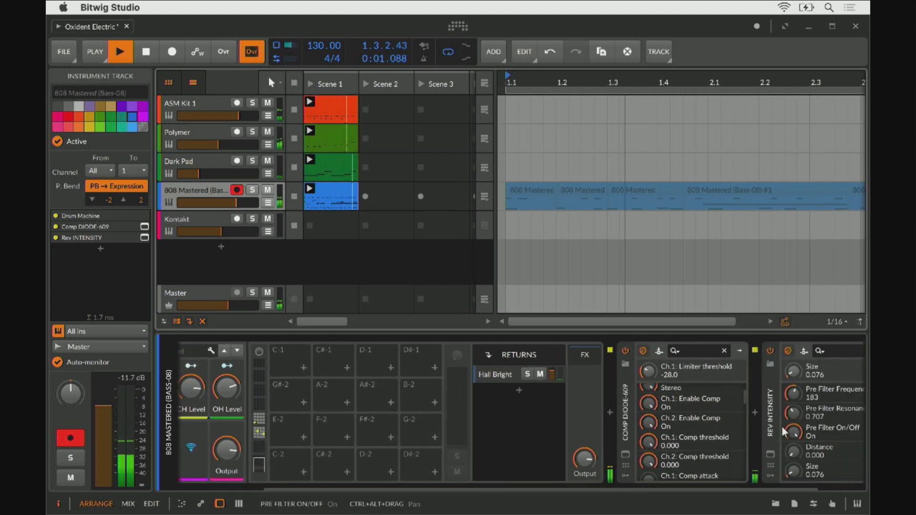
{"action": "scroll", "coordinate": [783, 432], "scroll_direction": "right", "scroll_amount": 2}
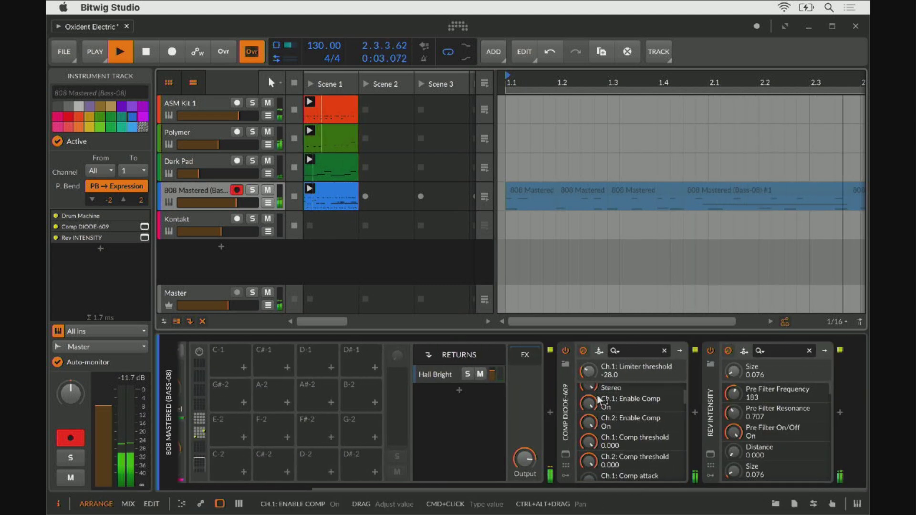
{"action": "left_click", "coordinate": [840, 412]}
{"action": "left_click", "coordinate": [616, 140]}
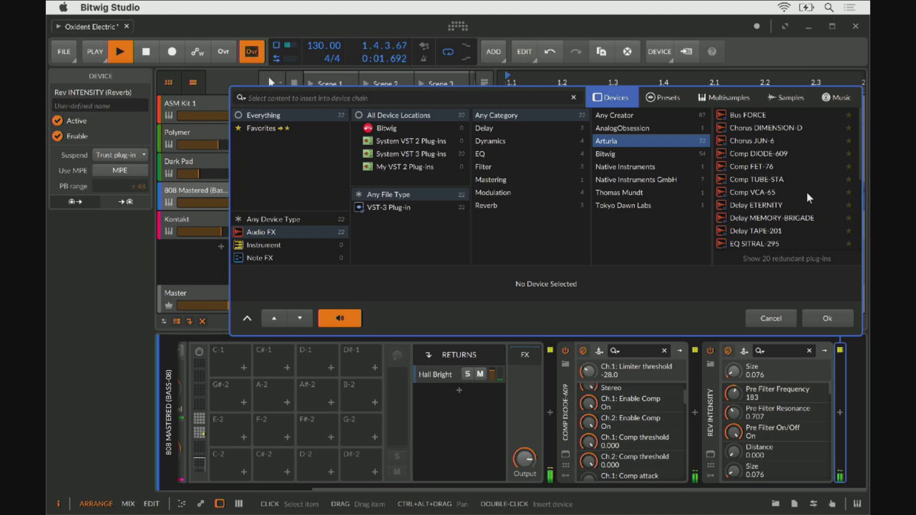
{"action": "scroll", "coordinate": [807, 193], "scroll_direction": "down", "scroll_amount": 4}
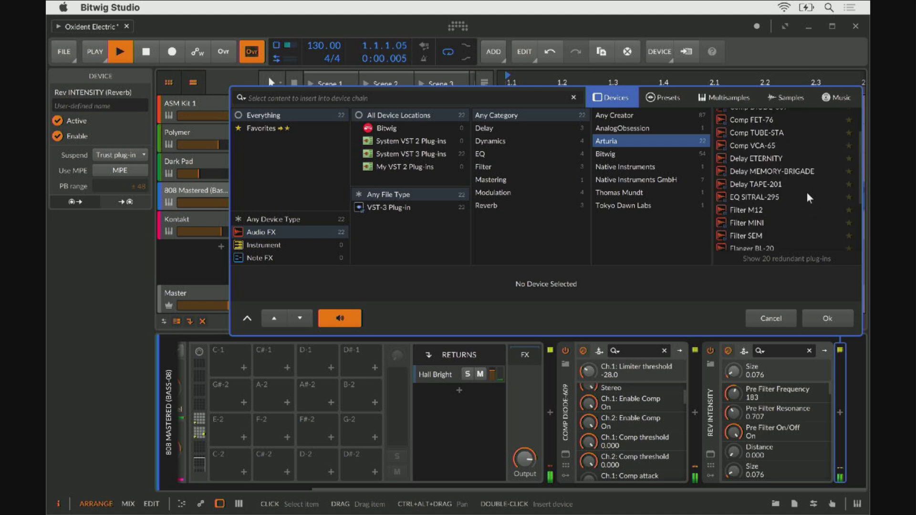
{"action": "scroll", "coordinate": [807, 193], "scroll_direction": "down", "scroll_amount": 6}
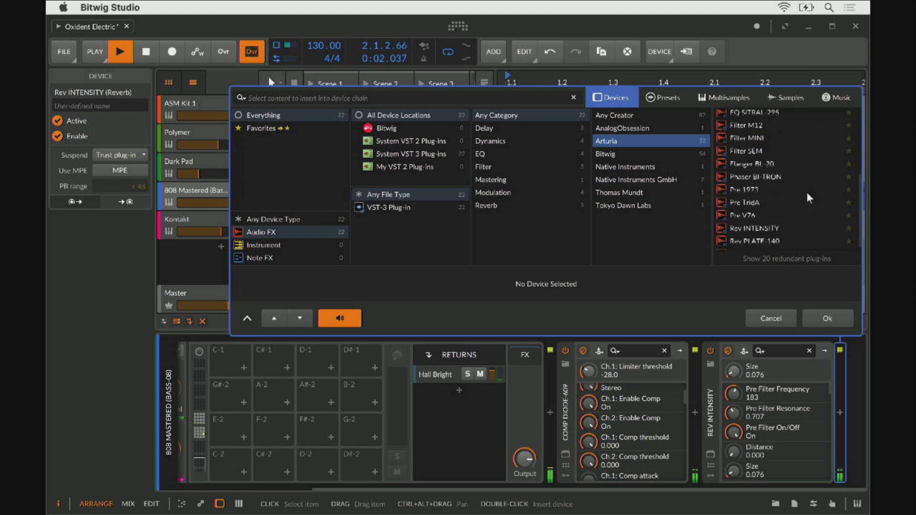
{"action": "scroll", "coordinate": [806, 193], "scroll_direction": "down", "scroll_amount": 1}
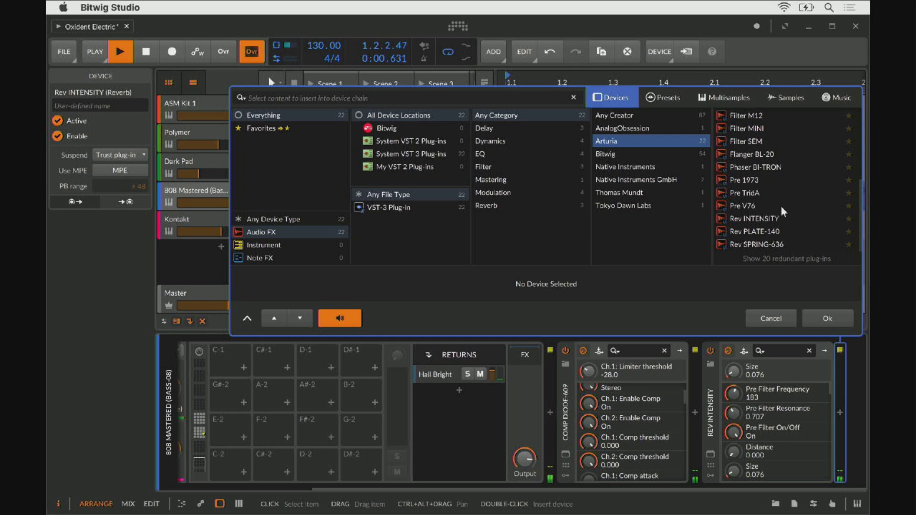
{"action": "left_click", "coordinate": [746, 179]}
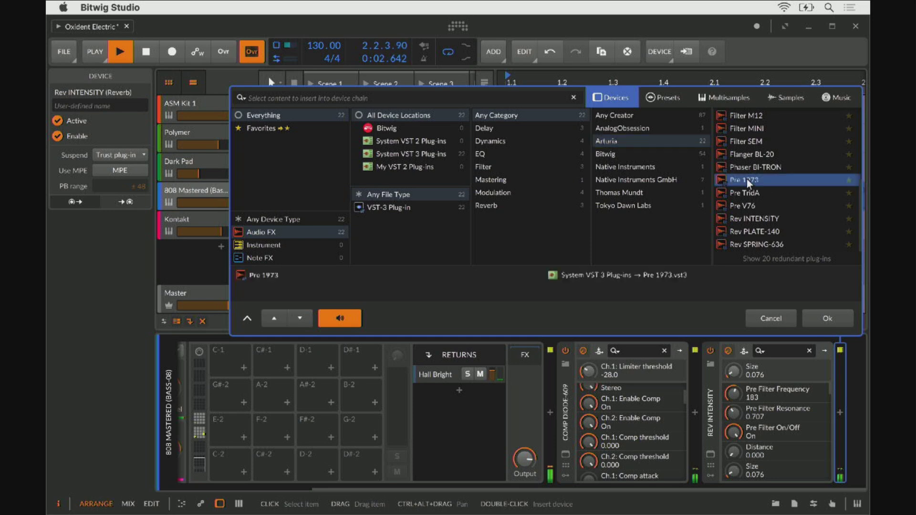
{"action": "left_click", "coordinate": [830, 317]}
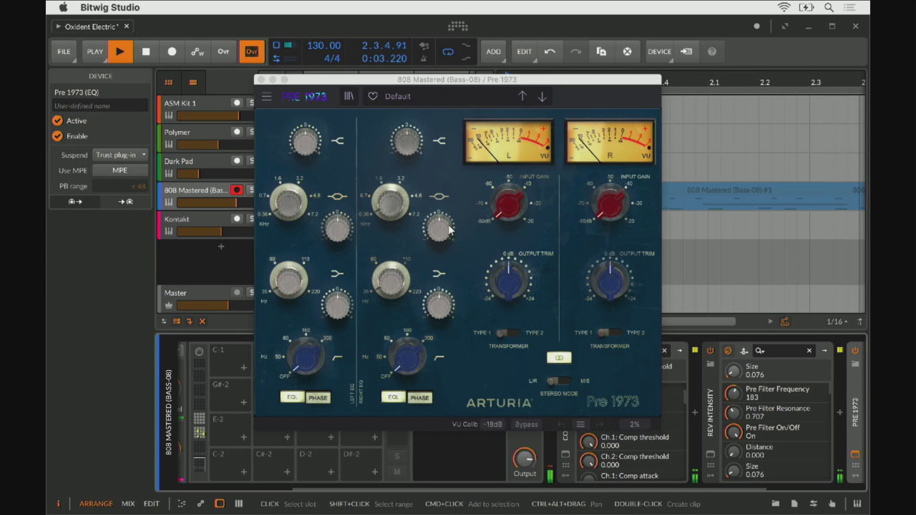
- Raise the Pre 1973's input gain to about -72.6 dB and boost its presence gain to about +10.1 dB
{"action": "left_click", "coordinate": [497, 215]}
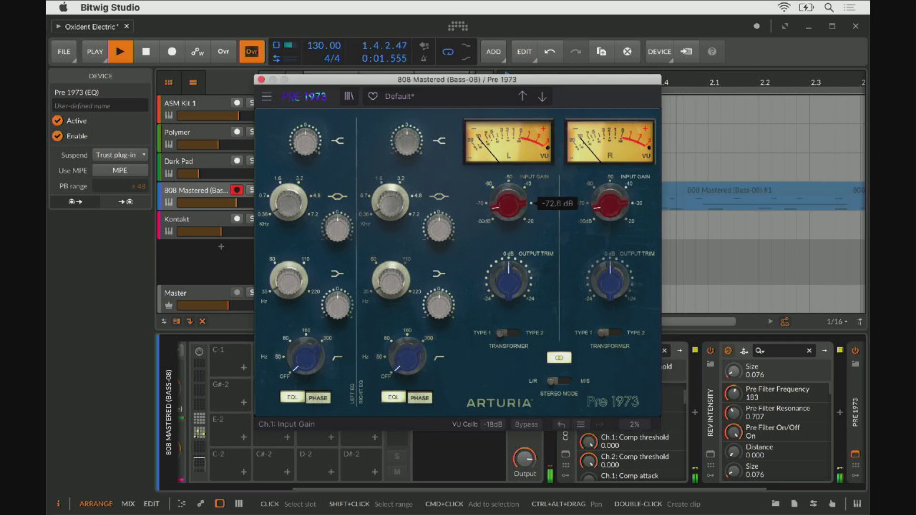
{"action": "mouse_move", "coordinate": [439, 228]}
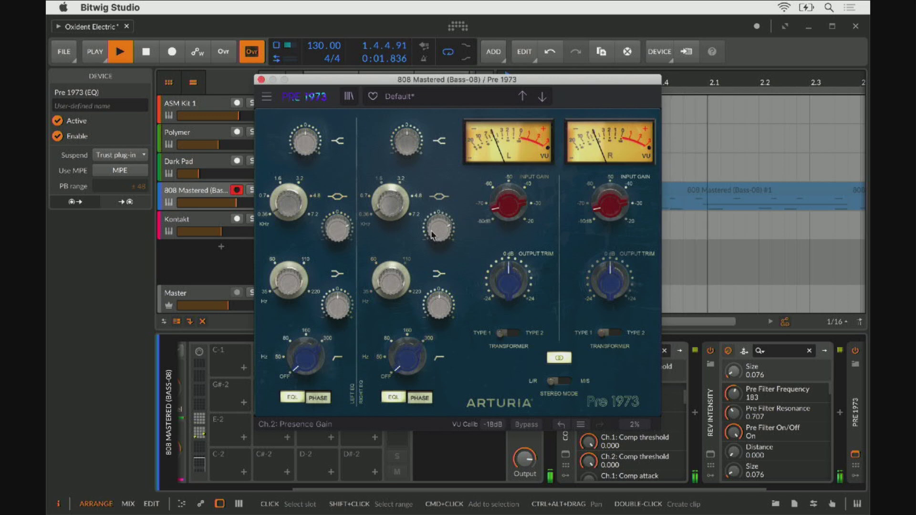
{"action": "scroll", "coordinate": [439, 228], "scroll_direction": "down", "scroll_amount": 3}
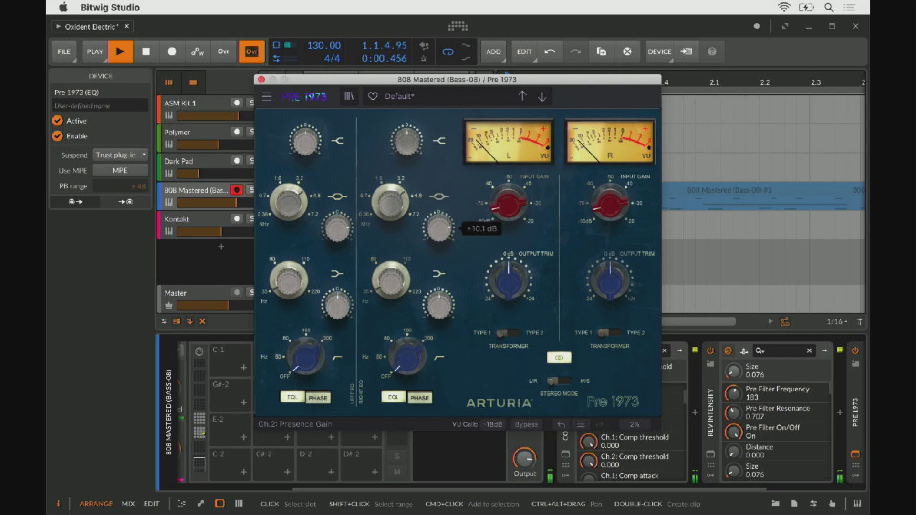
{"action": "scroll", "coordinate": [439, 228], "scroll_direction": "up", "scroll_amount": 1}
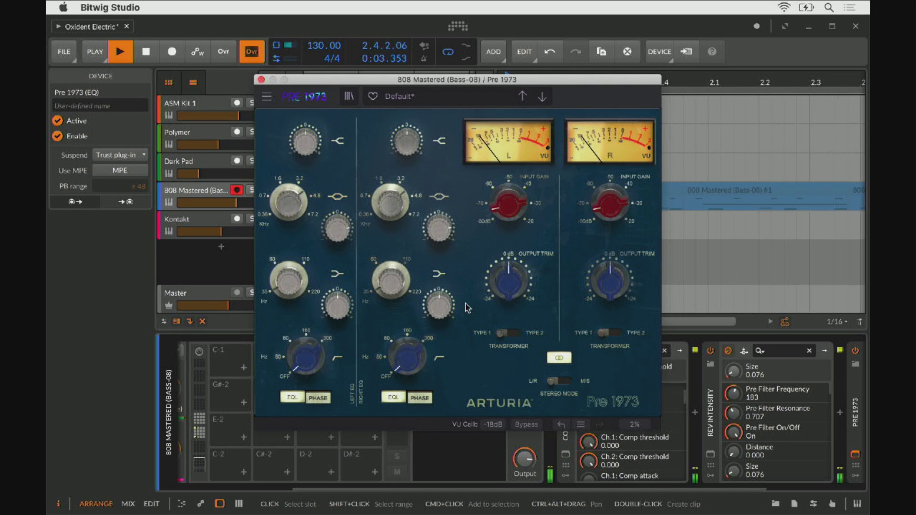
- Vary the Pre 1973's presence gain on the linked channels and settle it at about +10.1 dB
{"action": "key", "text": "XF86AudioRaiseVolume"}
{"action": "key", "text": "XF86AudioRaiseVolume"}
{"action": "left_click_drag", "start_coordinate": [354, 242], "coordinate": [354, 237]}
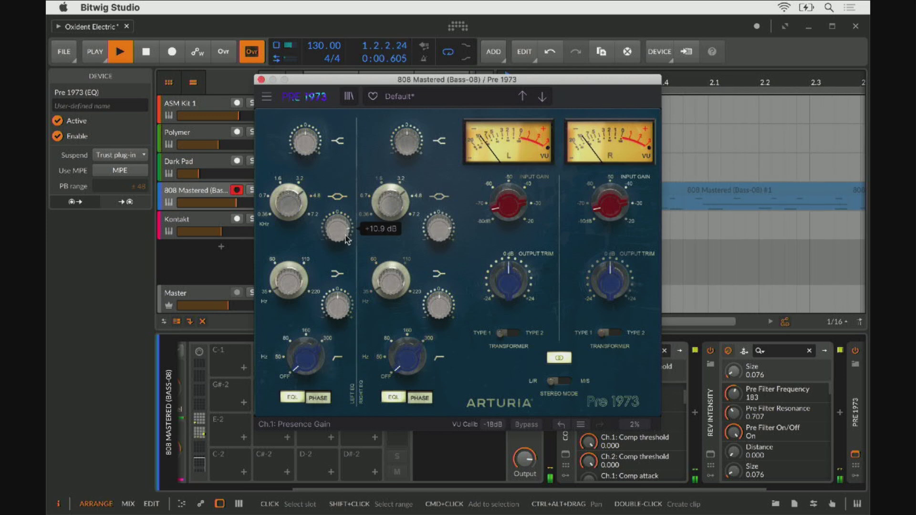
{"action": "left_click_drag", "start_coordinate": [347, 240], "coordinate": [347, 239]}
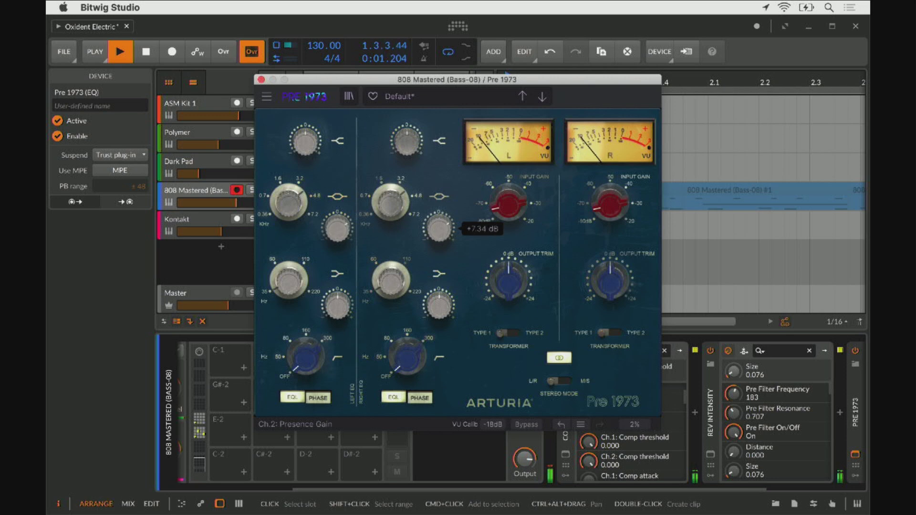
{"action": "left_click_drag", "start_coordinate": [442, 234], "coordinate": [442, 228]}
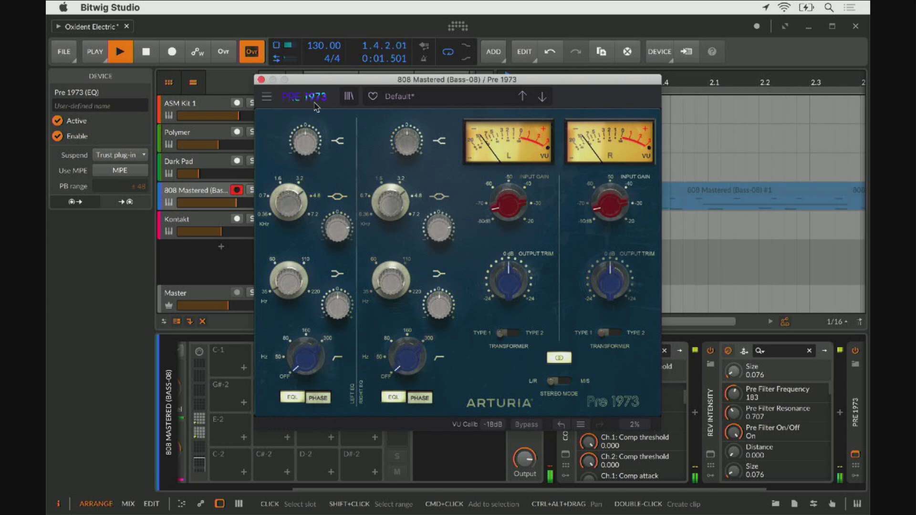
{"action": "key", "text": "XF86AudioRaiseVolume"}
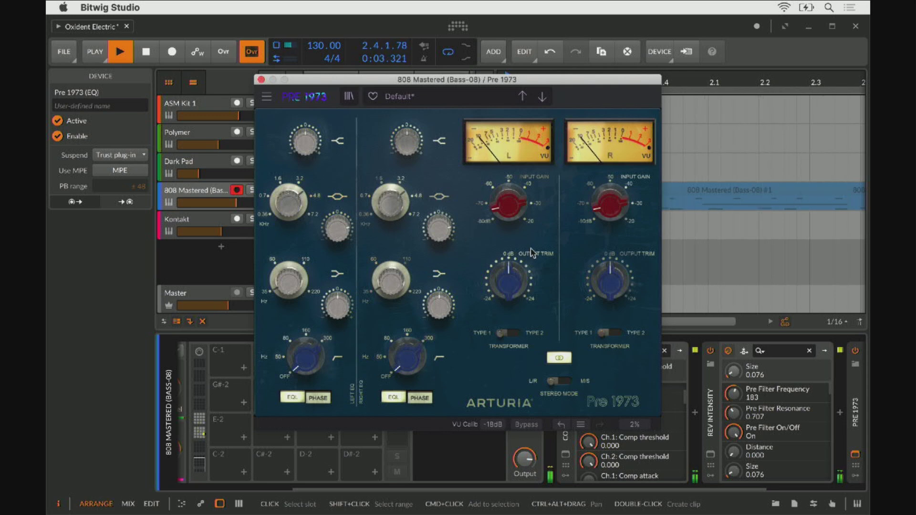
- Close the Pre 1973 window and delete the preamp from the 808 Mastered track's device chain
{"action": "left_click", "coordinate": [261, 79]}
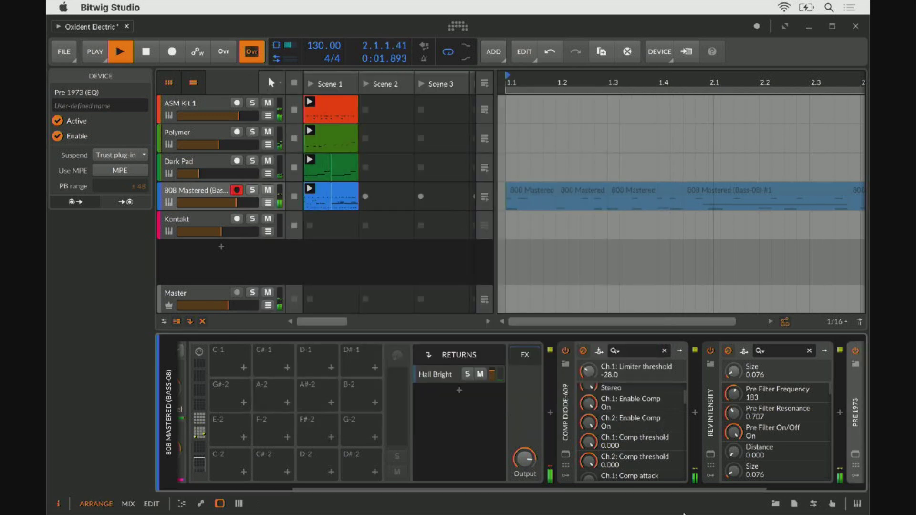
{"action": "scroll", "coordinate": [788, 384], "scroll_direction": "right", "scroll_amount": 3}
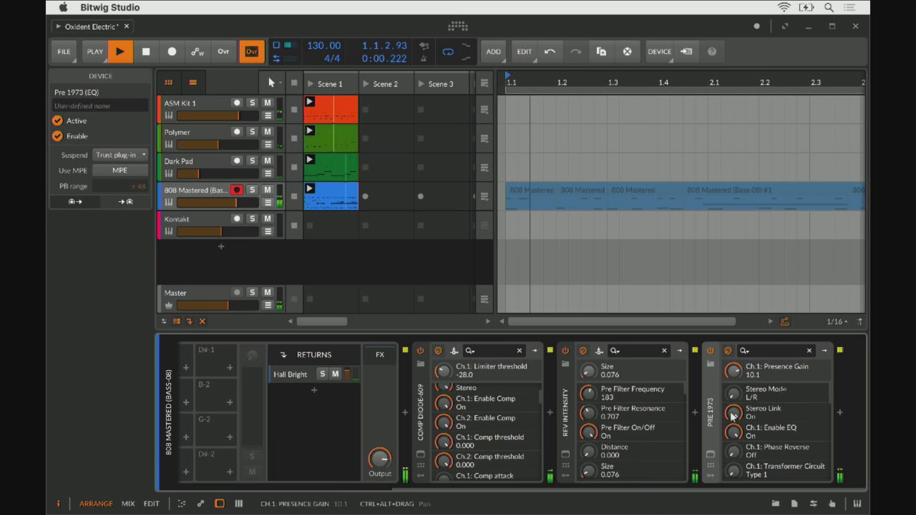
{"action": "left_click", "coordinate": [711, 366]}
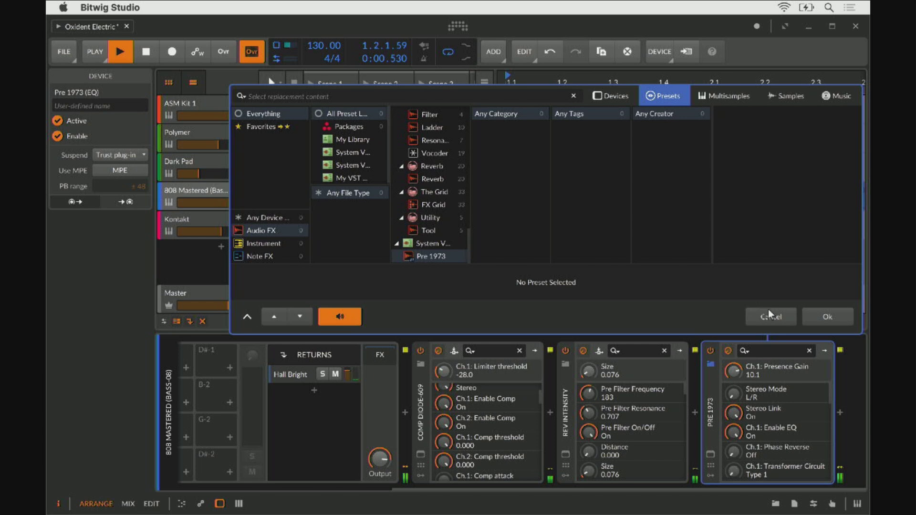
{"action": "left_click", "coordinate": [768, 315]}
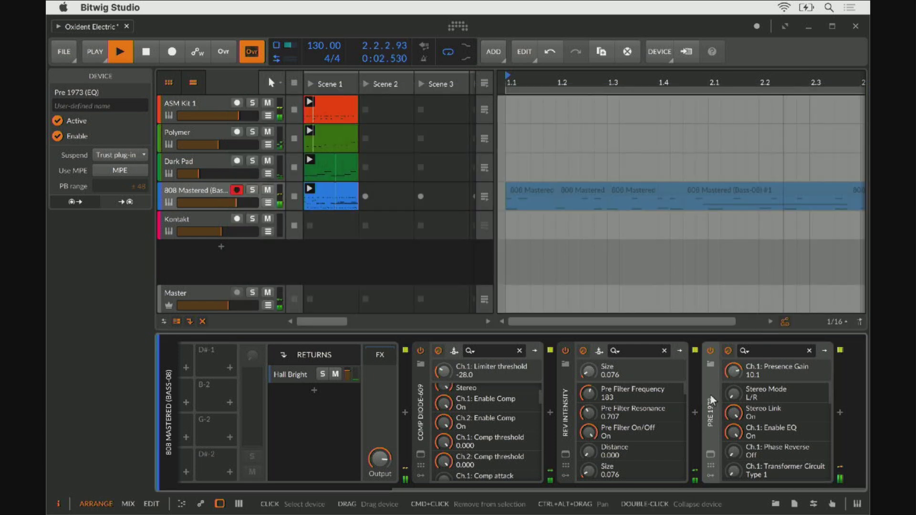
{"action": "key", "text": "Delete"}
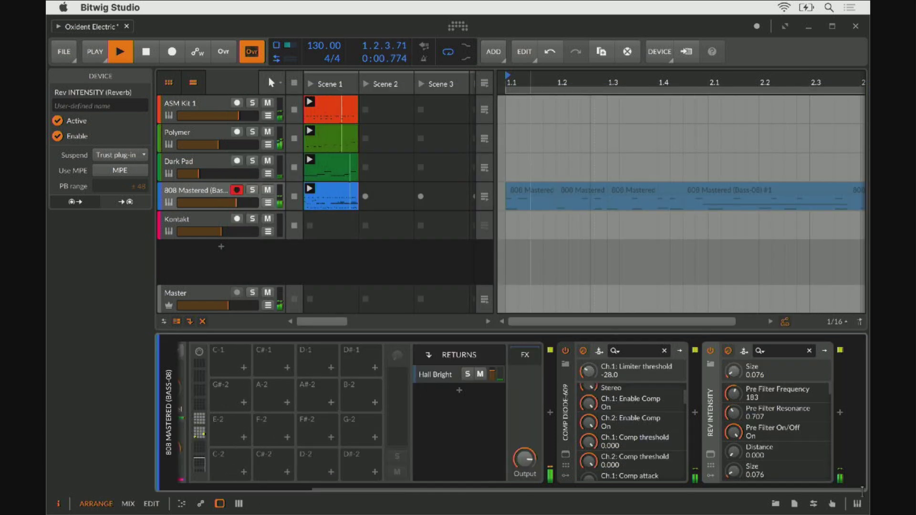
- Add Arturia's Pre TridA preamp after Rev INTENSITY on the 808 Mastered track, filtering the device list by Arturia
{"action": "left_click", "coordinate": [840, 413]}
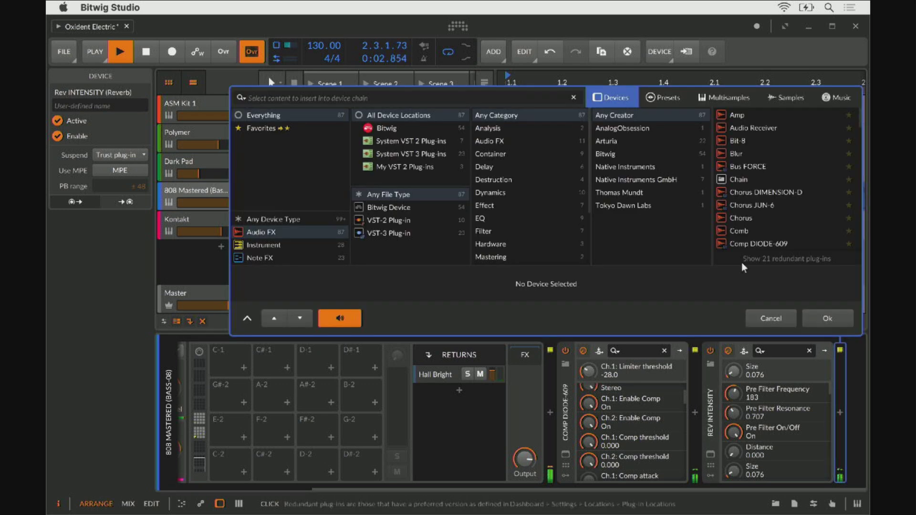
{"action": "left_click", "coordinate": [610, 140]}
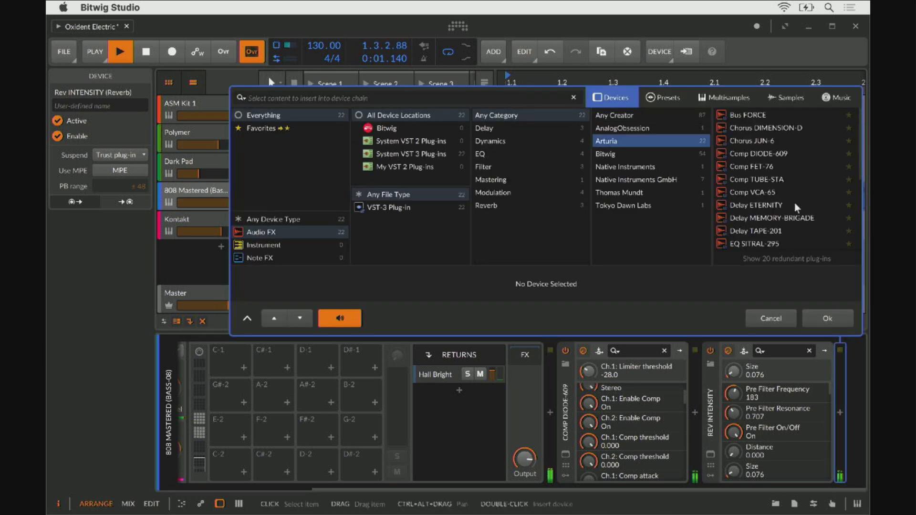
{"action": "scroll", "coordinate": [795, 198], "scroll_direction": "down", "scroll_amount": 5}
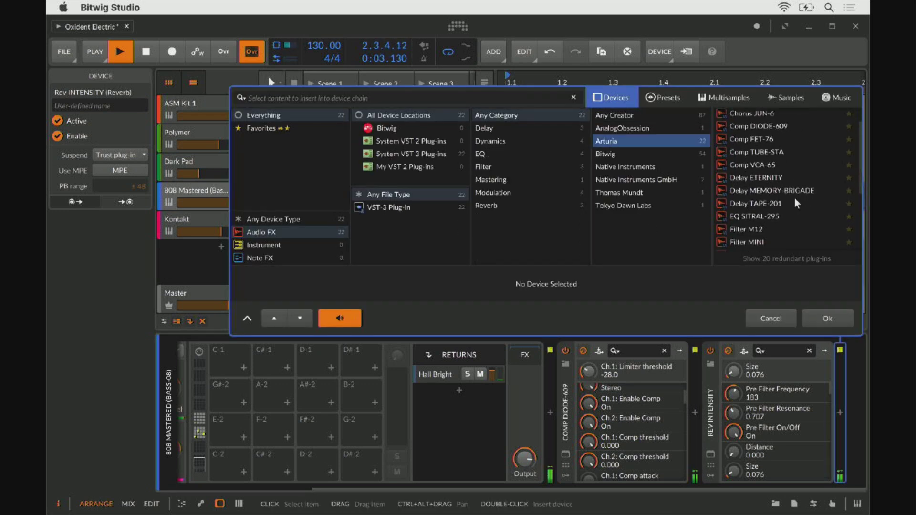
{"action": "scroll", "coordinate": [795, 199], "scroll_direction": "down", "scroll_amount": 4}
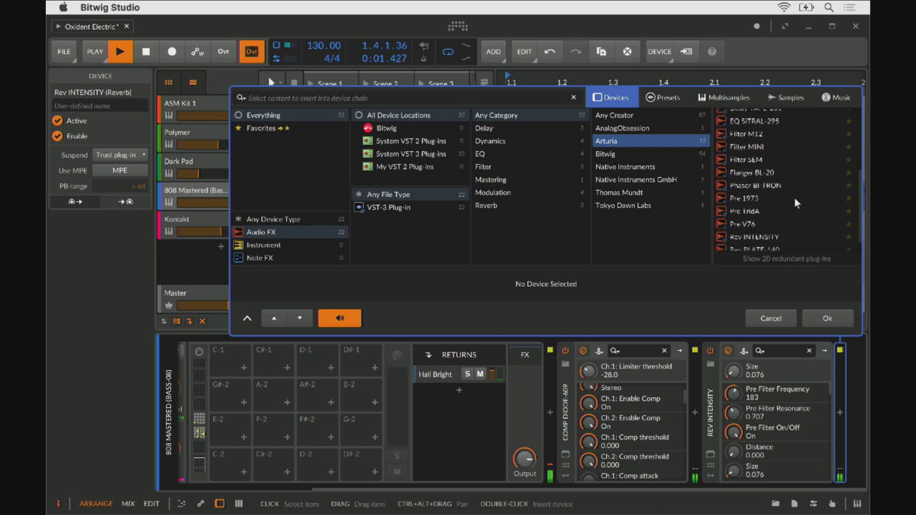
{"action": "scroll", "coordinate": [795, 198], "scroll_direction": "down", "scroll_amount": 1}
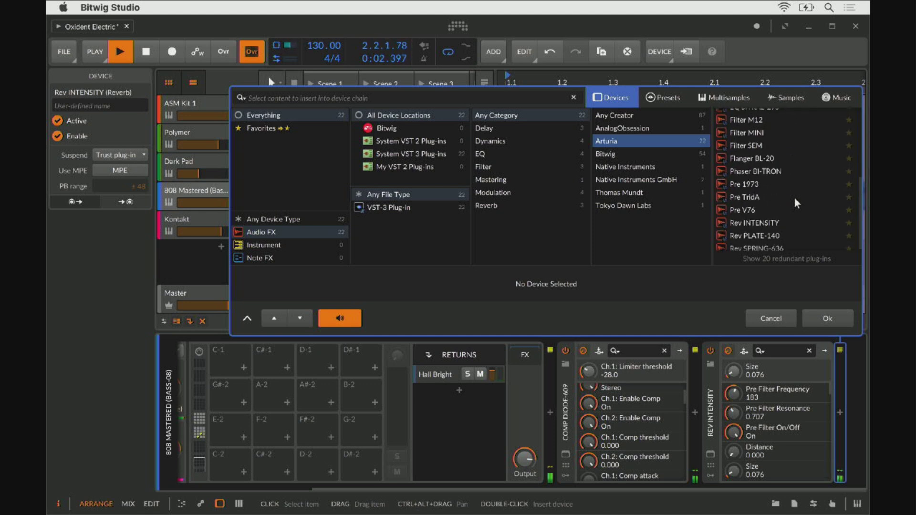
{"action": "left_click", "coordinate": [743, 196]}
{"action": "left_click", "coordinate": [821, 311]}
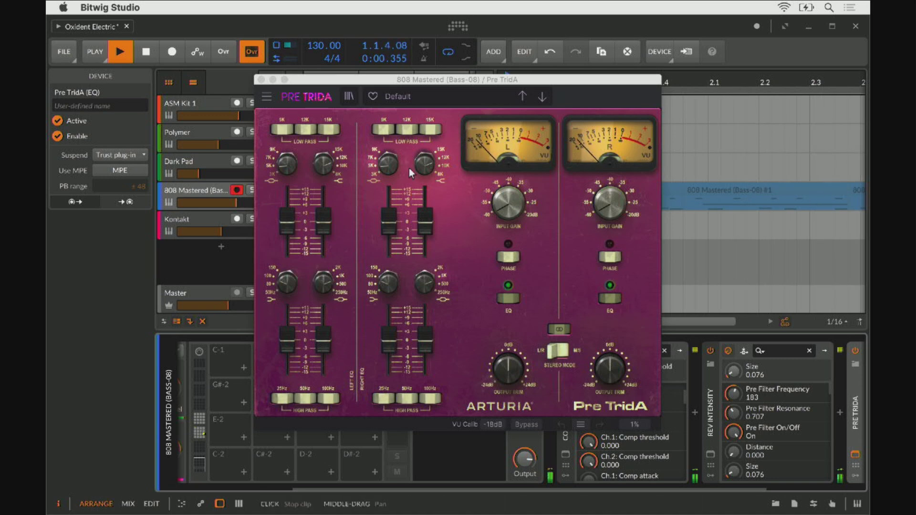
- Boost the gains of the Pre TridA's two upper EQ bands and try out its low-pass filter switches
{"action": "left_click_drag", "start_coordinate": [428, 220], "coordinate": [423, 170]}
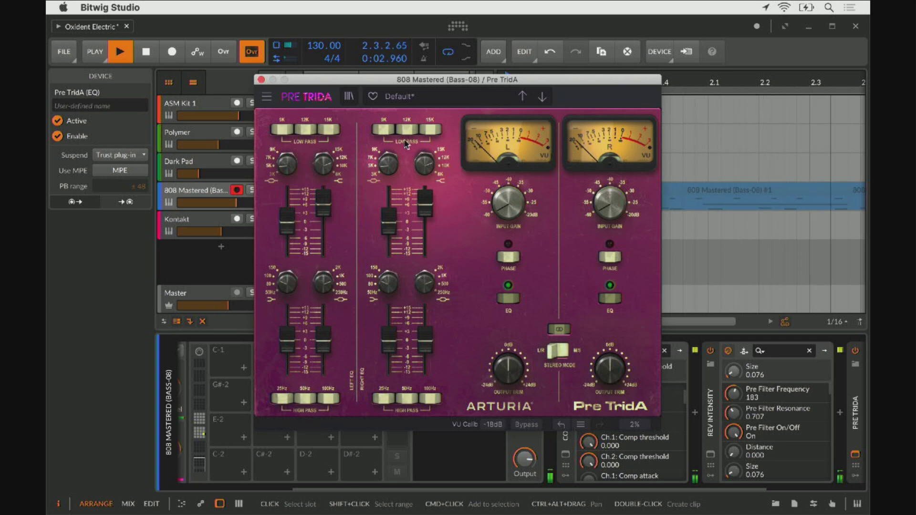
{"action": "left_click_drag", "start_coordinate": [389, 216], "coordinate": [389, 206]}
{"action": "left_click", "coordinate": [410, 132]}
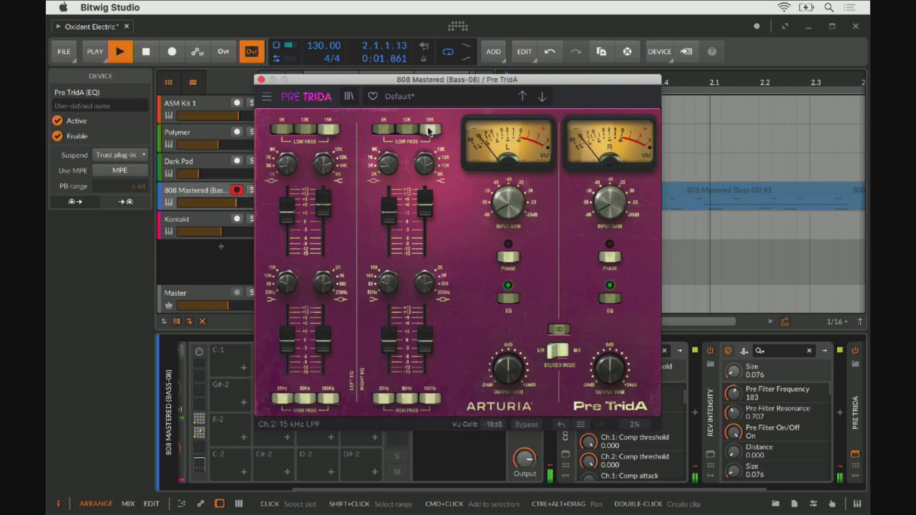
{"action": "left_click", "coordinate": [383, 133]}
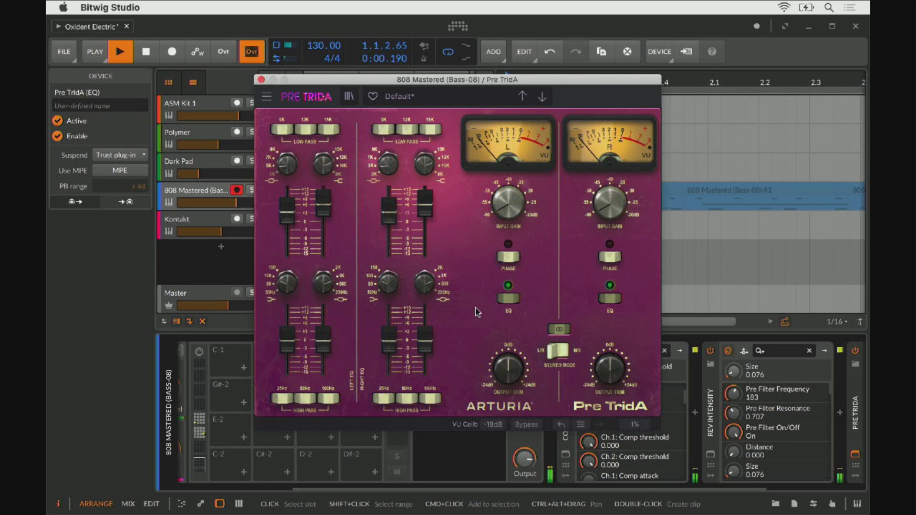
- Boost the Pre TridA's Bell 1 band to about +9.1 dB at 2 kHz and set the low-shelf gain to about 0.15 dB
{"action": "mouse_move", "coordinate": [434, 337]}
{"action": "left_mouse_down"}
{"action": "mouse_move", "coordinate": [434, 313]}
{"action": "mouse_move", "coordinate": [435, 321]}
{"action": "left_mouse_up"}
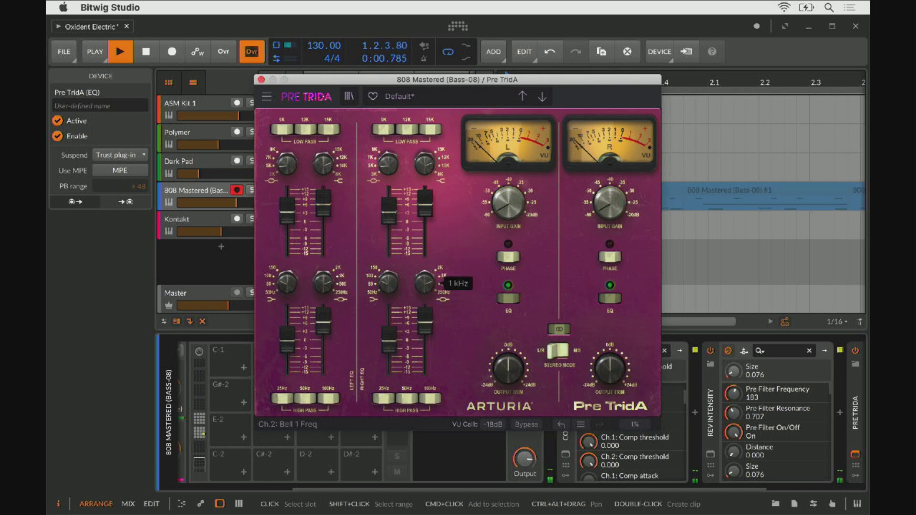
{"action": "left_click_drag", "start_coordinate": [425, 283], "coordinate": [424, 287]}
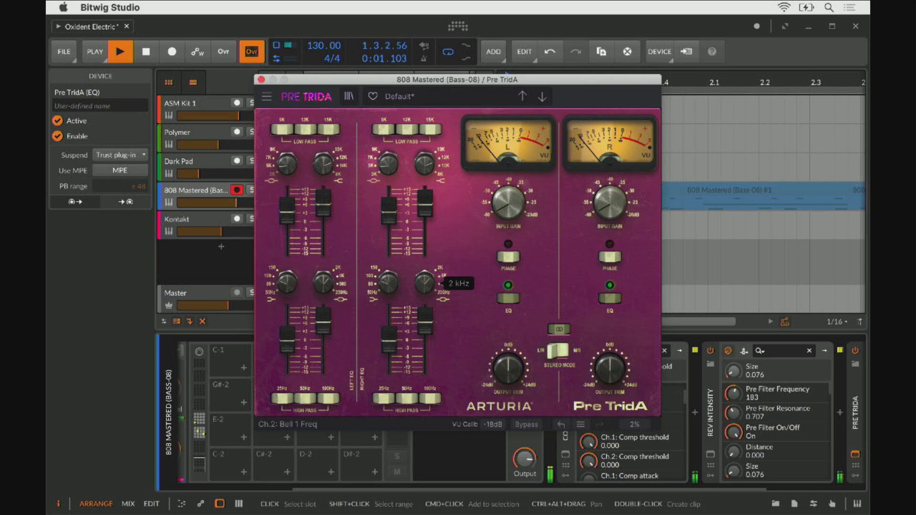
{"action": "left_click_drag", "start_coordinate": [425, 321], "coordinate": [425, 314]}
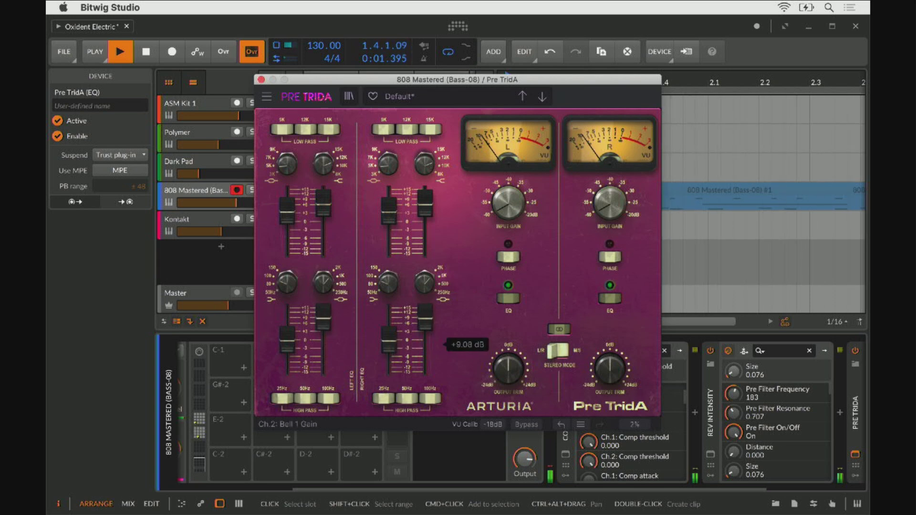
{"action": "mouse_move", "coordinate": [394, 349]}
{"action": "left_mouse_down"}
{"action": "mouse_move", "coordinate": [389, 325]}
{"action": "mouse_move", "coordinate": [389, 339]}
{"action": "left_mouse_up"}
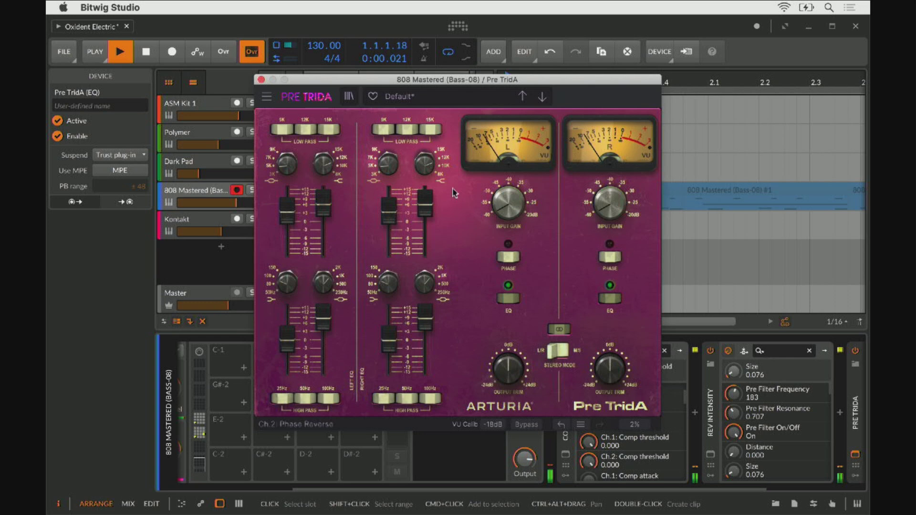
- Close the Pre TridA window and delete the preamp from the 808 Mastered track's device chain
{"action": "left_click", "coordinate": [261, 80]}
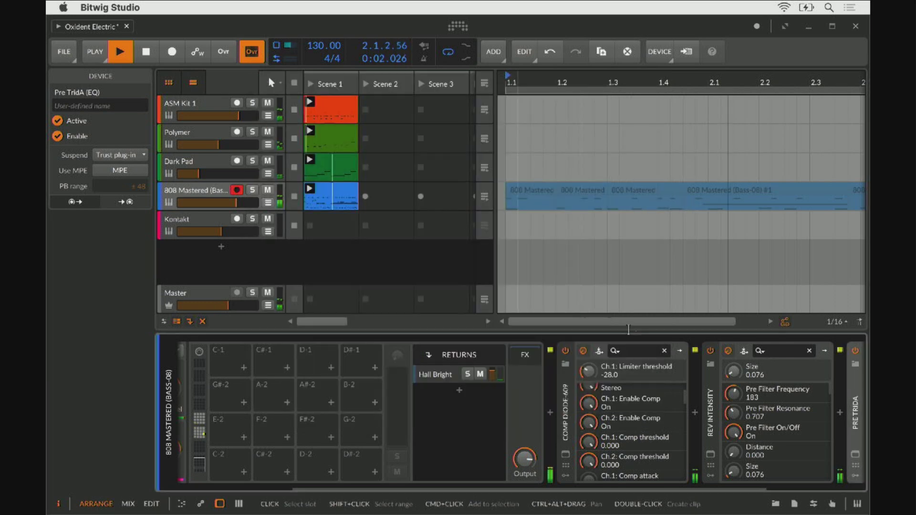
{"action": "scroll", "coordinate": [628, 336], "scroll_direction": "right", "scroll_amount": 5}
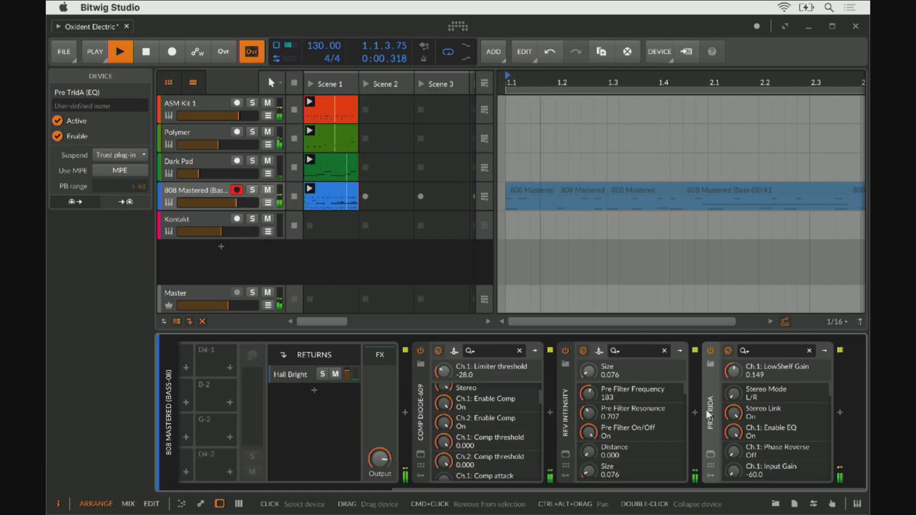
{"action": "key", "text": "Delete"}
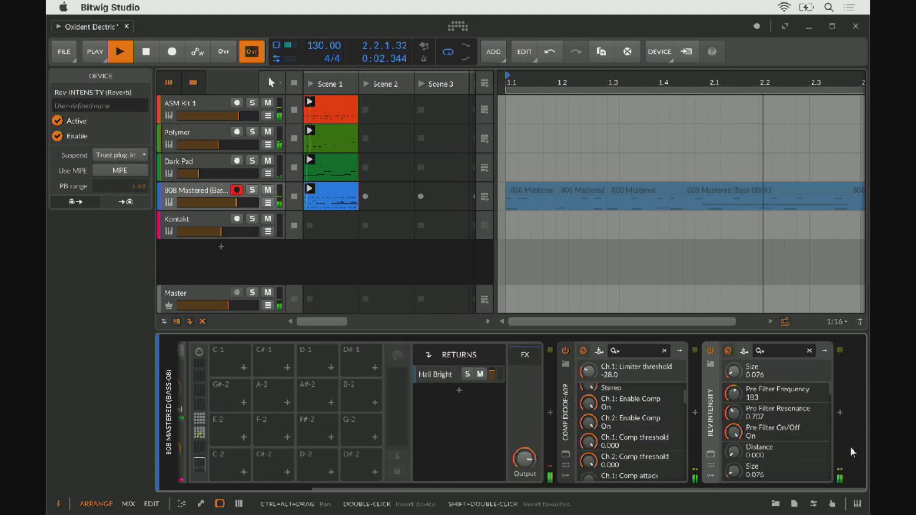
- Add Arturia's Pre V76 preamp after Rev INTENSITY on the 808 Mastered track, filtering the device list by Arturia
{"action": "left_click", "coordinate": [840, 412]}
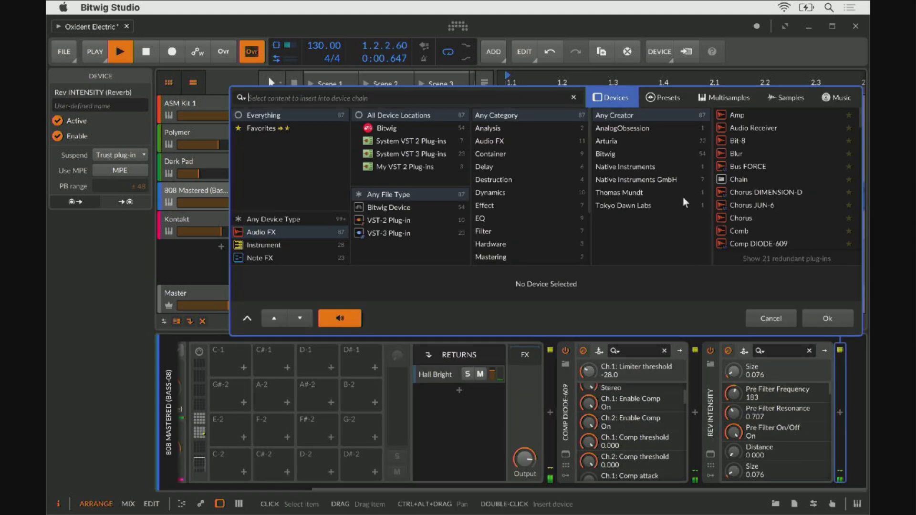
{"action": "left_click", "coordinate": [605, 141]}
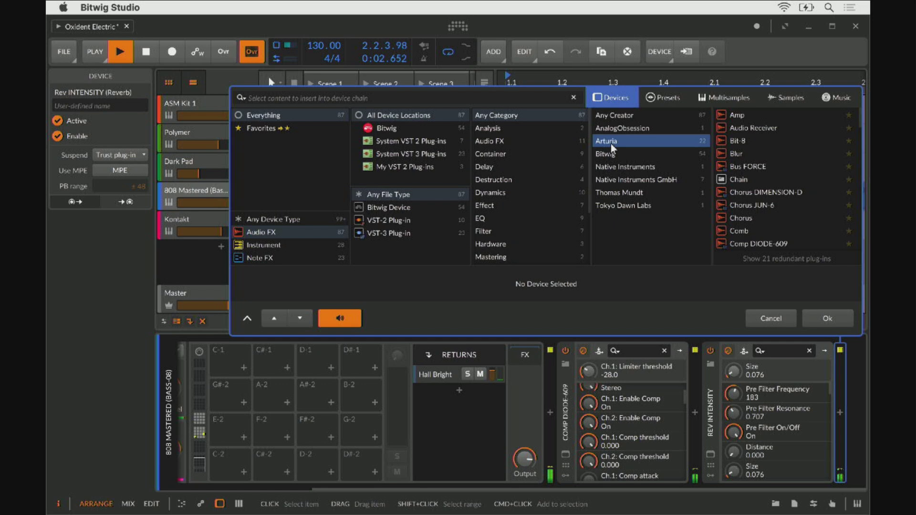
{"action": "scroll", "coordinate": [758, 183], "scroll_direction": "down", "scroll_amount": 5}
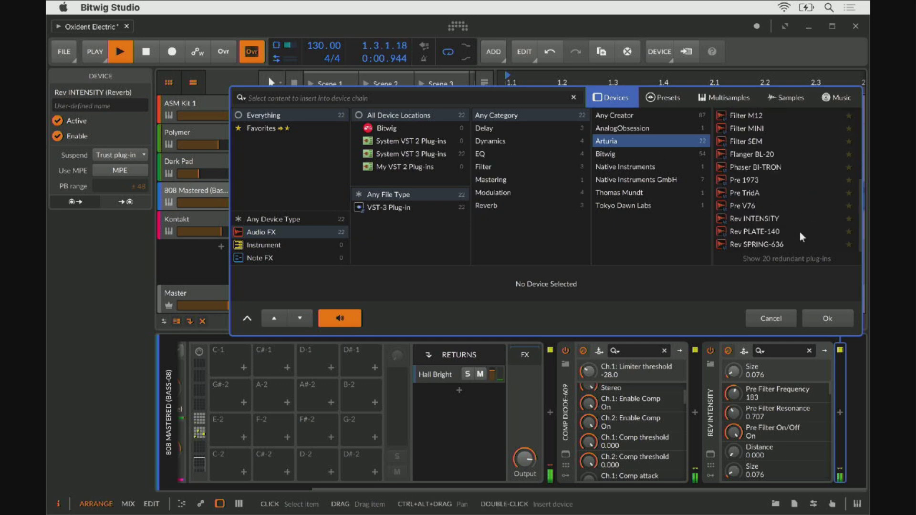
{"action": "left_click", "coordinate": [743, 205]}
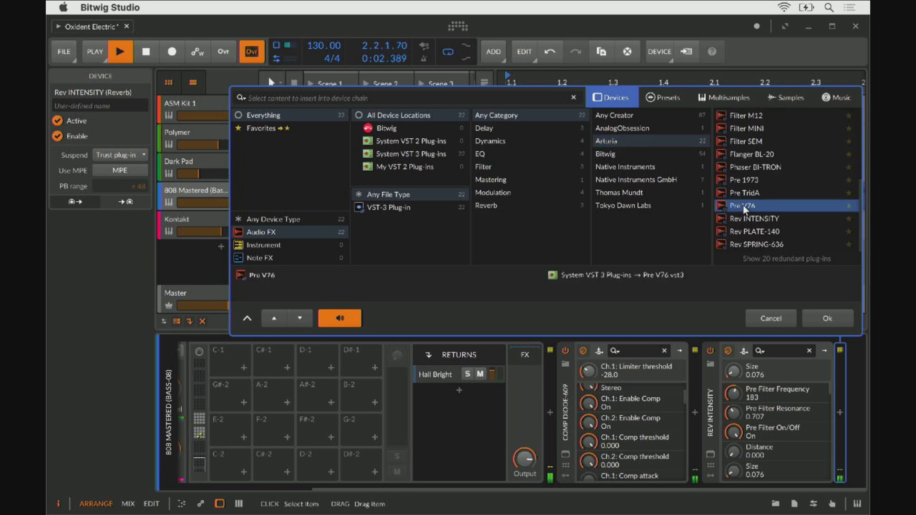
{"action": "left_click", "coordinate": [835, 319]}
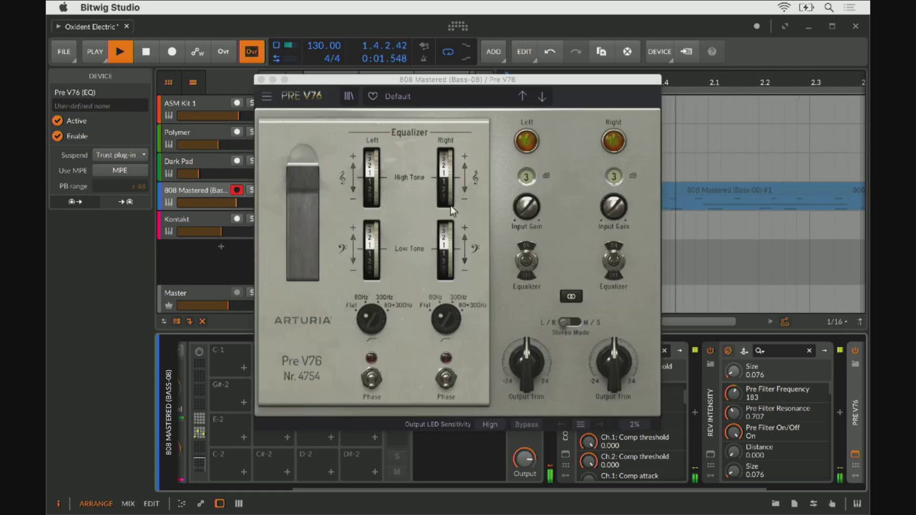
- Raise the Pre V76's high-tone gain to about 4 and adjust its linked high-pass filter selector
{"action": "left_click_drag", "start_coordinate": [371, 184], "coordinate": [373, 190]}
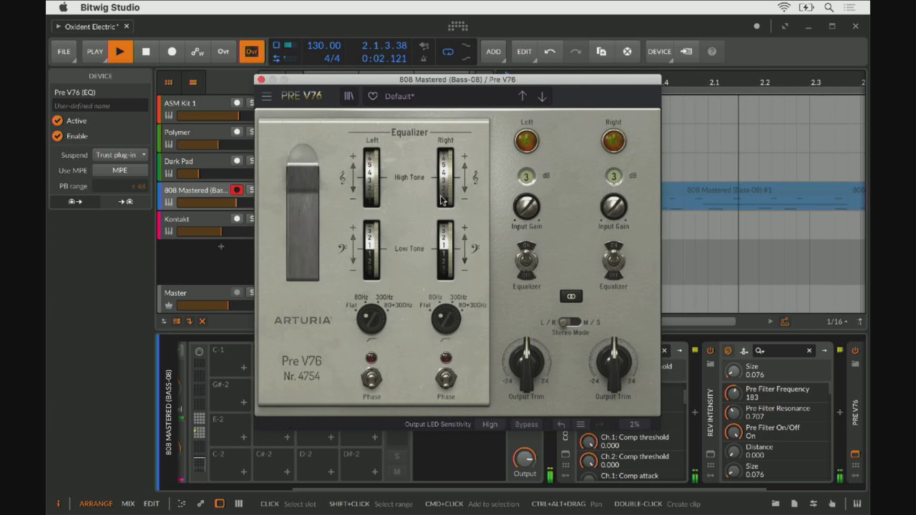
{"action": "left_click_drag", "start_coordinate": [442, 193], "coordinate": [441, 195]}
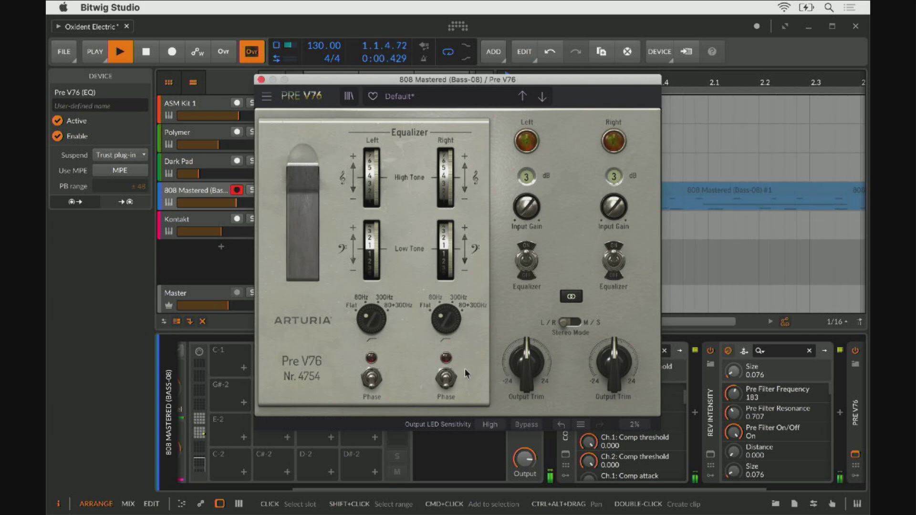
{"action": "left_click_drag", "start_coordinate": [446, 327], "coordinate": [446, 320]}
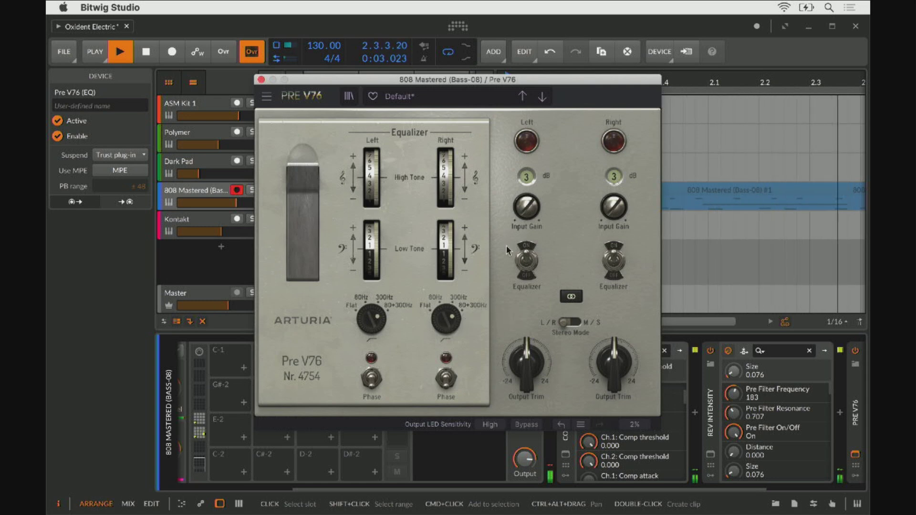
- Try the Pre V76's low-tone gain at +10 dB, bring it back down to about -1, and raise the high-tone gain to 10
{"action": "left_click_drag", "start_coordinate": [451, 248], "coordinate": [451, 208]}
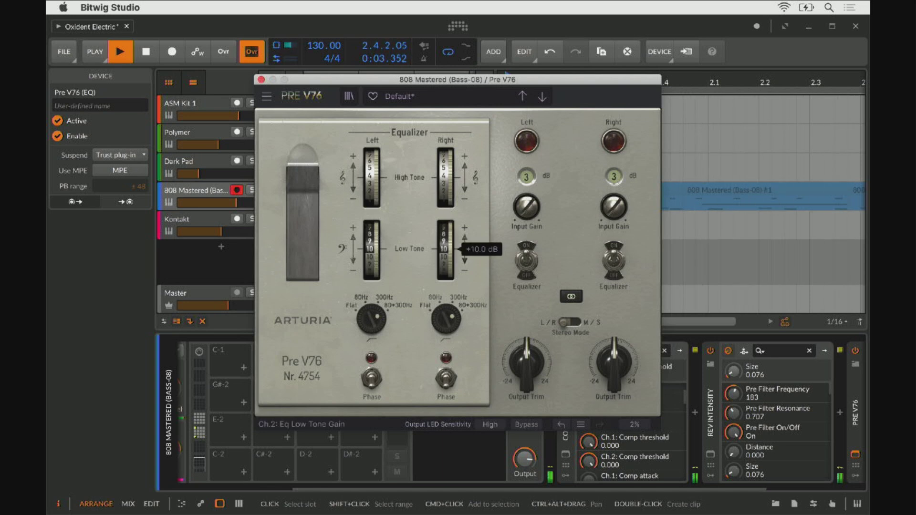
{"action": "left_click_drag", "start_coordinate": [446, 249], "coordinate": [446, 241]}
{"action": "left_click_drag", "start_coordinate": [446, 177], "coordinate": [446, 181]}
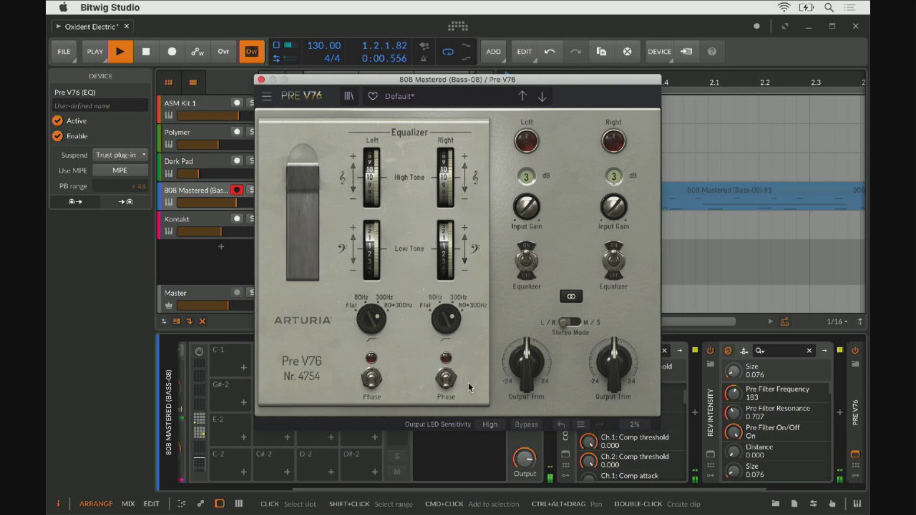
- Adjust the Pre V76's high-pass selector, set its linked high-tone gain to about -4.4 dB, and close its window
{"action": "left_click_drag", "start_coordinate": [371, 319], "coordinate": [371, 310]}
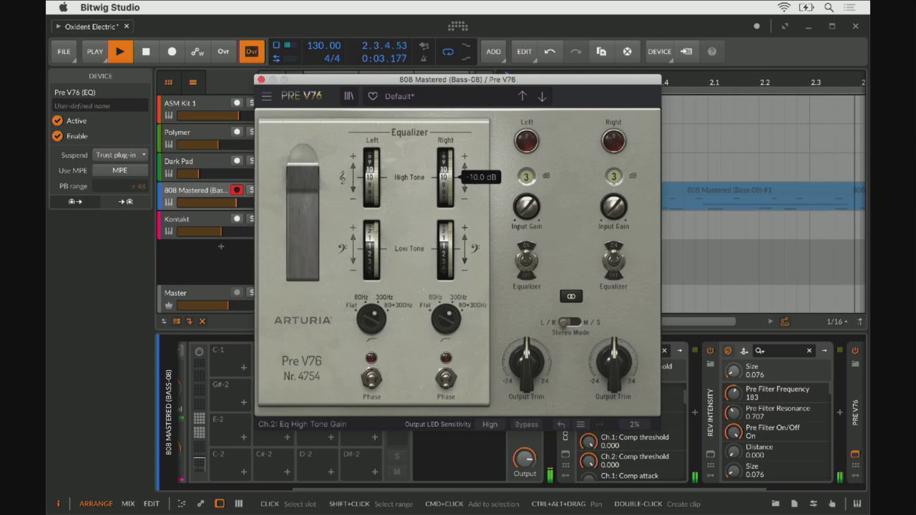
{"action": "left_click_drag", "start_coordinate": [445, 177], "coordinate": [445, 169]}
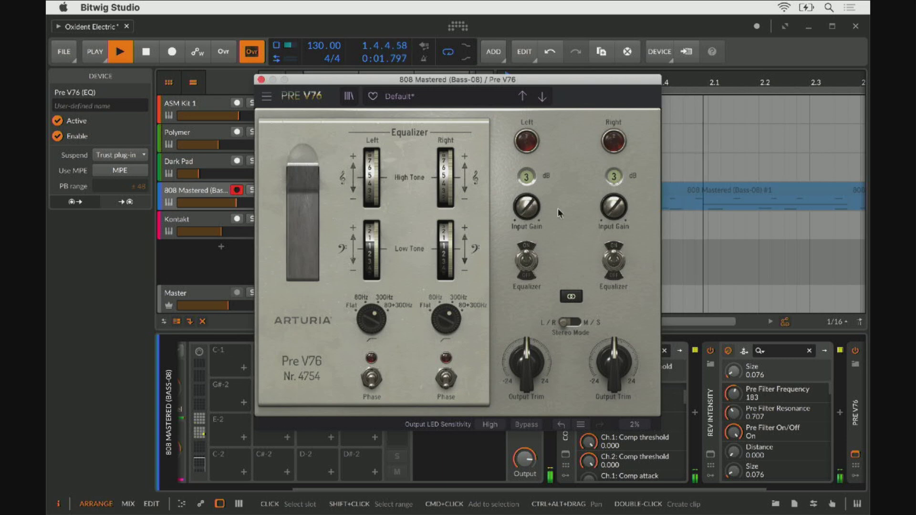
{"action": "left_click_drag", "start_coordinate": [531, 84], "coordinate": [574, 98]}
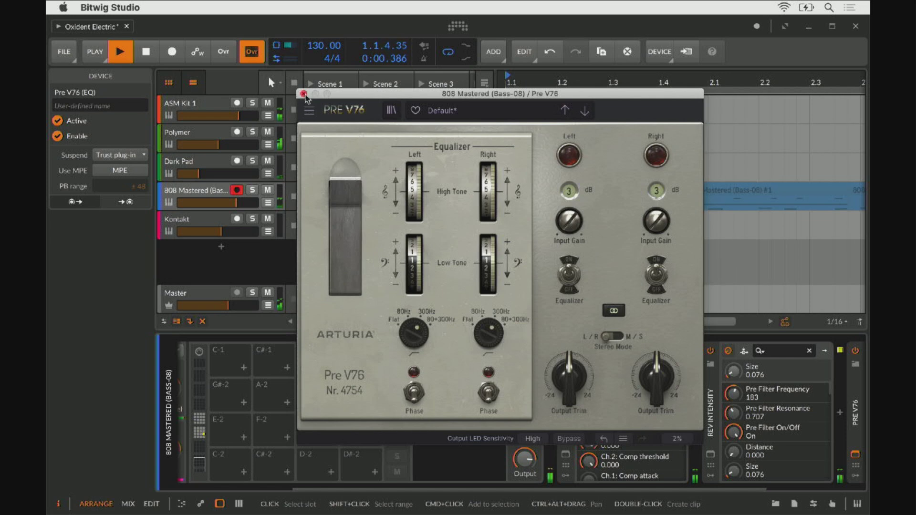
{"action": "left_click", "coordinate": [304, 94]}
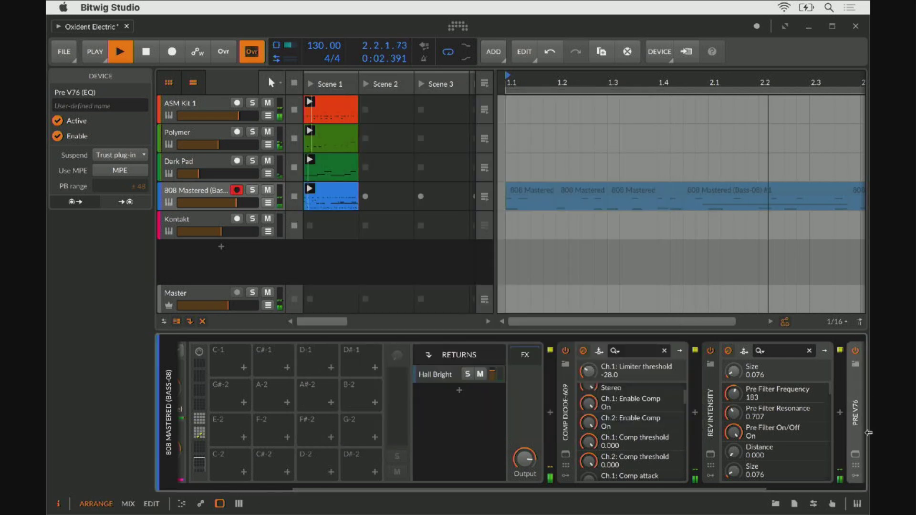
- Delete the Pre V76 preamp from the 808 Mastered track's device chain
{"action": "left_click", "coordinate": [853, 427]}
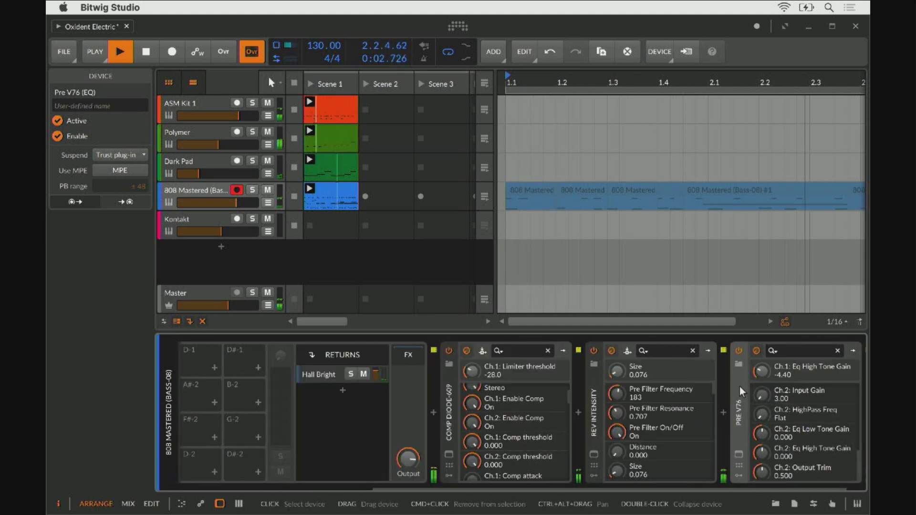
{"action": "scroll", "coordinate": [740, 386], "scroll_direction": "left", "scroll_amount": 3}
{"action": "left_click", "coordinate": [741, 391]}
- Add Arturia's Pre 1973 preamp after Rev INTENSITY on the 808 Mastered track, filtering the device list by Arturia
{"action": "left_click", "coordinate": [840, 413]}
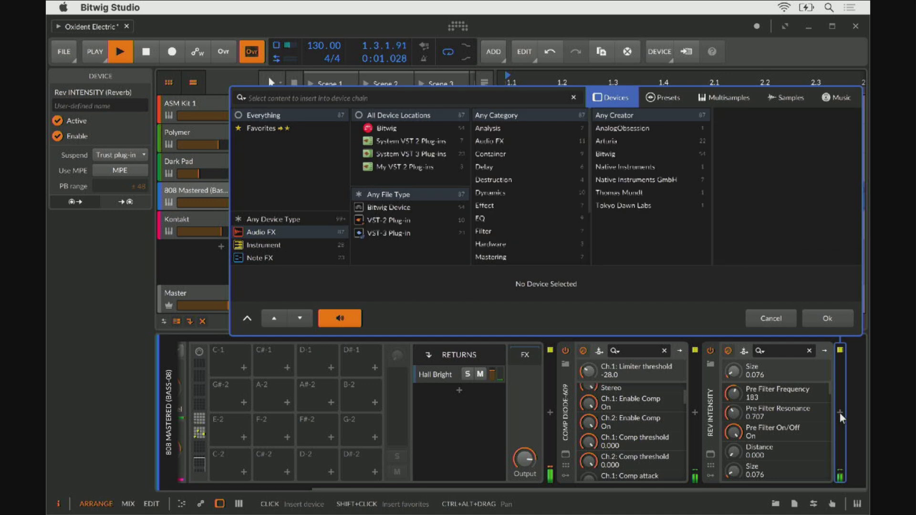
{"action": "scroll", "coordinate": [778, 195], "scroll_direction": "down", "scroll_amount": 5}
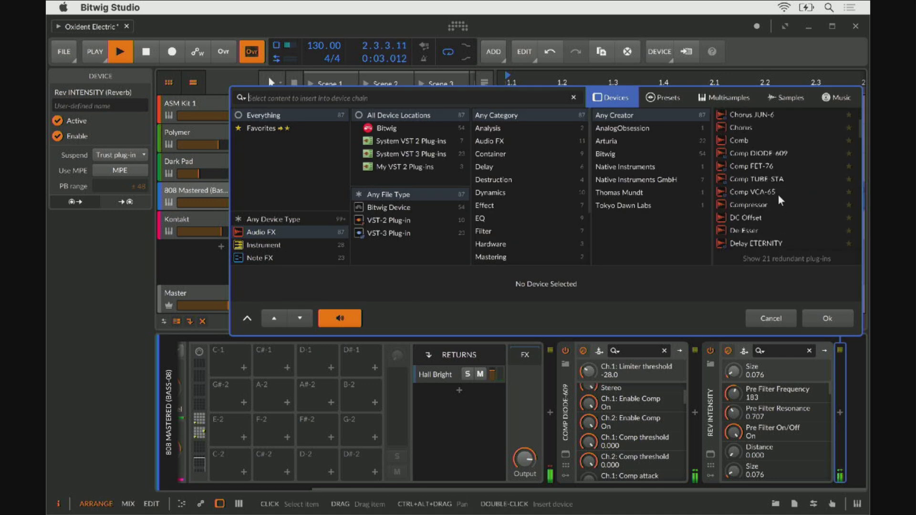
{"action": "scroll", "coordinate": [778, 195], "scroll_direction": "down", "scroll_amount": 5}
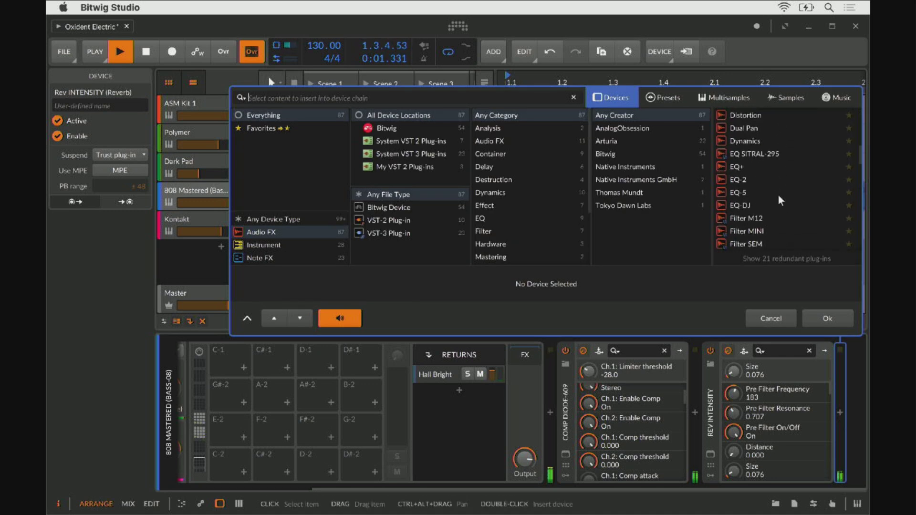
{"action": "left_click", "coordinate": [619, 137]}
{"action": "scroll", "coordinate": [793, 170], "scroll_direction": "down", "scroll_amount": 4}
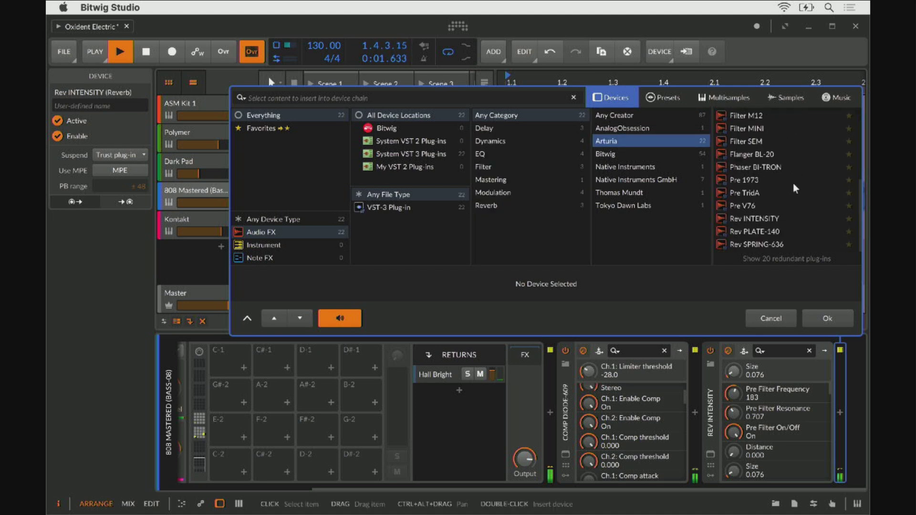
{"action": "scroll", "coordinate": [791, 182], "scroll_direction": "up", "scroll_amount": 1}
{"action": "left_click", "coordinate": [761, 196]}
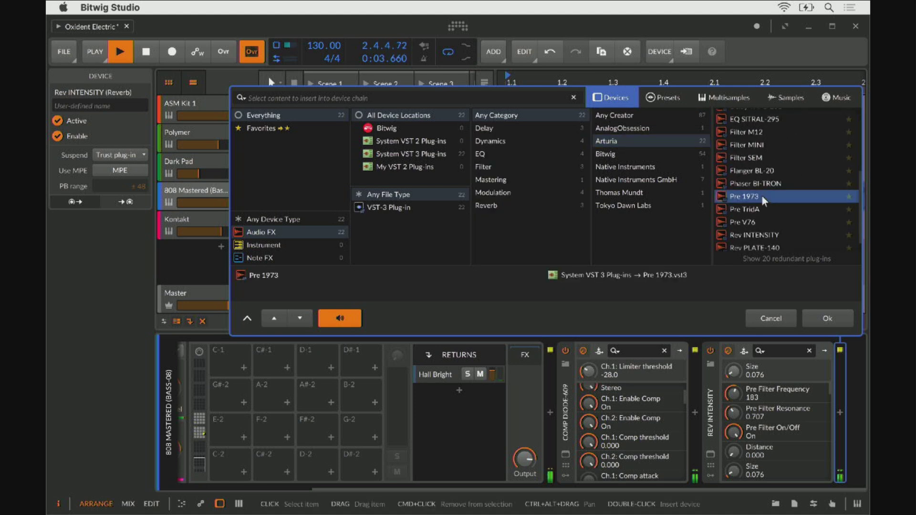
{"action": "left_click", "coordinate": [837, 318]}
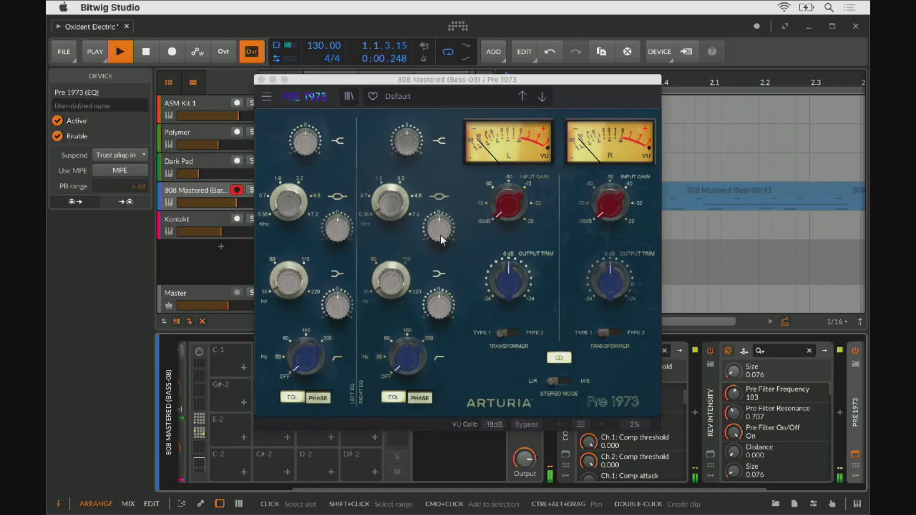
- Raise the Pre 1973's presence gain to about +6.6 dB, adjust its presence frequency, and close the preamp window
{"action": "left_click_drag", "start_coordinate": [439, 231], "coordinate": [439, 212]}
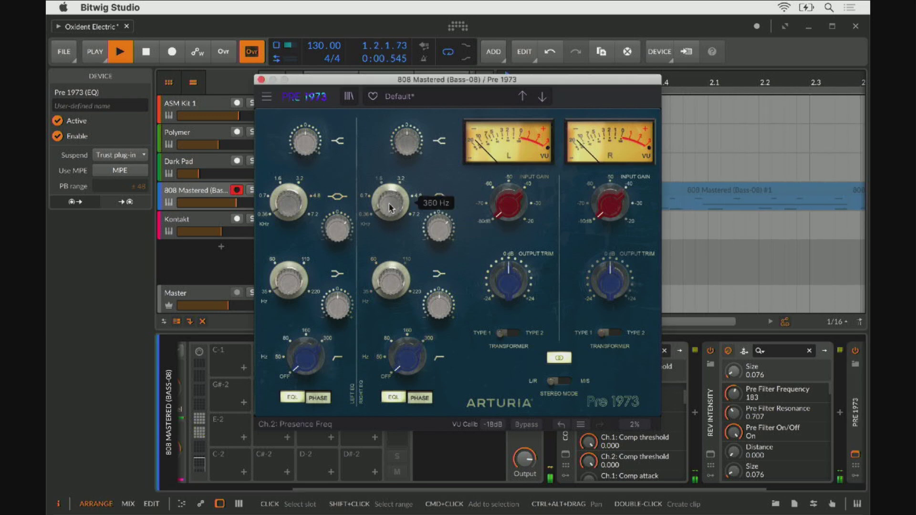
{"action": "left_click_drag", "start_coordinate": [390, 202], "coordinate": [390, 186]}
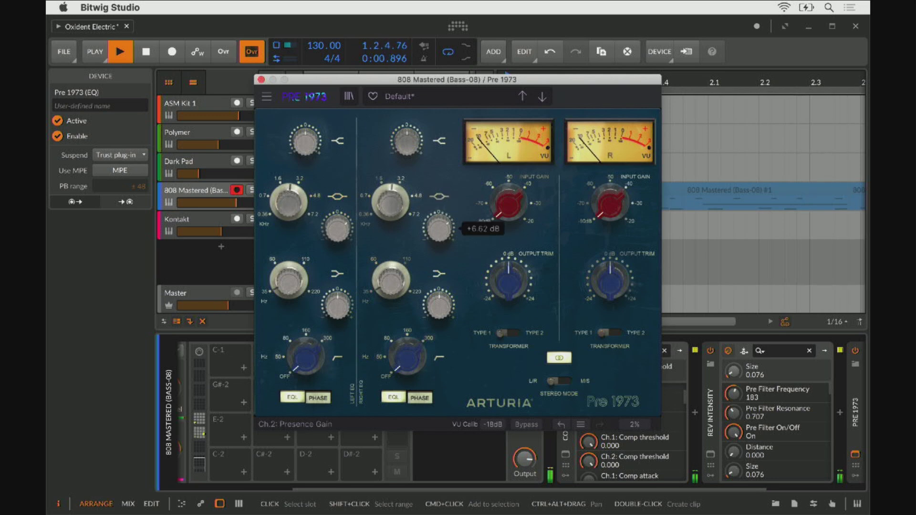
{"action": "left_click_drag", "start_coordinate": [439, 229], "coordinate": [439, 225]}
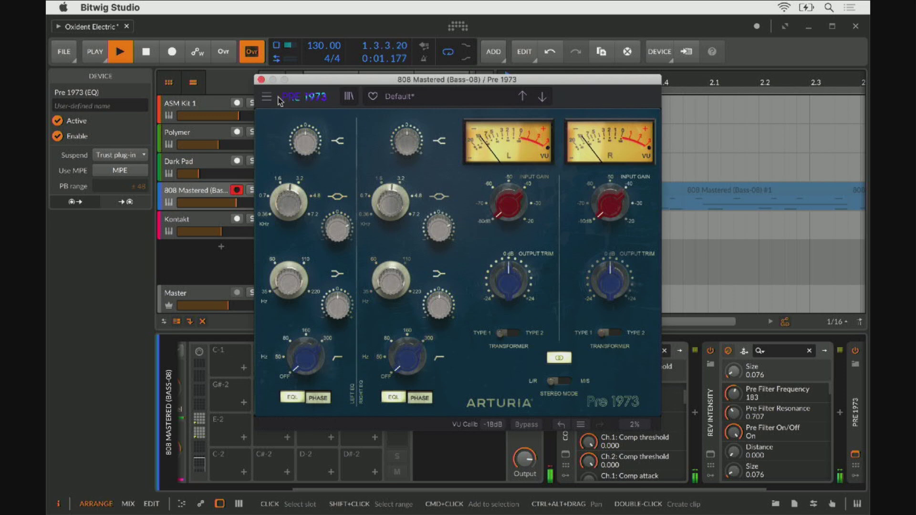
{"action": "left_click", "coordinate": [261, 80]}
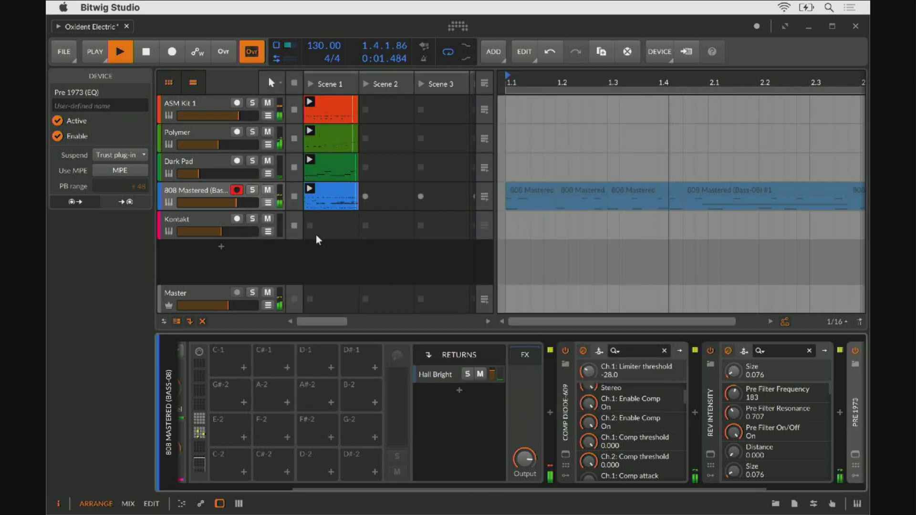
- Stop the playing clips on the 808 Mastered and Dark Pad tracks
{"action": "left_click", "coordinate": [199, 196]}
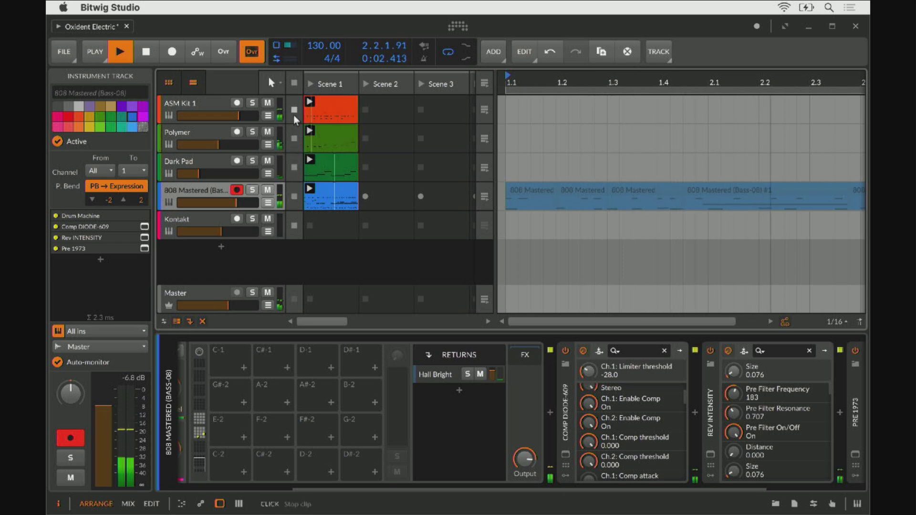
{"action": "left_click", "coordinate": [295, 197]}
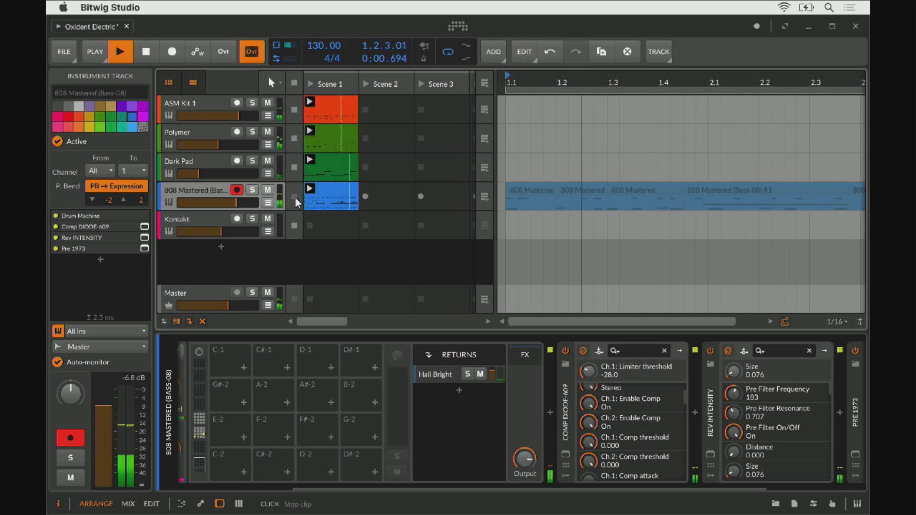
{"action": "left_click", "coordinate": [289, 161]}
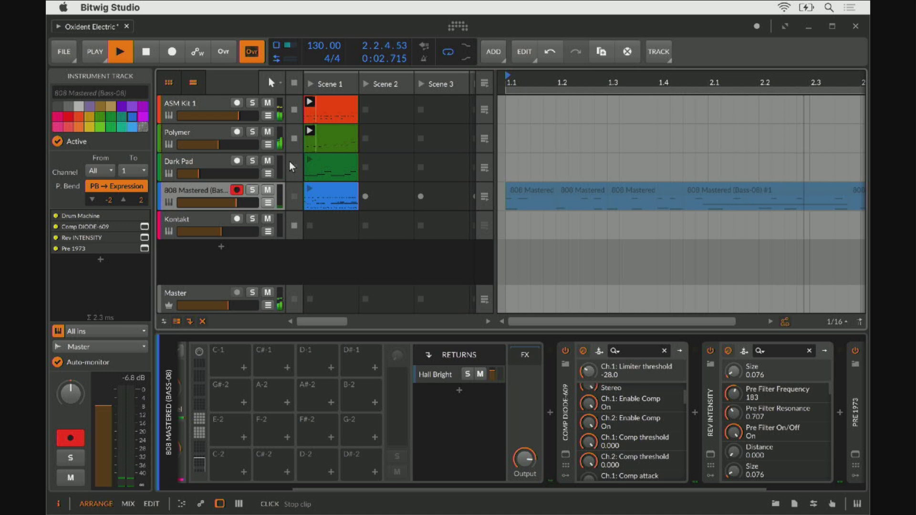
- Examine the Chorus JUN-6 settings on the Polymer track in the effect's own window, and close it
{"action": "left_click", "coordinate": [199, 135]}
{"action": "left_click_drag", "start_coordinate": [459, 389], "coordinate": [459, 358]}
{"action": "left_click", "coordinate": [731, 410]}
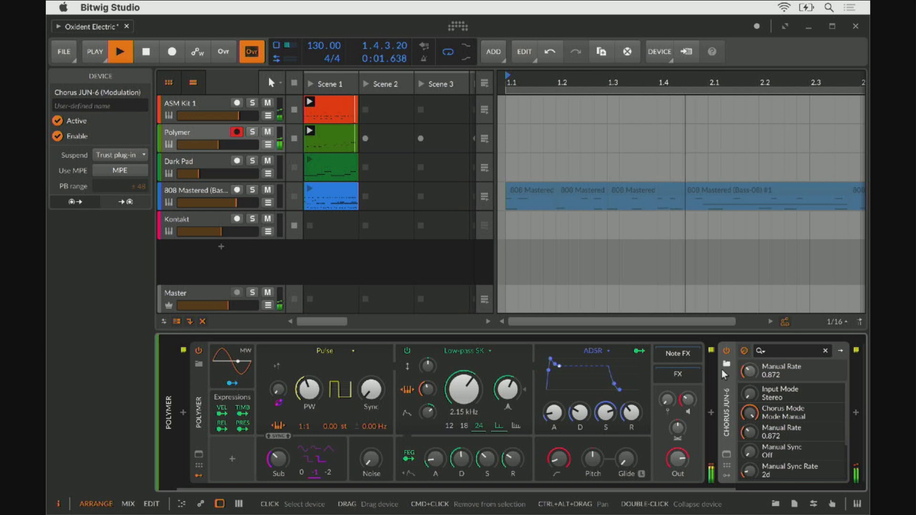
{"action": "left_click", "coordinate": [727, 454]}
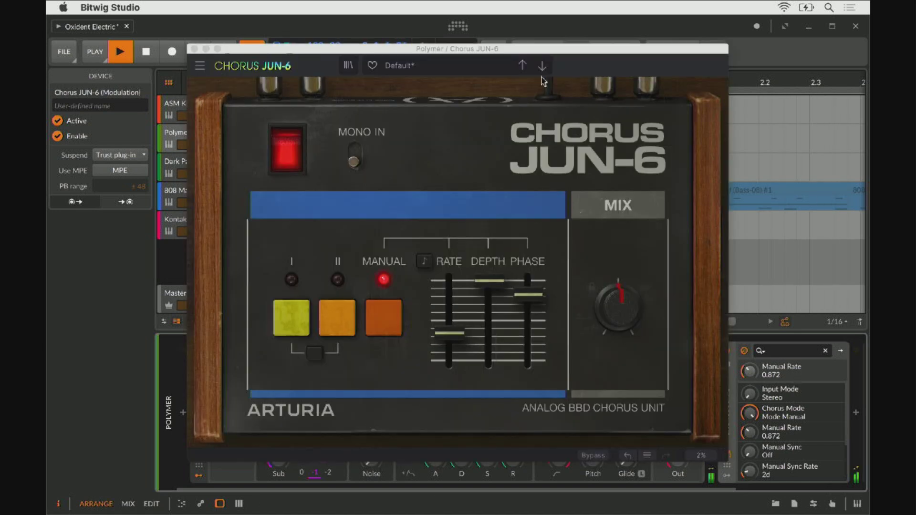
{"action": "left_click", "coordinate": [209, 54]}
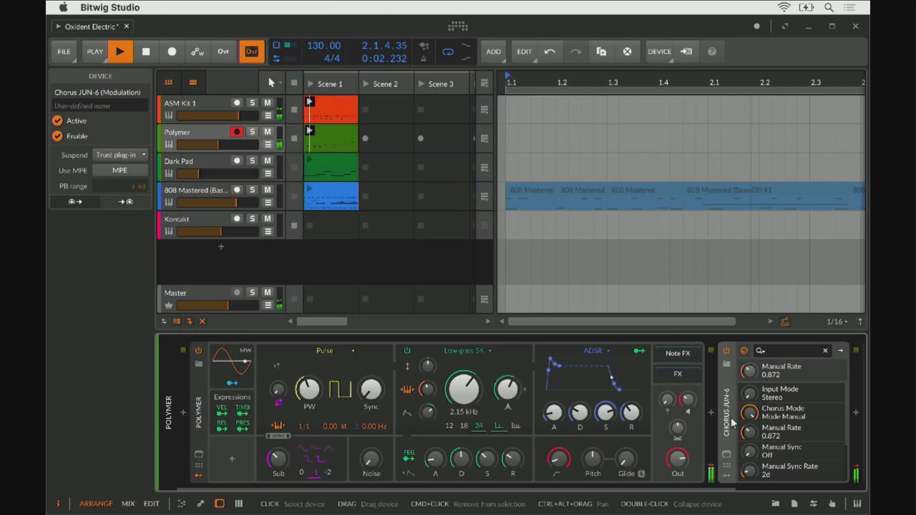
{"action": "left_click", "coordinate": [761, 350]}
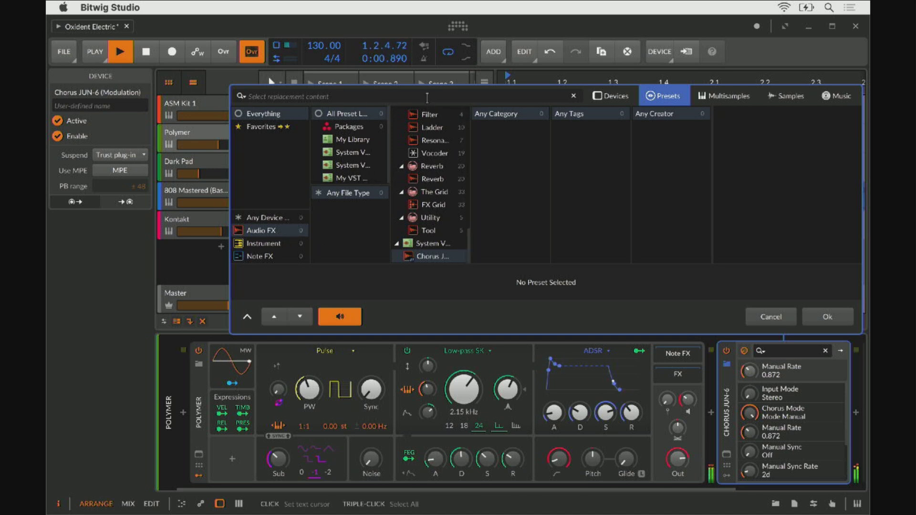
{"action": "type", "text": "d"}
{"action": "key", "text": "BackSpace"}
{"action": "type", "text": "choru"}
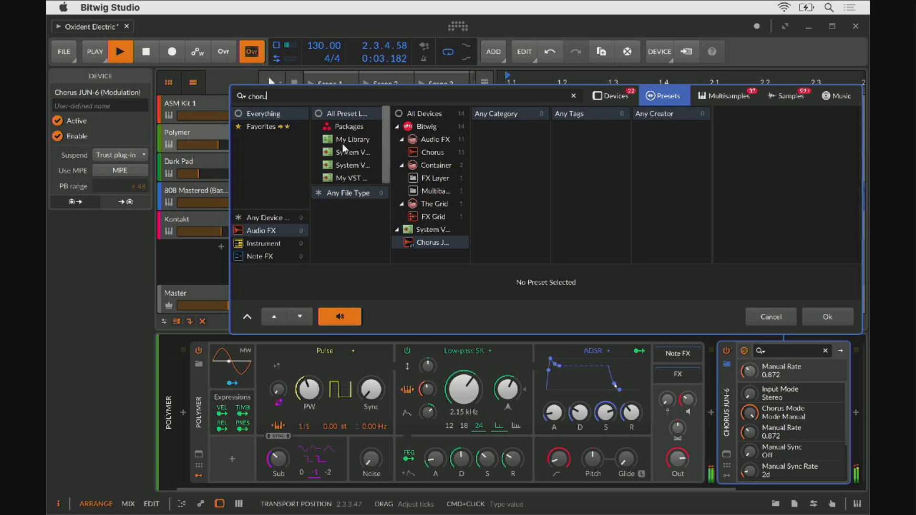
{"action": "left_click_drag", "start_coordinate": [472, 234], "coordinate": [547, 247]}
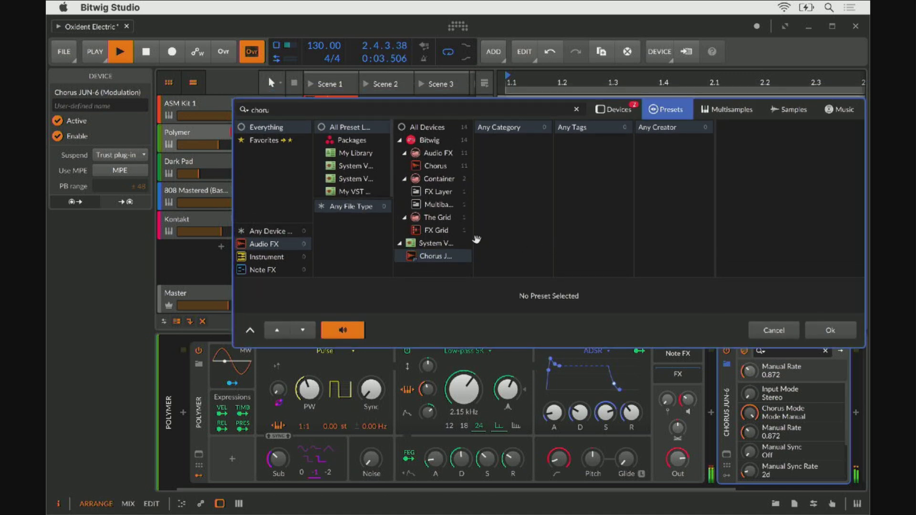
{"action": "left_click", "coordinate": [440, 257]}
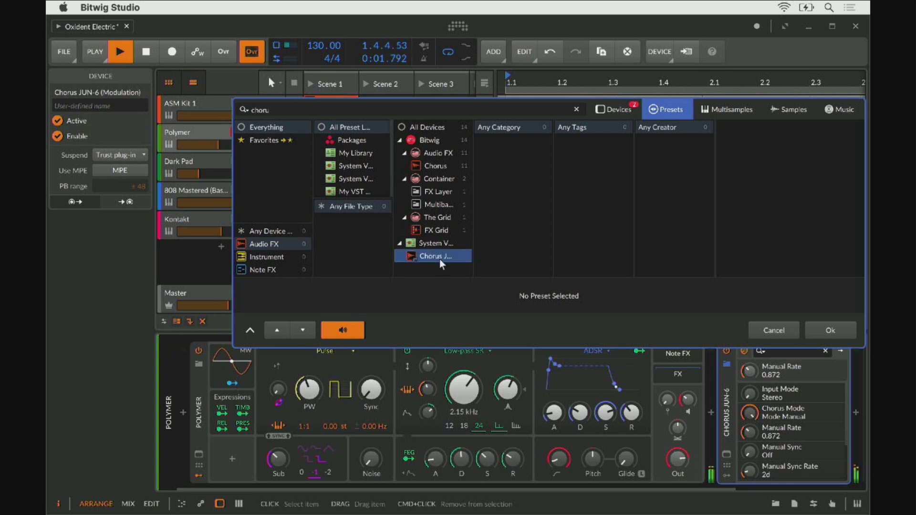
{"action": "left_click", "coordinate": [432, 166]}
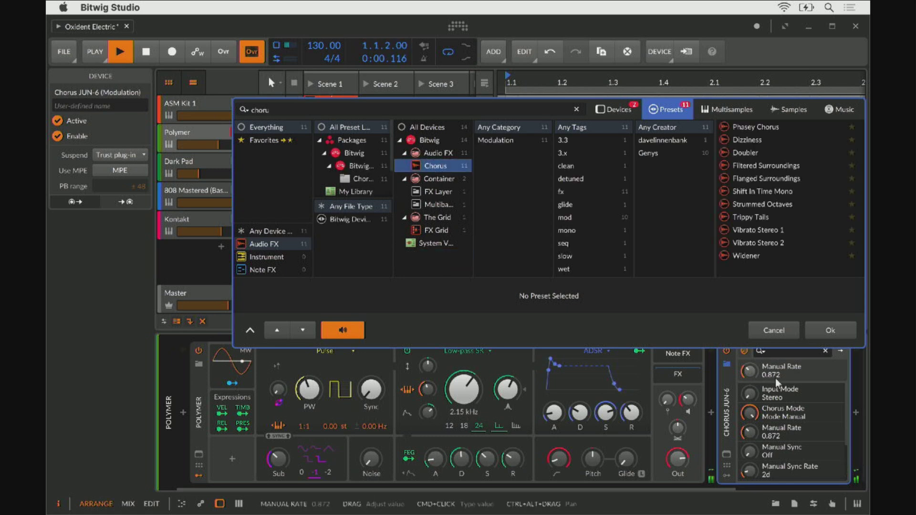
{"action": "left_click", "coordinate": [823, 337]}
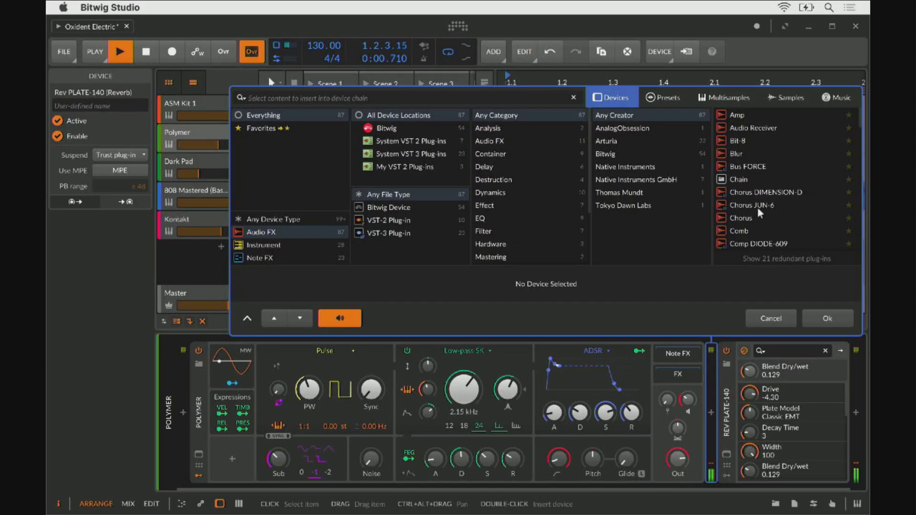
- Insert Arturia's Chorus DIMENSION-D before Rev PLATE-140 on the Polymer track in place of Chorus JUN-6, filtering by Arturia
{"action": "left_click", "coordinate": [613, 142]}
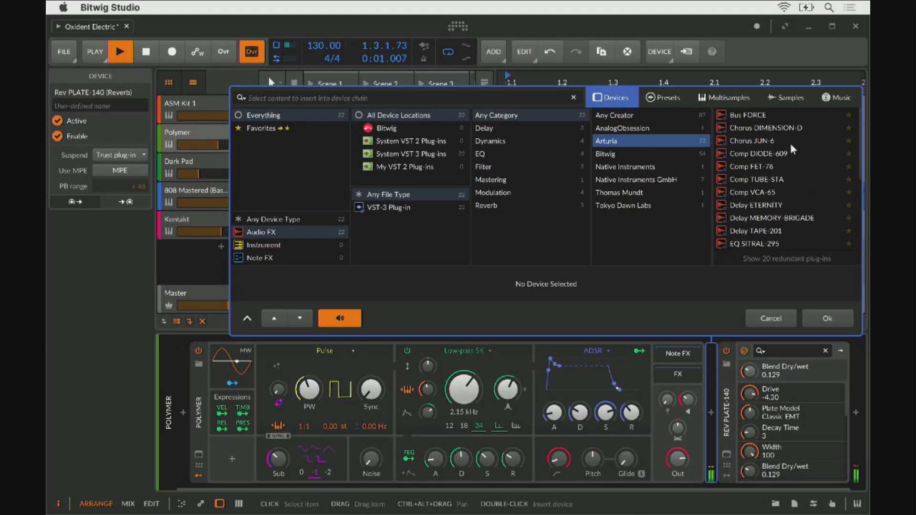
{"action": "left_click", "coordinate": [785, 126]}
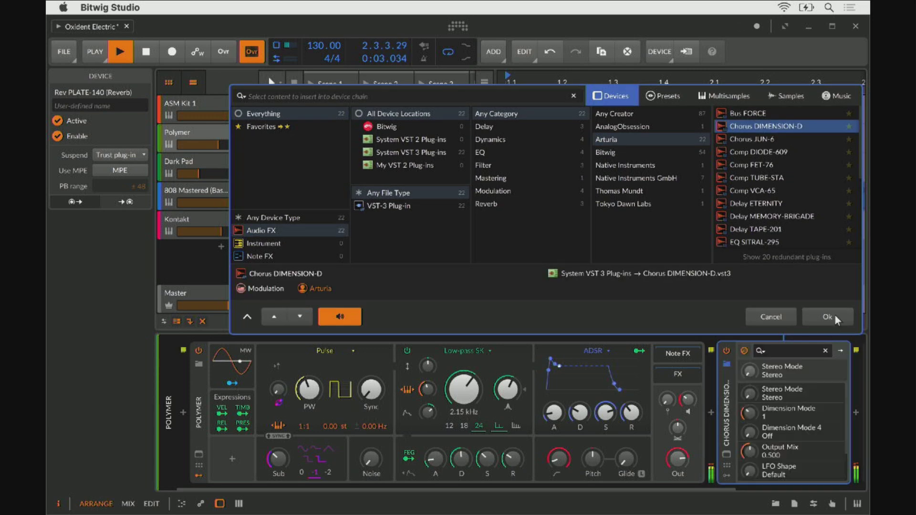
{"action": "left_click", "coordinate": [827, 316]}
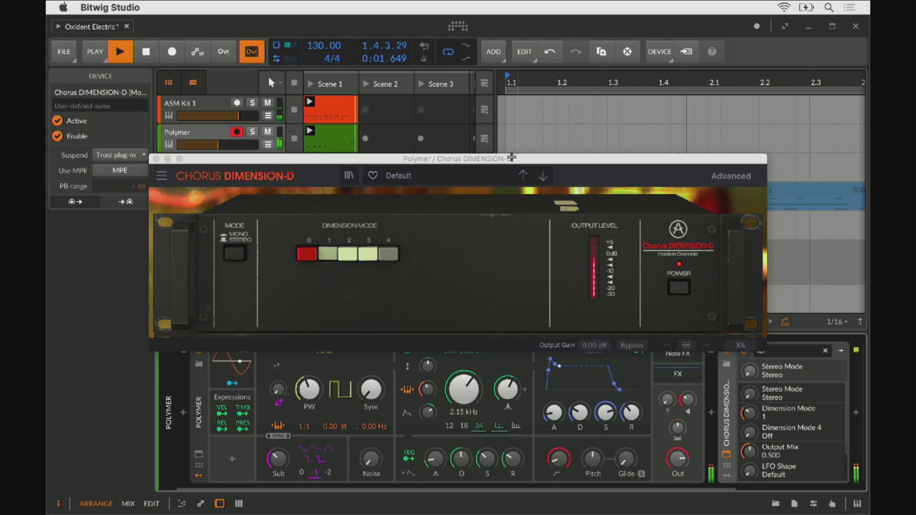
- Try the Chorus DIMENSION-D's dimension modes, including mode 3 combined with mode 4, and leave it on mode 3 alone
{"action": "left_click_drag", "start_coordinate": [512, 157], "coordinate": [481, 76]}
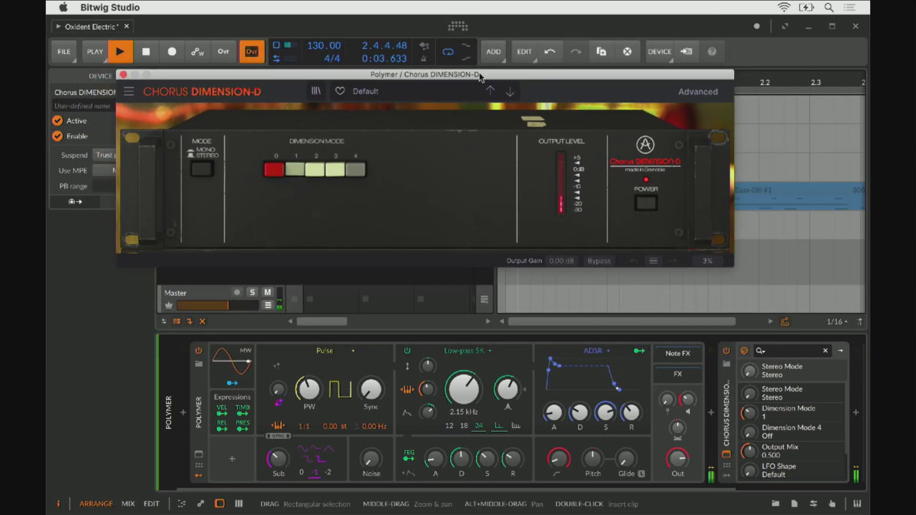
{"action": "left_click", "coordinate": [324, 176]}
{"action": "left_click", "coordinate": [335, 174]}
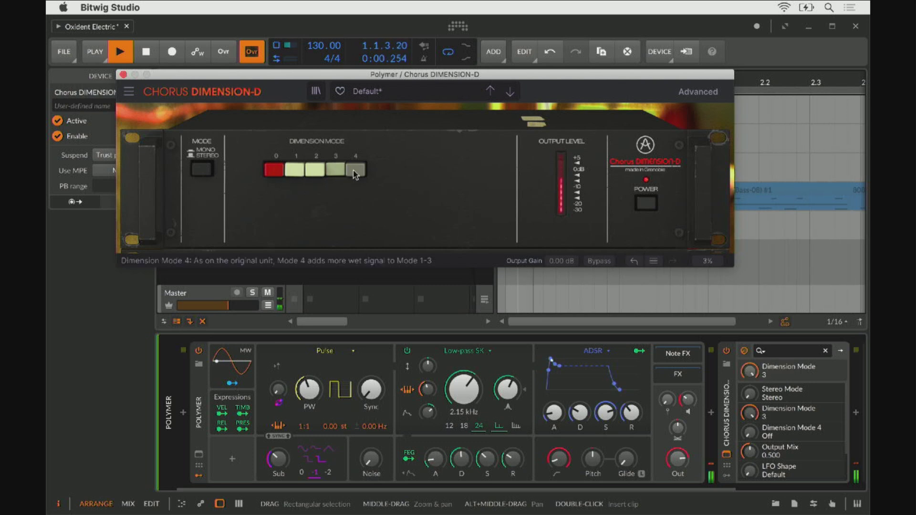
{"action": "left_click", "coordinate": [316, 176]}
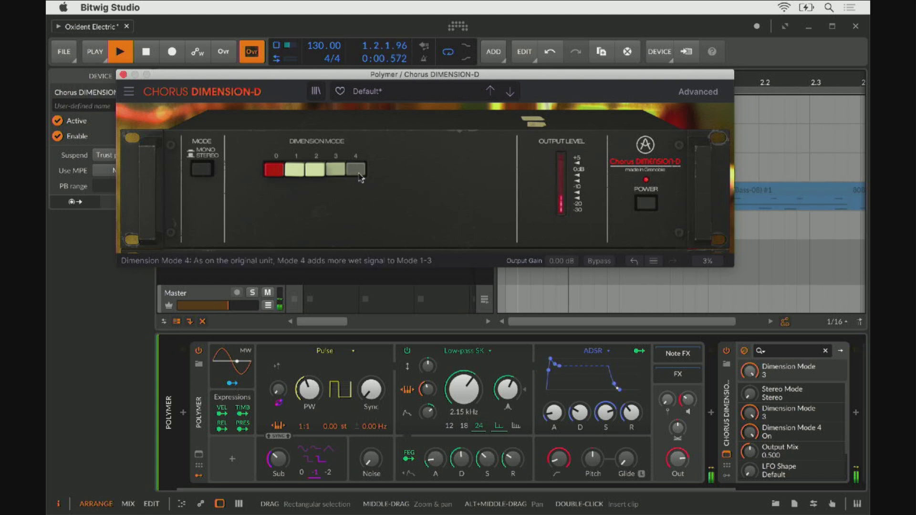
{"action": "left_click", "coordinate": [311, 171]}
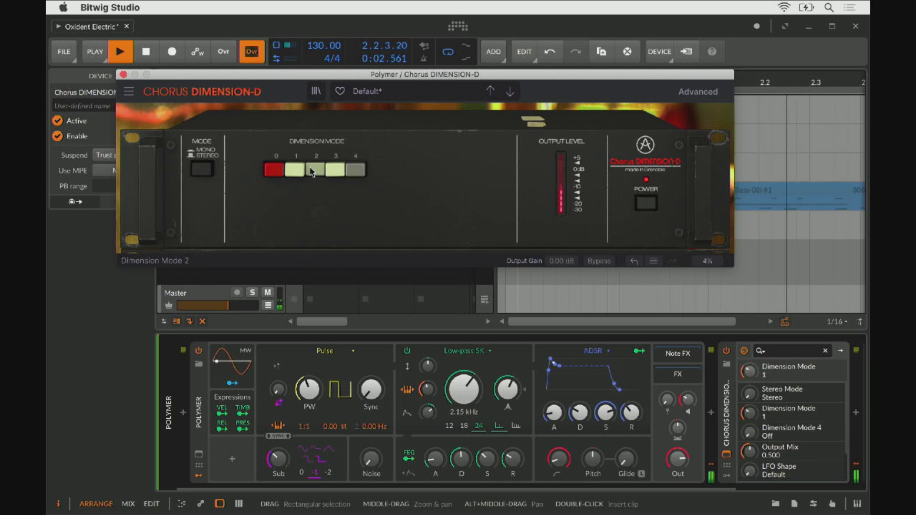
{"action": "left_click", "coordinate": [335, 170]}
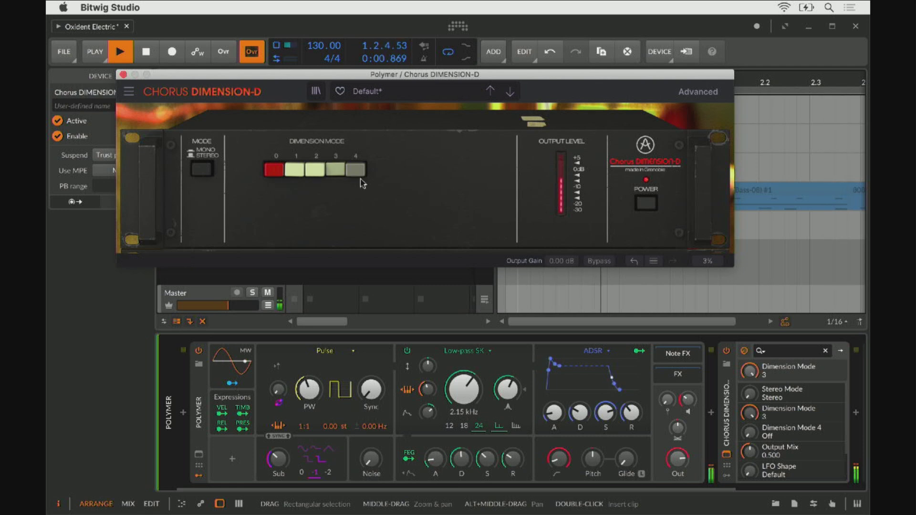
- Try dimension mode 2 combined with mode 4 in the Chorus DIMENSION-D on the Polymer track
{"action": "left_click", "coordinate": [356, 173]}
{"action": "left_click", "coordinate": [320, 174]}
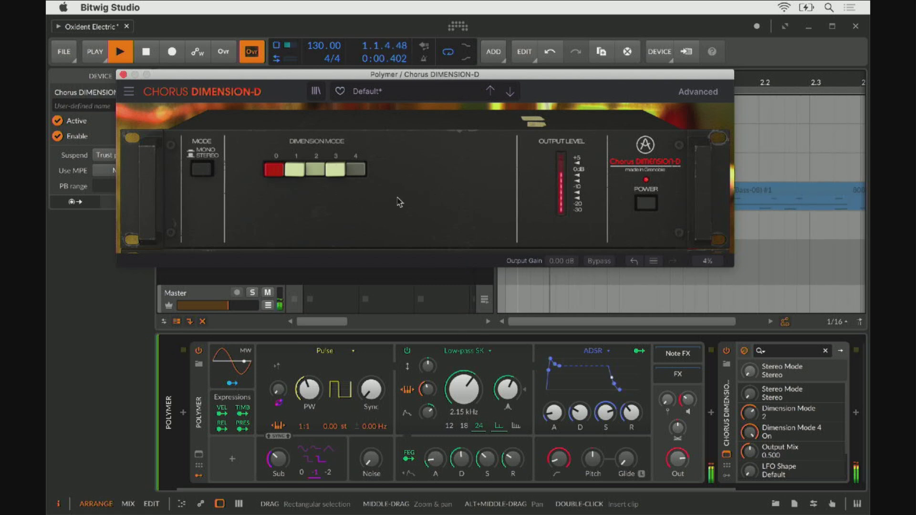
- Replace the Chorus DIMENSION-D on the Polymer track with Arturia's Chorus JUN-6, placed before Rev PLATE-140
{"action": "left_click", "coordinate": [723, 410]}
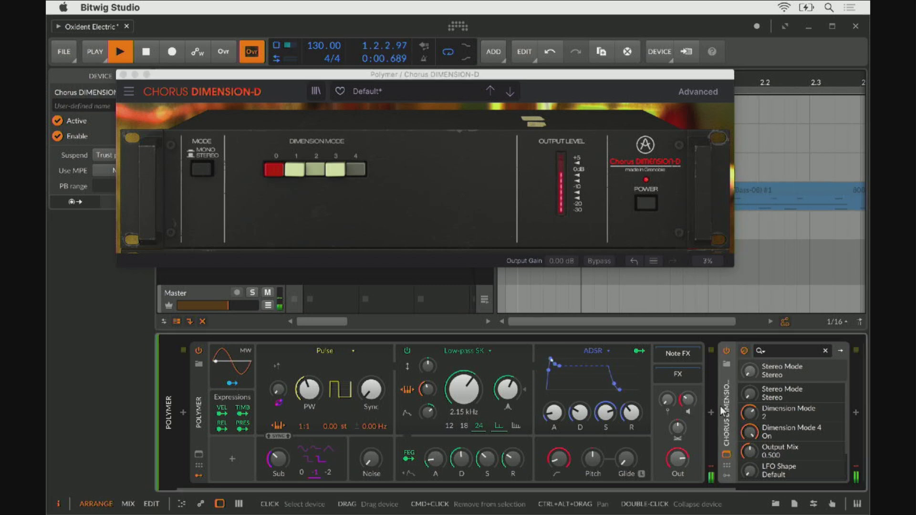
{"action": "key", "text": "Delete"}
{"action": "left_click", "coordinate": [714, 416]}
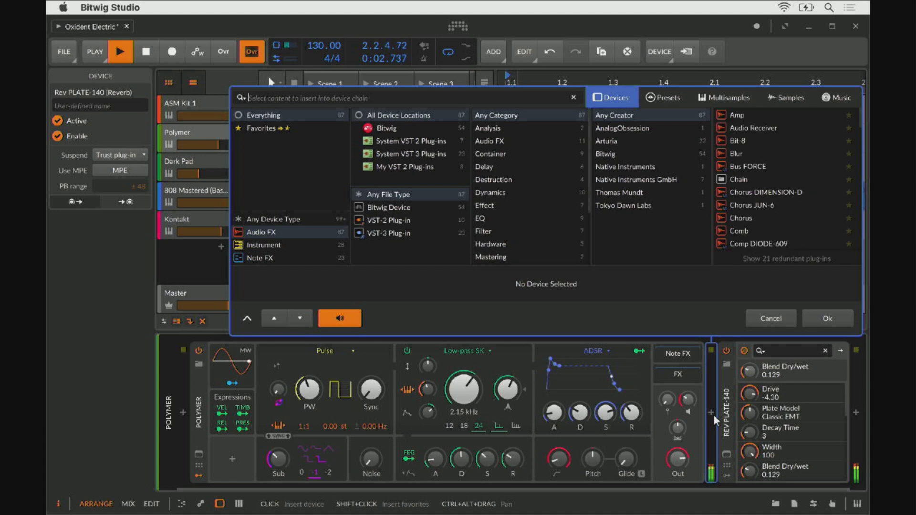
{"action": "left_click", "coordinate": [618, 141]}
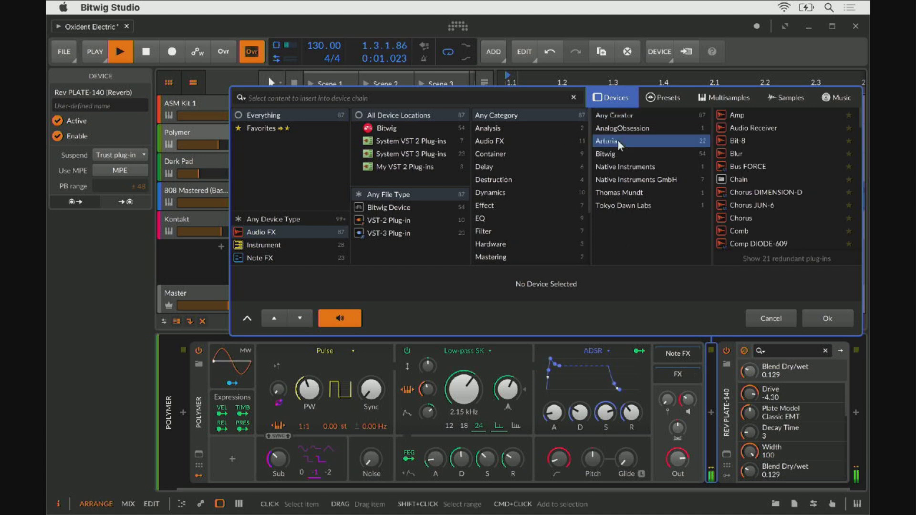
{"action": "left_click", "coordinate": [772, 141]}
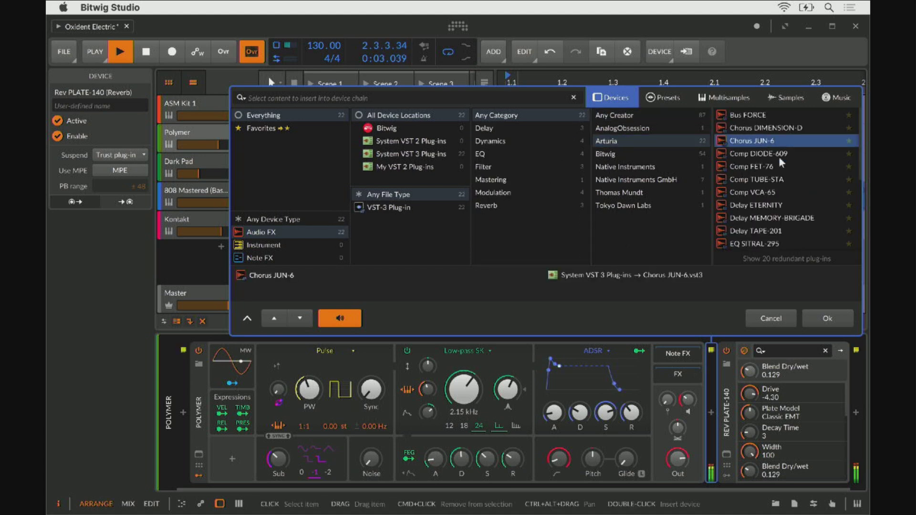
{"action": "left_click", "coordinate": [827, 319]}
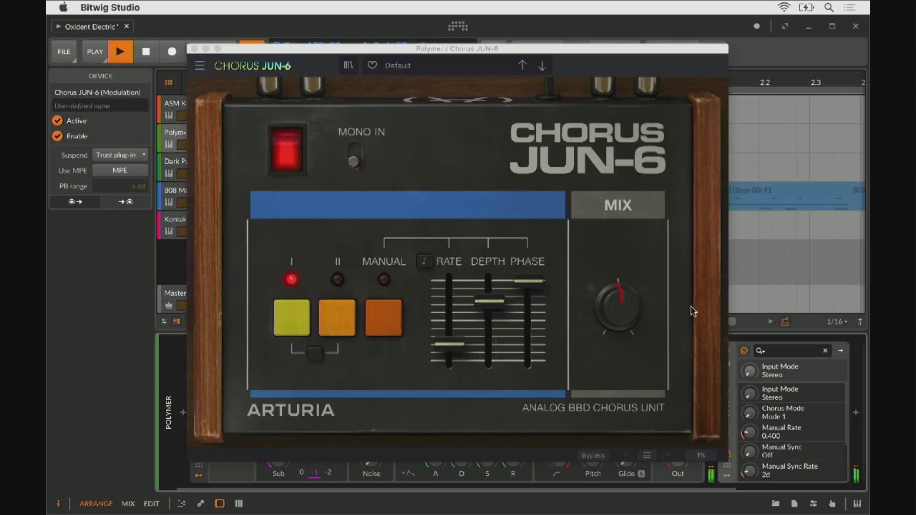
- Set the Polymer track's Chorus JUN-6 to manual mode with rate 1.19 Hz and depth 10.0, and stop the Polymer clip
{"action": "left_click", "coordinate": [394, 318]}
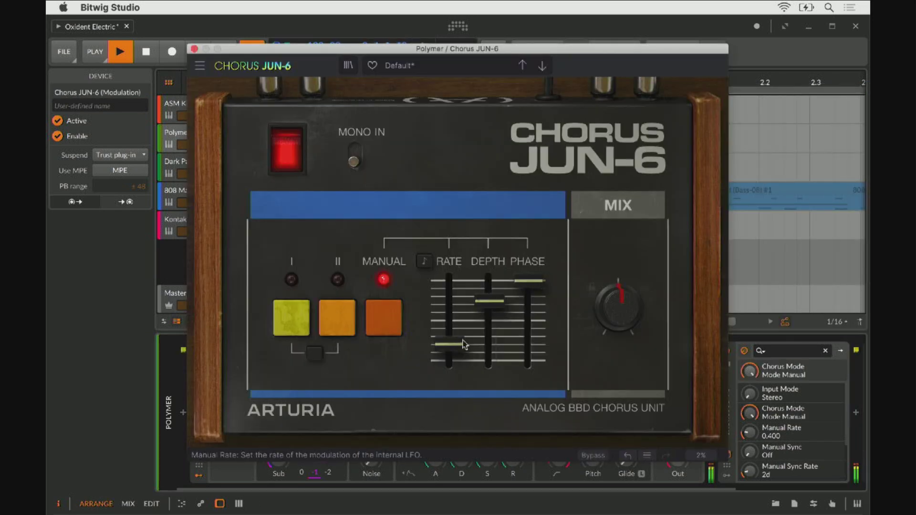
{"action": "left_click_drag", "start_coordinate": [448, 343], "coordinate": [448, 328]}
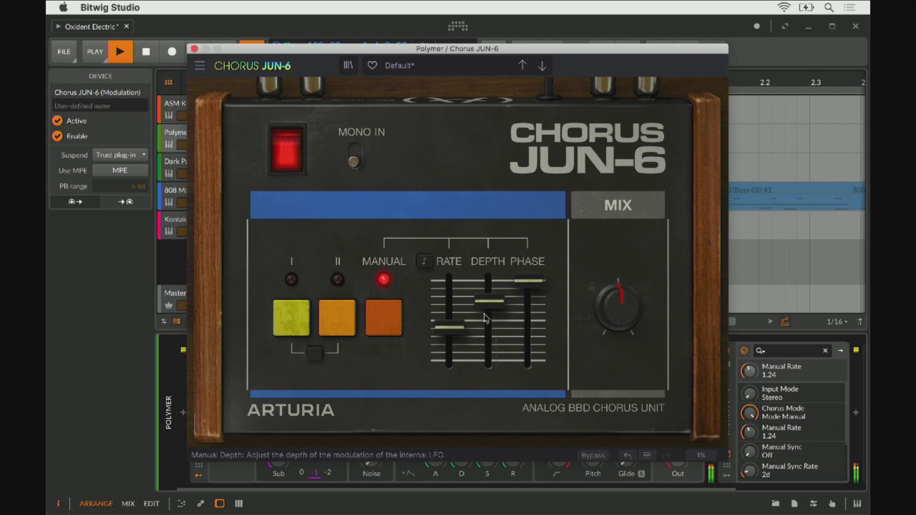
{"action": "left_click_drag", "start_coordinate": [489, 301], "coordinate": [489, 281]}
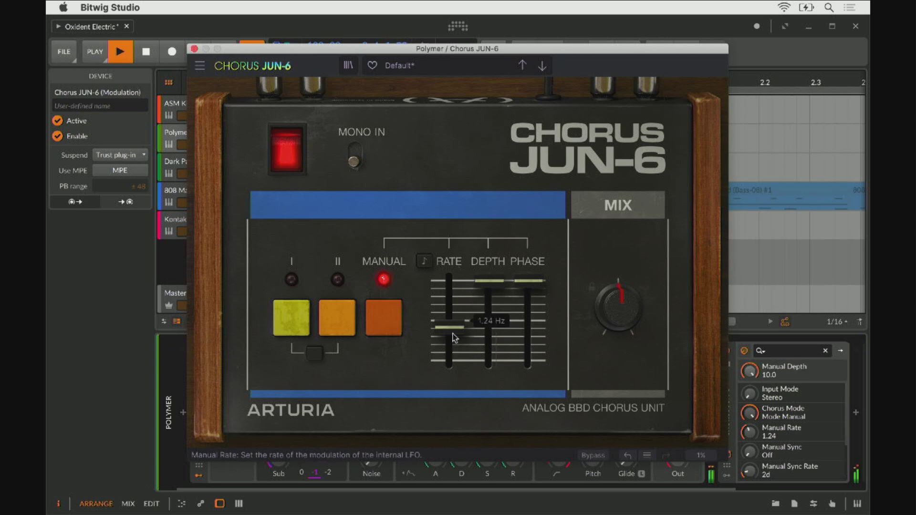
{"action": "left_click_drag", "start_coordinate": [448, 306], "coordinate": [448, 301]}
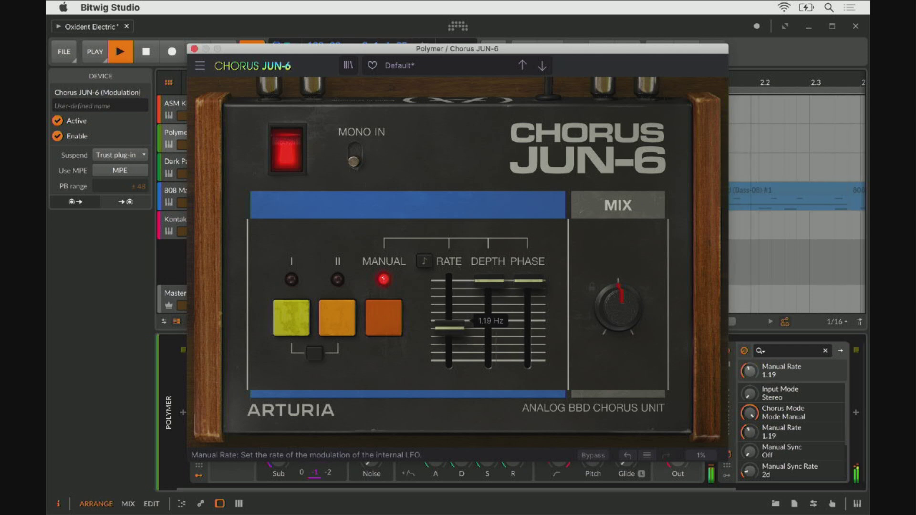
{"action": "left_click", "coordinate": [193, 49]}
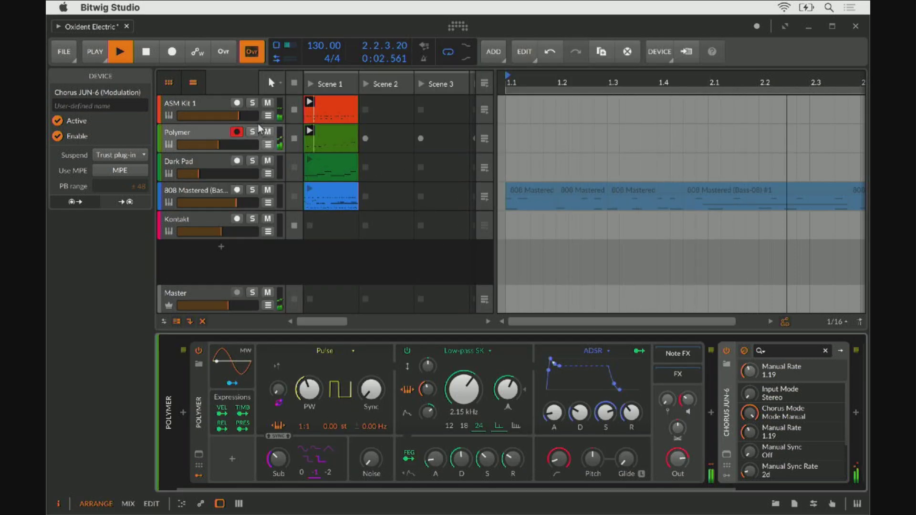
{"action": "left_click", "coordinate": [293, 139]}
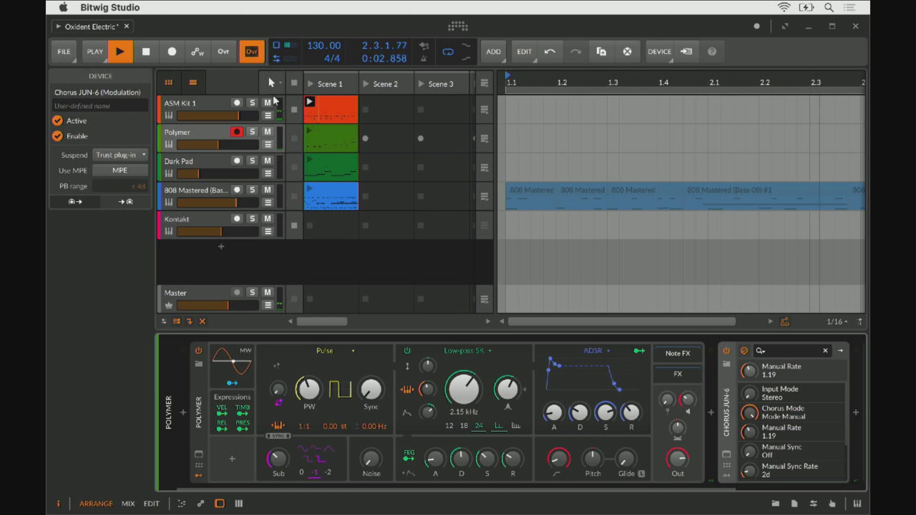
- Examine Phaser BI-TRON, Delay MEMORY-BRIGADE and EQ SITRAL-295 on the ASM Kit 1 track in their own windows, and stop playback
{"action": "left_click", "coordinate": [336, 111]}
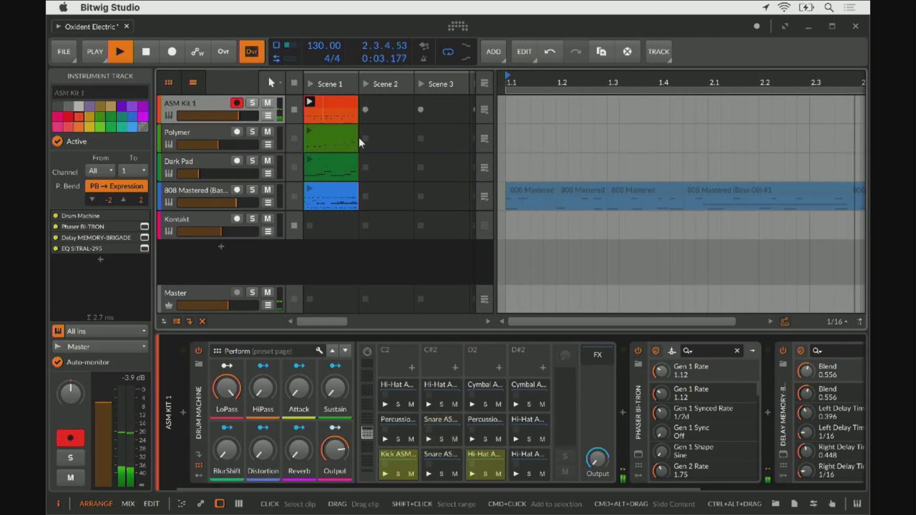
{"action": "scroll", "coordinate": [711, 382], "scroll_direction": "right", "scroll_amount": 2}
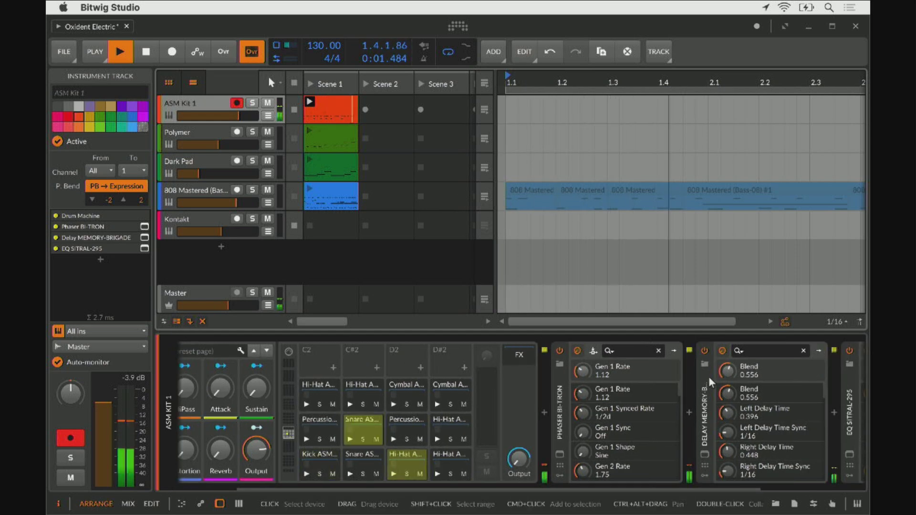
{"action": "scroll", "coordinate": [711, 381], "scroll_direction": "right", "scroll_amount": 3}
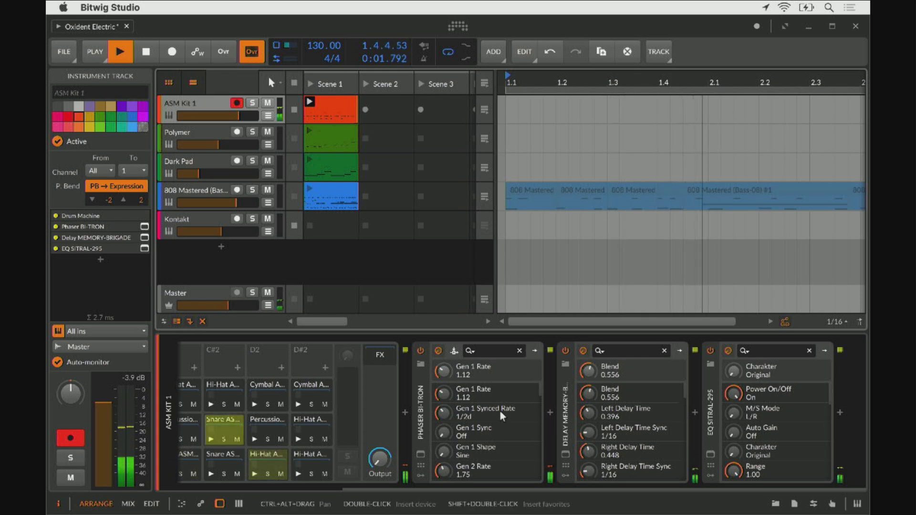
{"action": "left_click", "coordinate": [420, 455]}
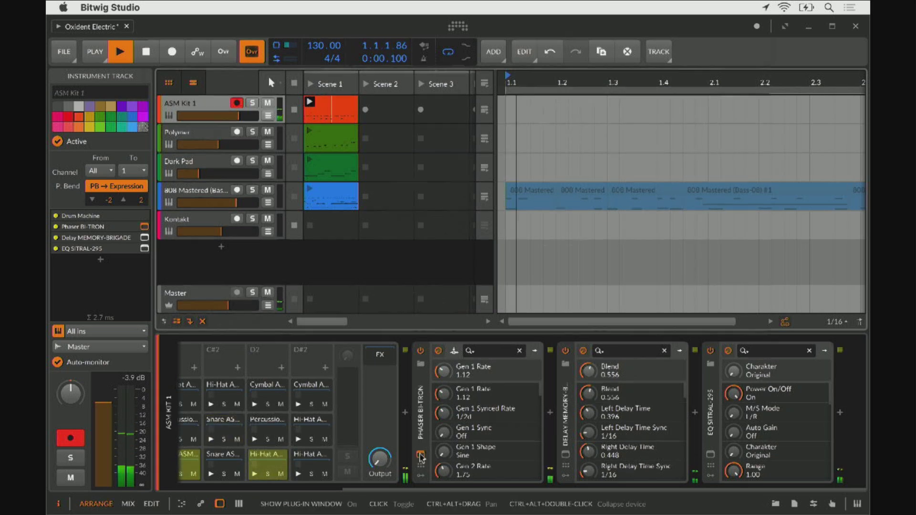
{"action": "left_click", "coordinate": [155, 41]}
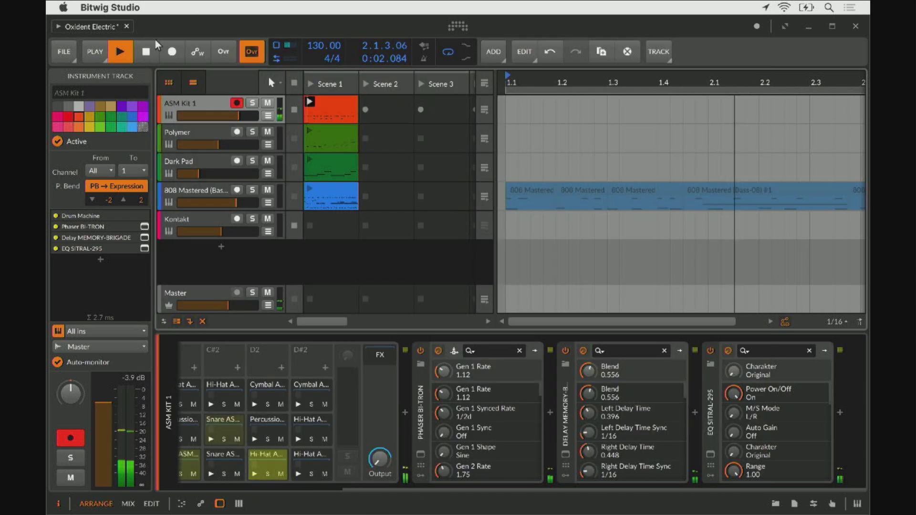
{"action": "left_click", "coordinate": [566, 455]}
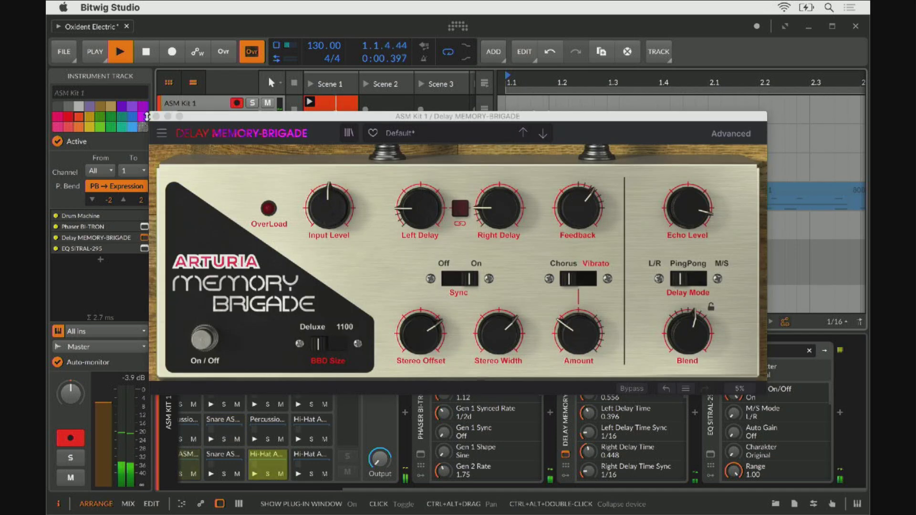
{"action": "left_click", "coordinate": [156, 116]}
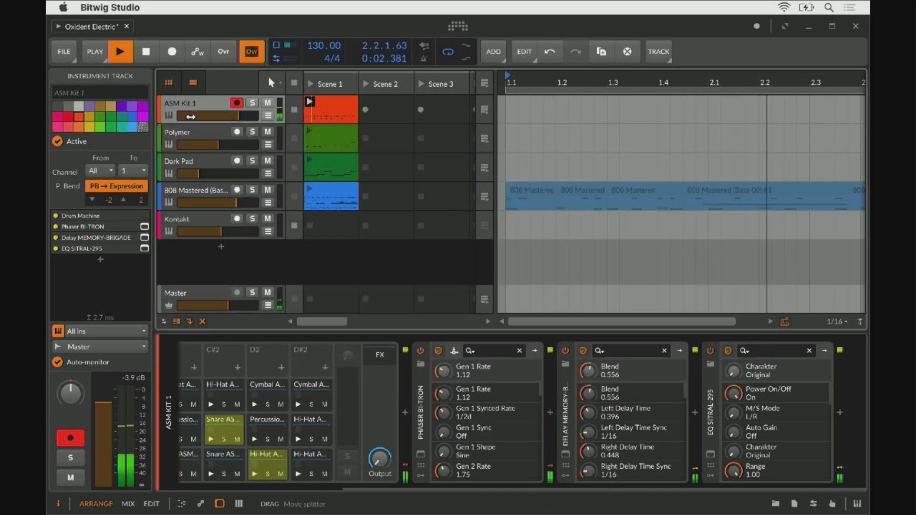
{"action": "left_click", "coordinate": [711, 454]}
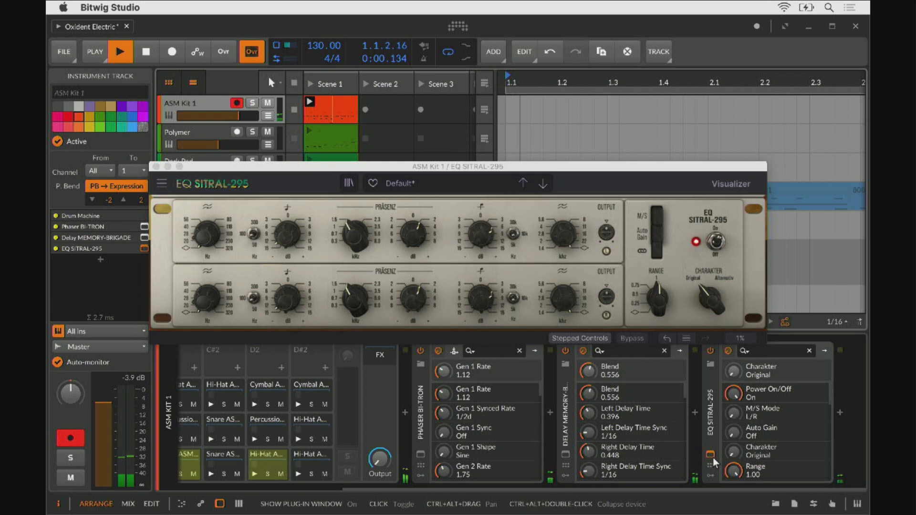
{"action": "left_click", "coordinate": [156, 167]}
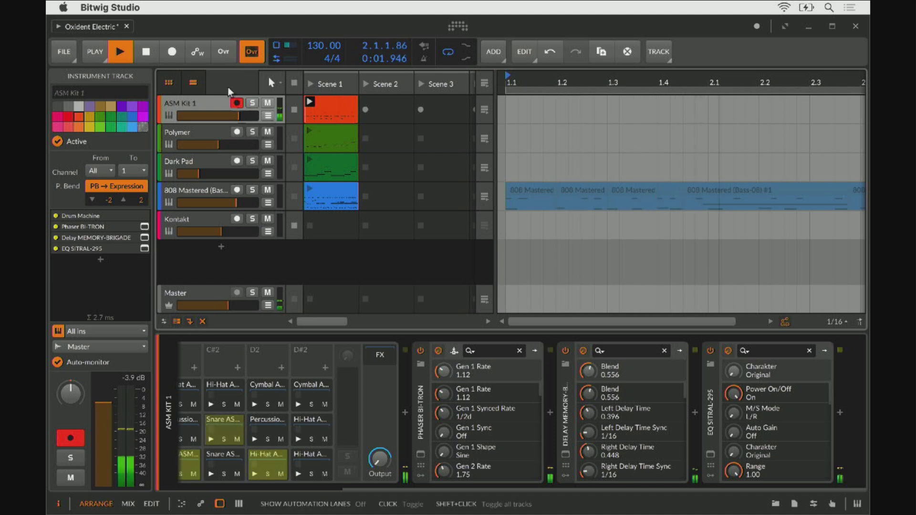
{"action": "key", "text": "space"}
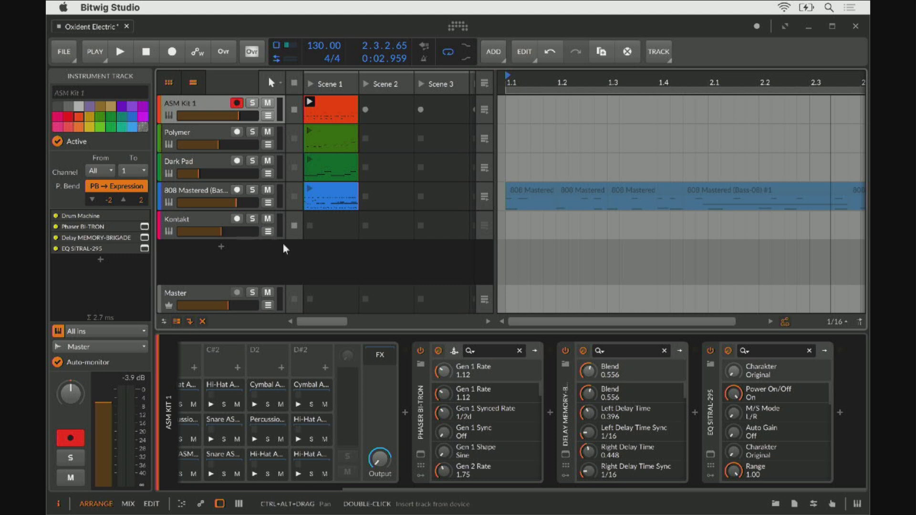
- Set the Chorus DIMENSION-D on the Kontakt track to dimension mode 3, and close its window
{"action": "left_click", "coordinate": [209, 223]}
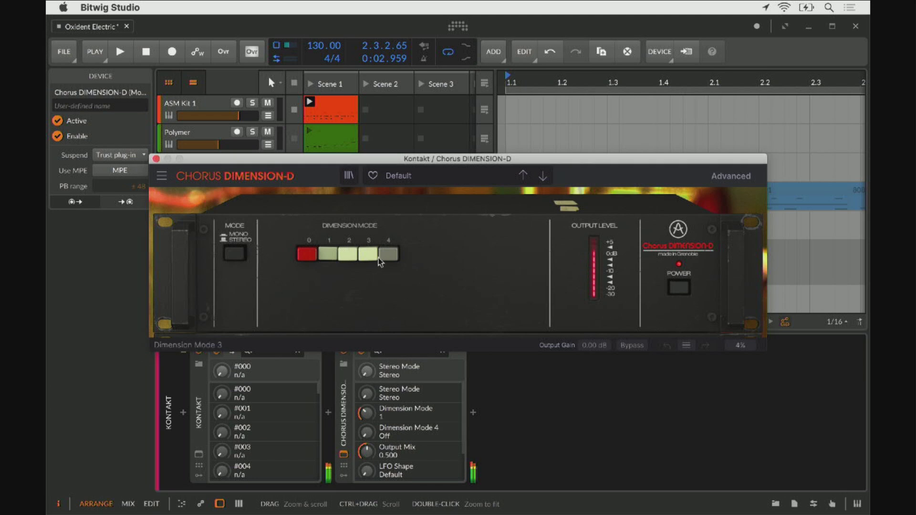
{"action": "left_click", "coordinate": [377, 258]}
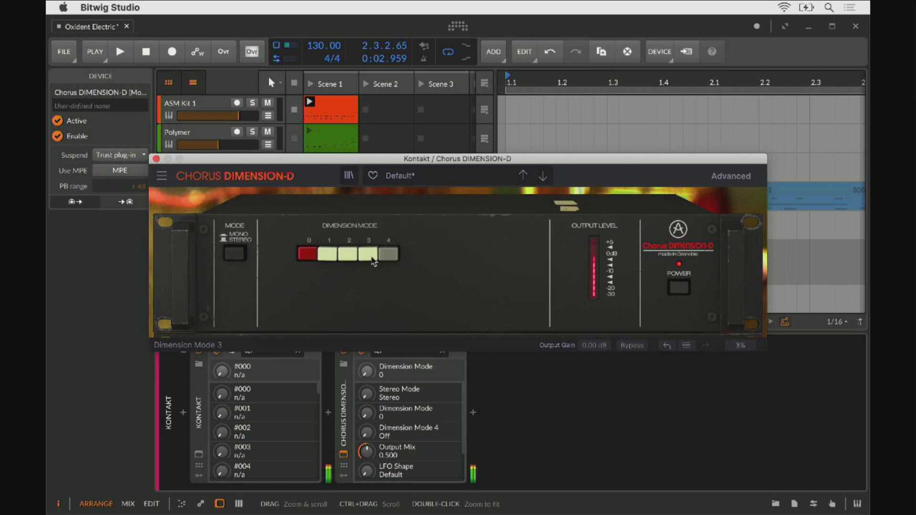
{"action": "left_click", "coordinate": [156, 158]}
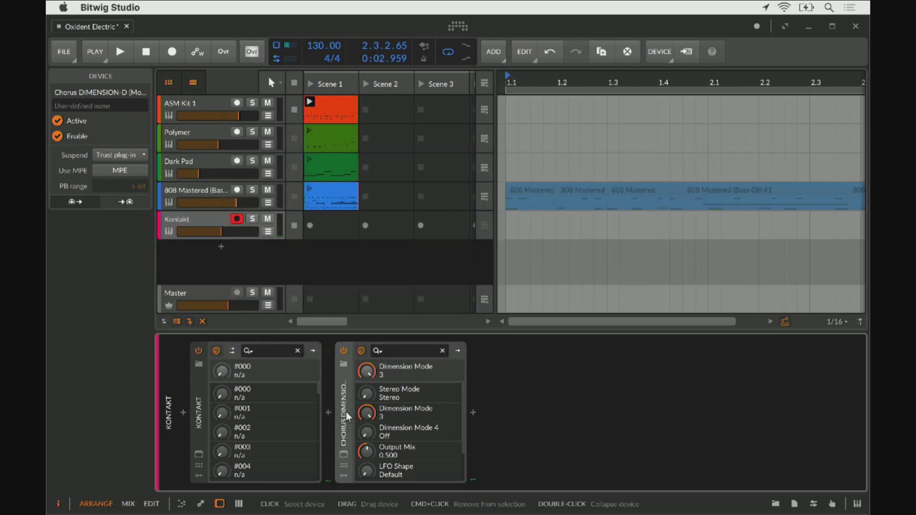
- Replace the Chorus DIMENSION-D after the Kontakt instrument with Chorus JUN-6, filtering the devices by Arturia
{"action": "key", "text": "Delete"}
{"action": "double_click", "coordinate": [327, 414]}
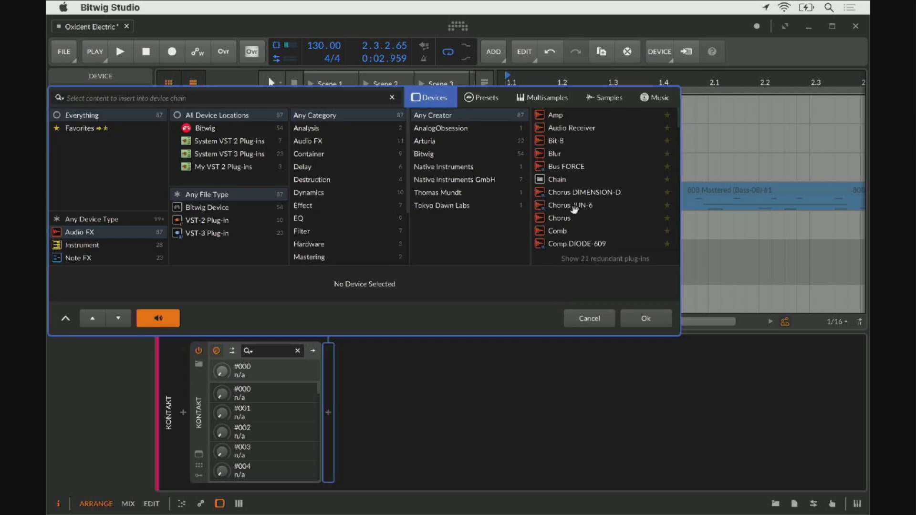
{"action": "left_click", "coordinate": [423, 141]}
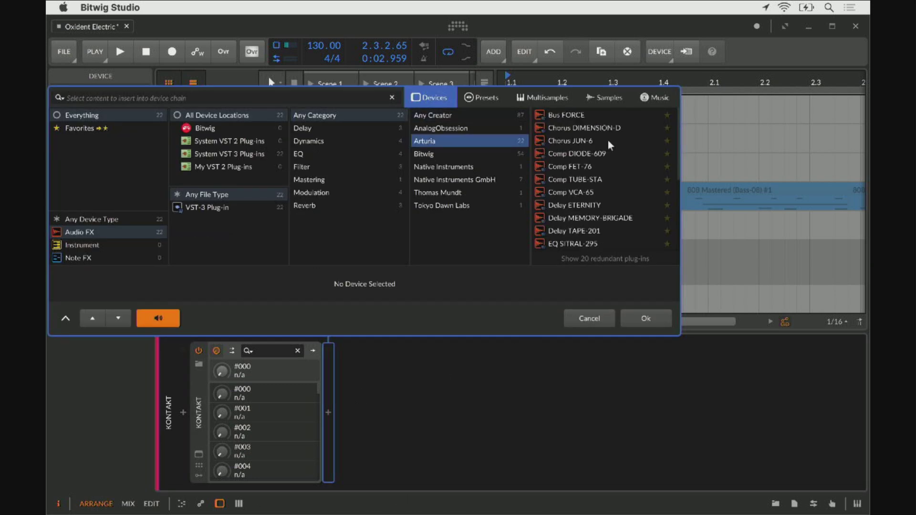
{"action": "left_click", "coordinate": [592, 127]}
{"action": "left_click", "coordinate": [591, 139]}
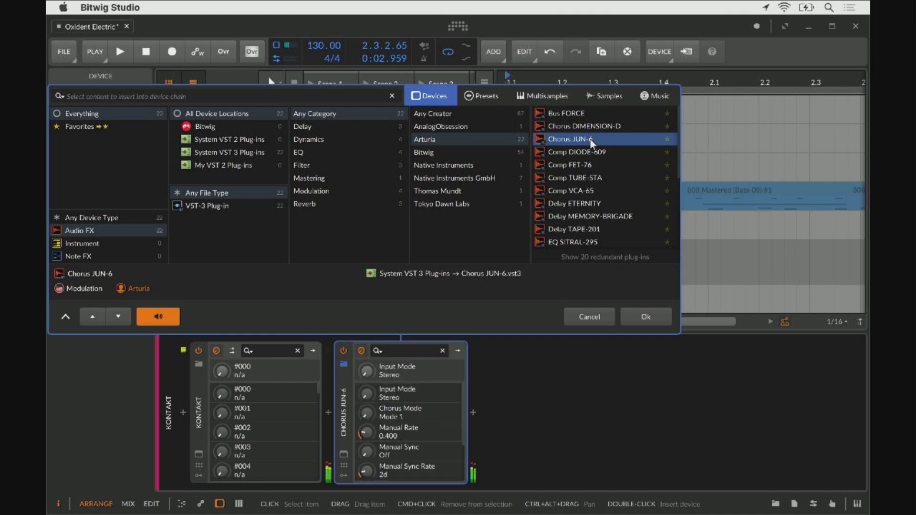
{"action": "left_click", "coordinate": [657, 323]}
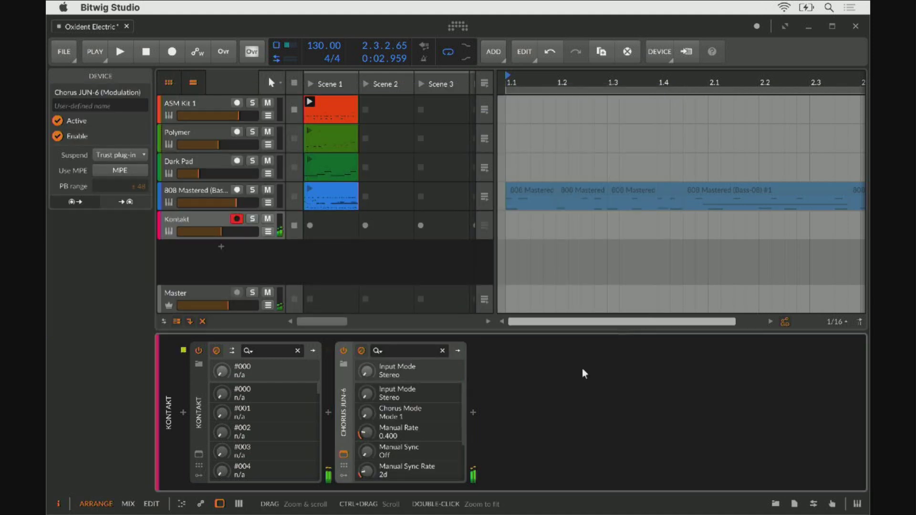
- Set the Kontakt track's Chorus JUN-6 to manual mode with rate 0.787 Hz and maximum depth, and close its window
{"action": "left_click", "coordinate": [385, 320]}
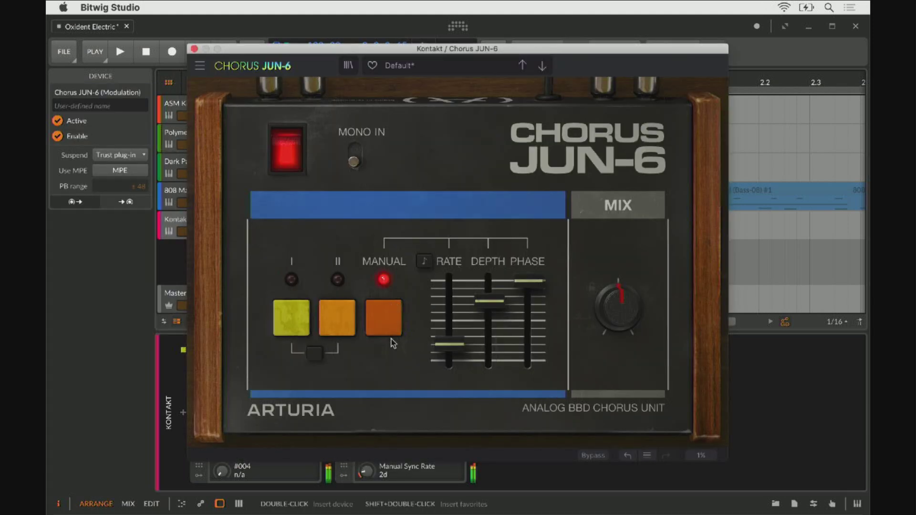
{"action": "left_click_drag", "start_coordinate": [448, 338], "coordinate": [449, 324]}
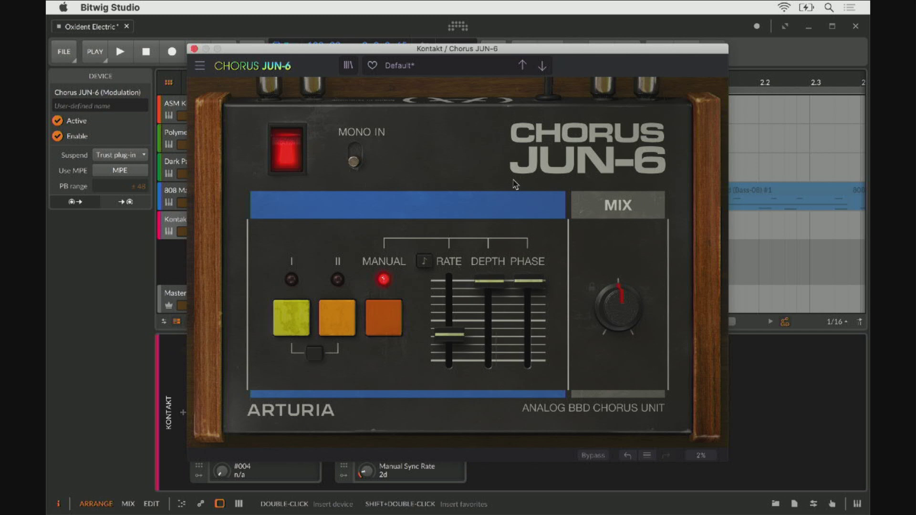
{"action": "left_click", "coordinate": [195, 49]}
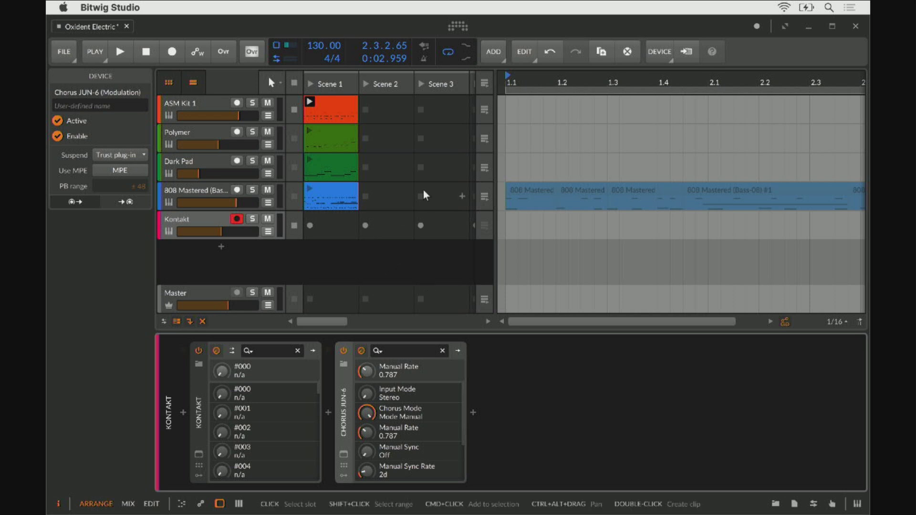